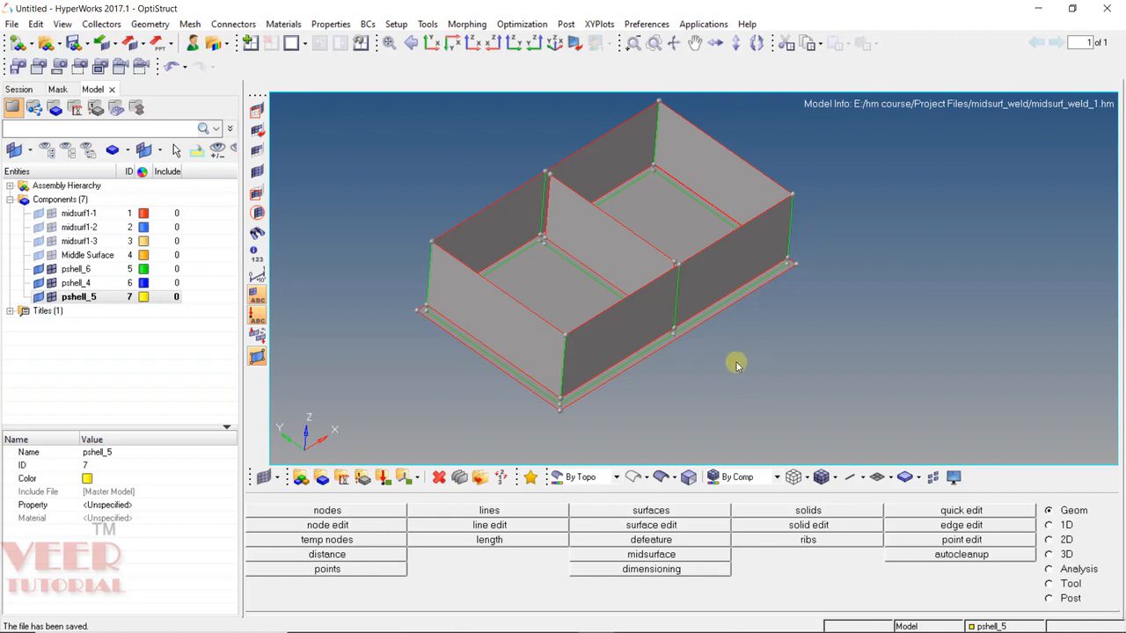
# Step: Examine the gap between the middle partition's vertical free edge and the adjoining side wall
pyautogui.click(51, 44)
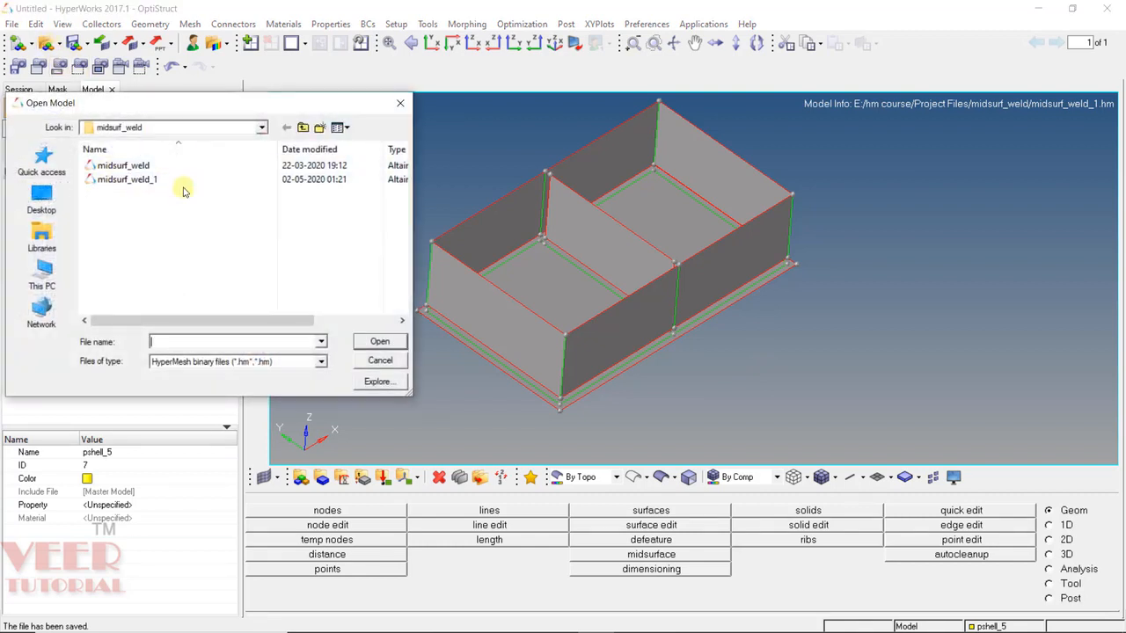
pyautogui.click(380, 362)
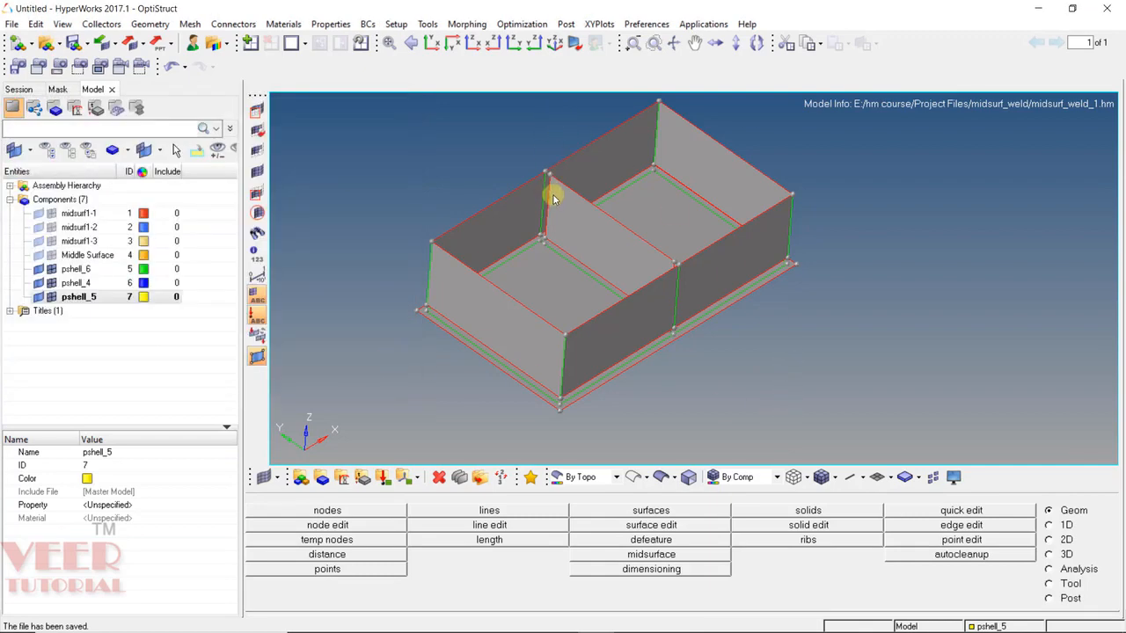
pyautogui.scroll(5, 554, 190)
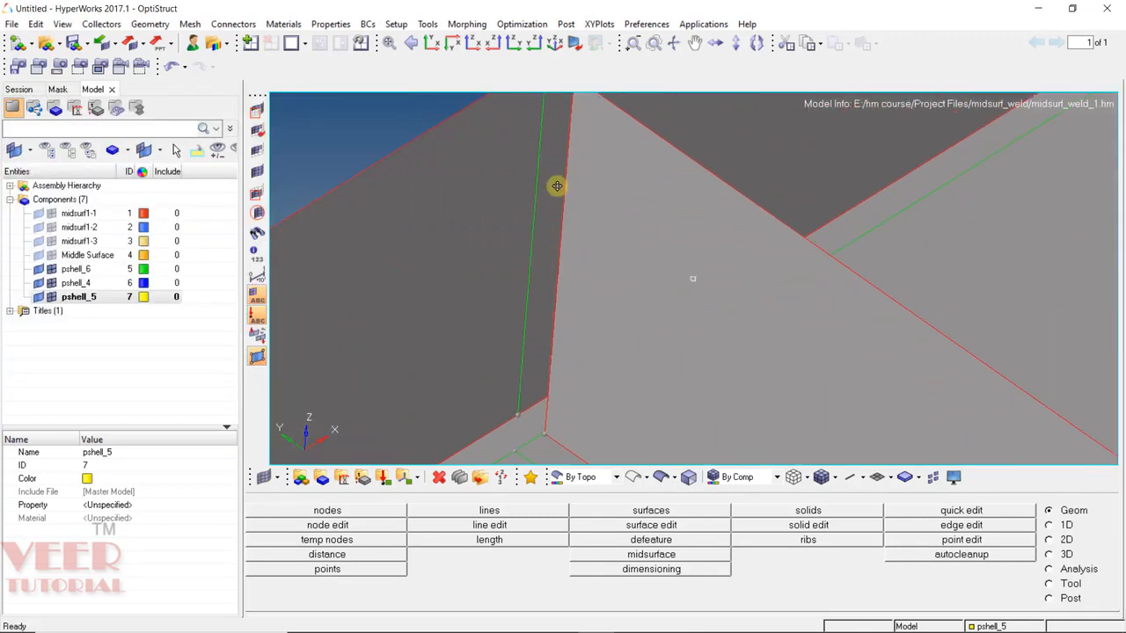
pyautogui.moveTo(557, 185)
pyautogui.keyDown('ctrl'); pyautogui.mouseDown()
pyautogui.moveTo(548, 247)
pyautogui.moveTo(472, 211)
pyautogui.moveTo(470, 232)
pyautogui.mouseUp(); pyautogui.keyUp('ctrl')
pyautogui.scroll(-3, 622, 297)
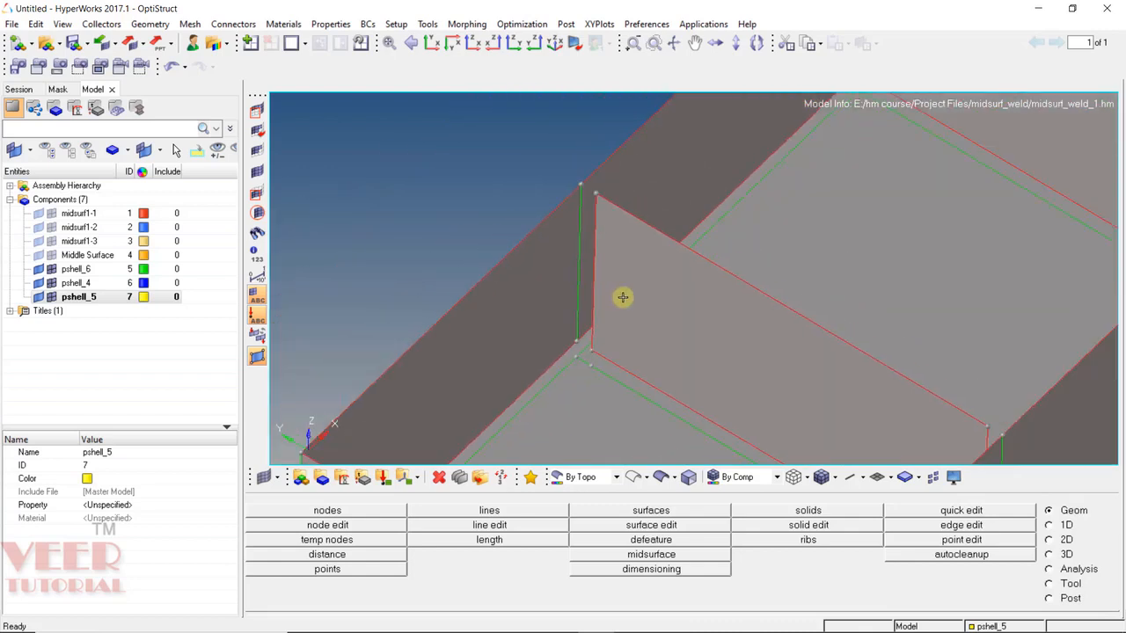
pyautogui.scroll(2, 634, 263)
pyautogui.scroll(3, 610, 198)
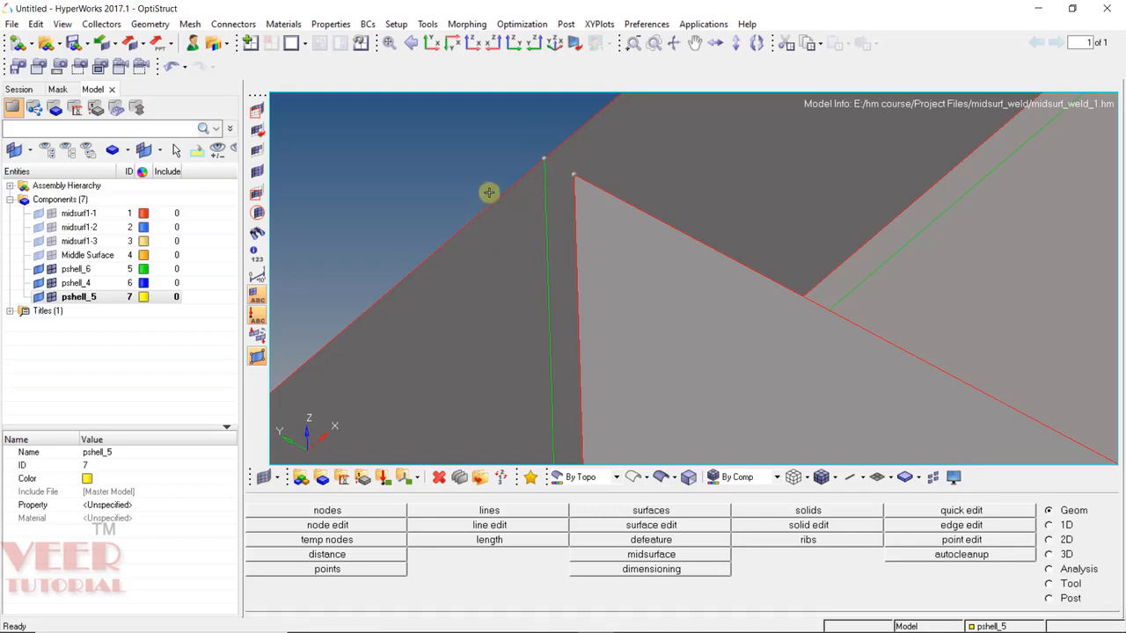
# Step: Colour the geometry by component and make pshell_4 the current component
pyautogui.click(588, 477)
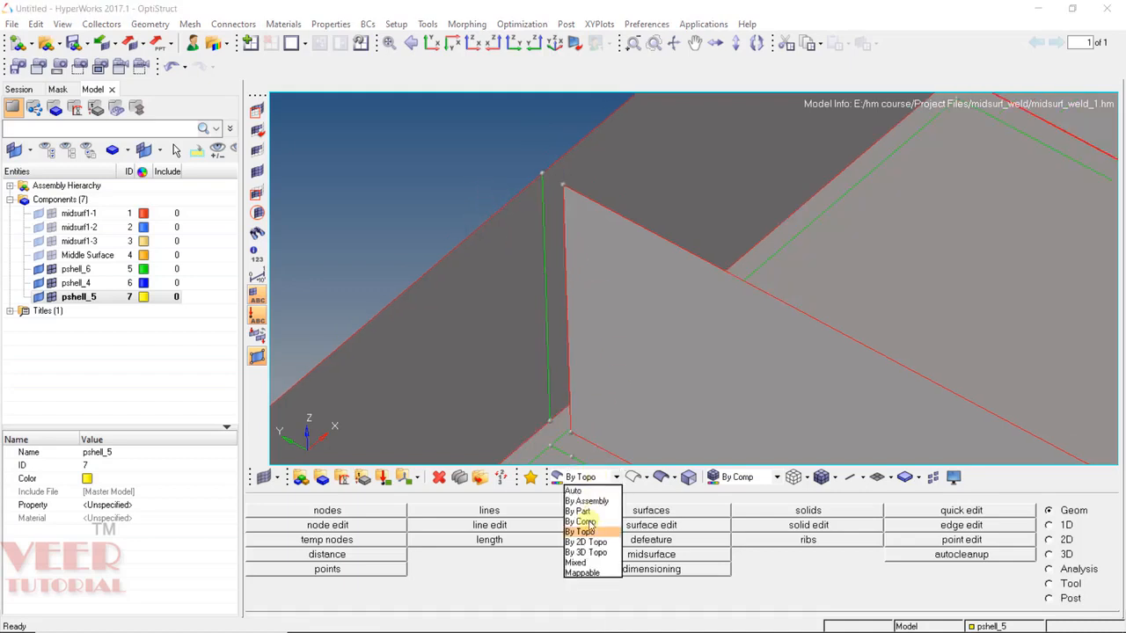
pyautogui.click(580, 512)
pyautogui.keyDown('ctrl'); pyautogui.moveTo(560, 240); pyautogui.dragTo(562, 307); pyautogui.keyUp('ctrl')
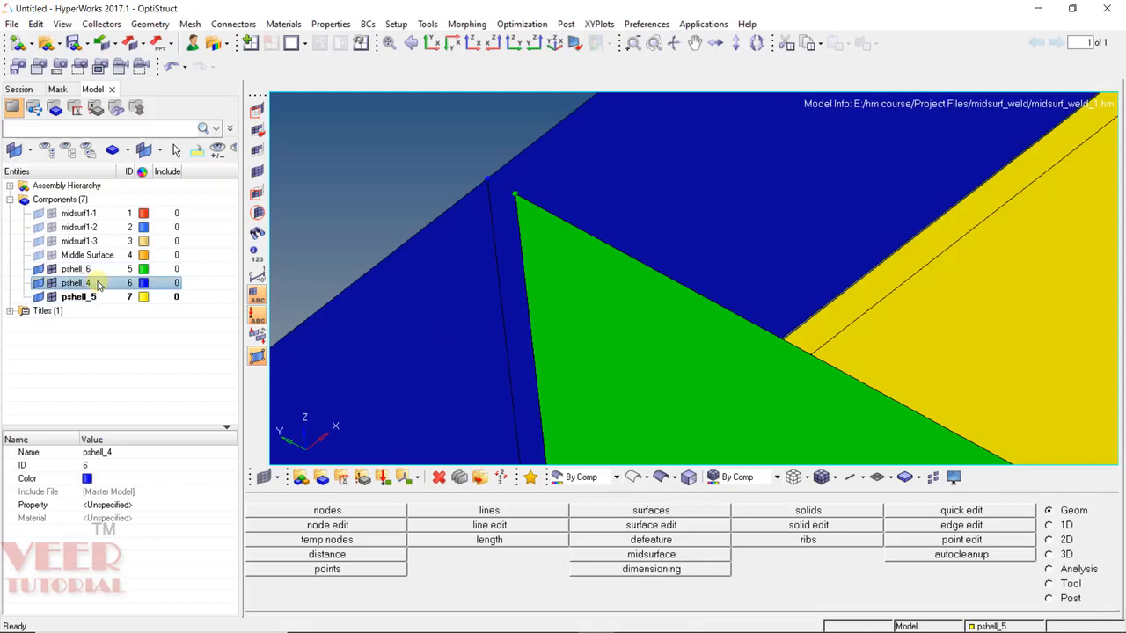
pyautogui.rightClick(100, 285)
pyautogui.click(141, 316)
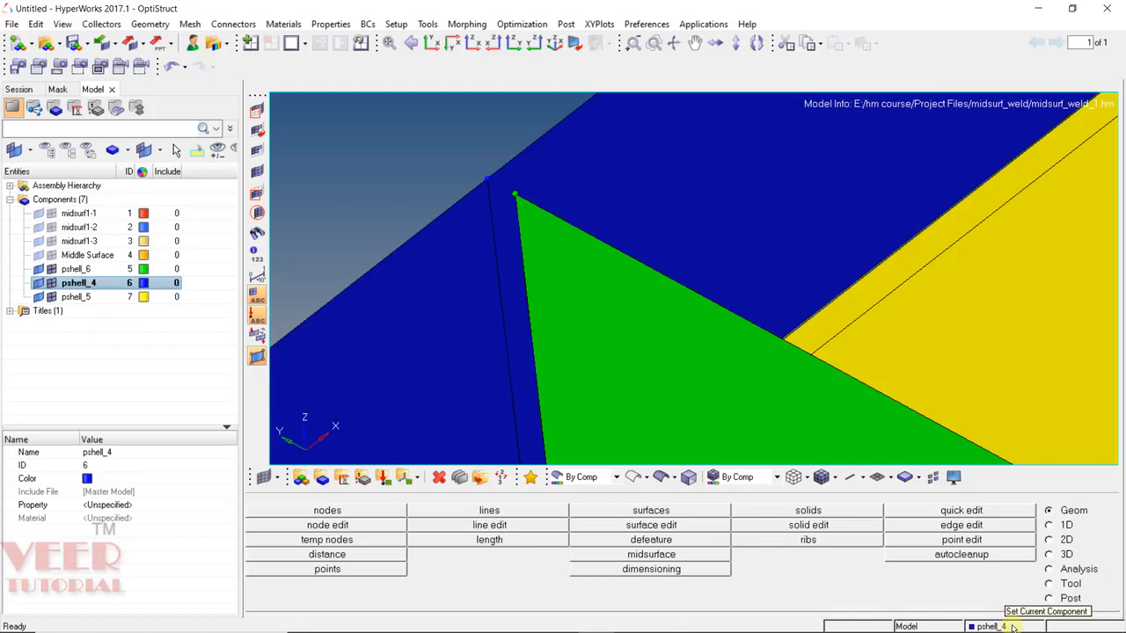
# Step: Start a ruled 2D mesh without surface creation and colour the geometry by topology
pyautogui.click(1065, 540)
pyautogui.click(490, 510)
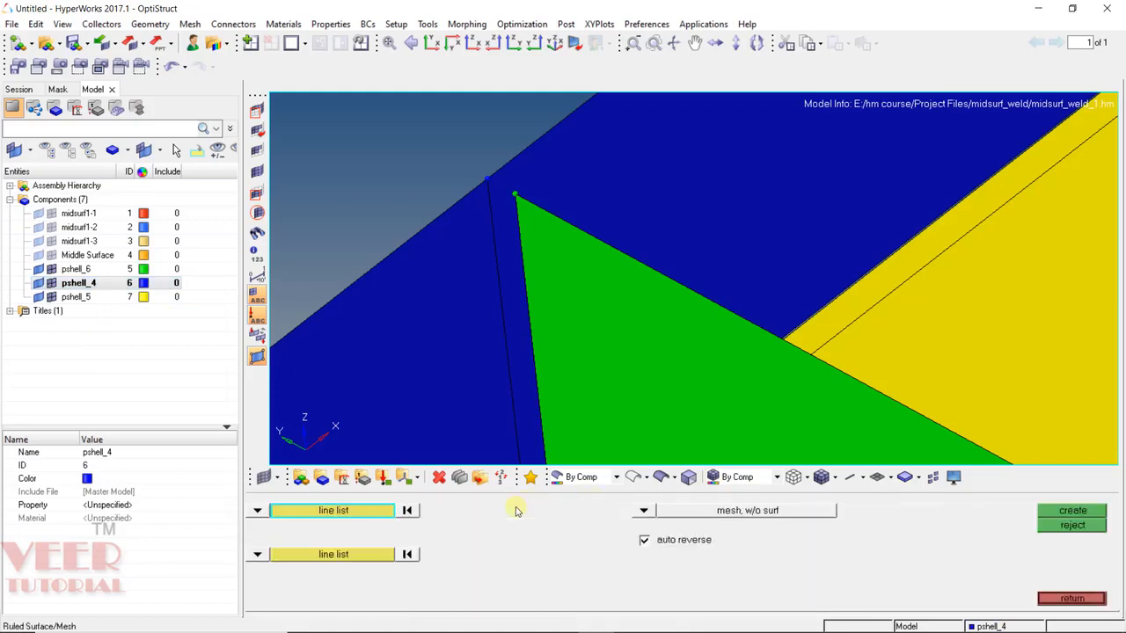
pyautogui.click(597, 478)
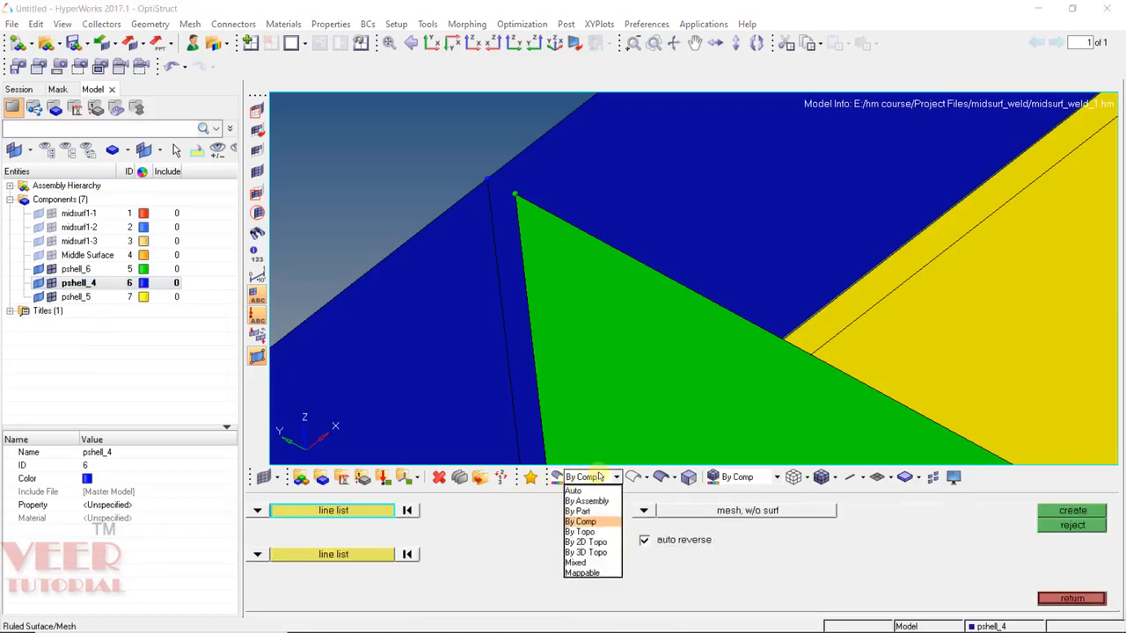
pyautogui.click(582, 532)
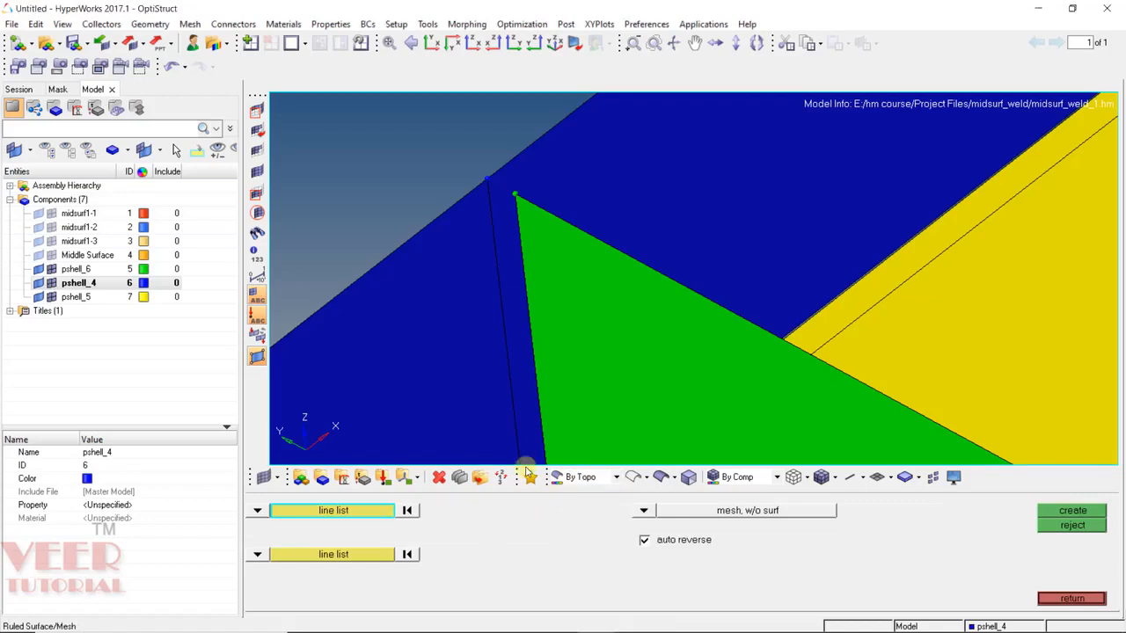
pyautogui.press('f')
pyautogui.click(646, 512)
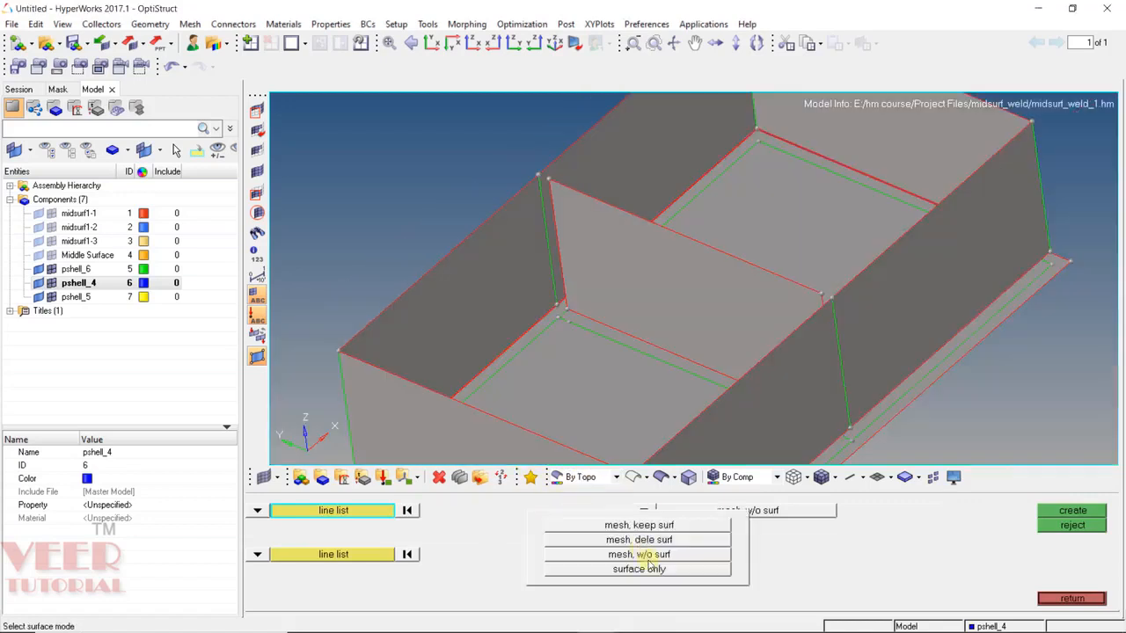
pyautogui.click(638, 556)
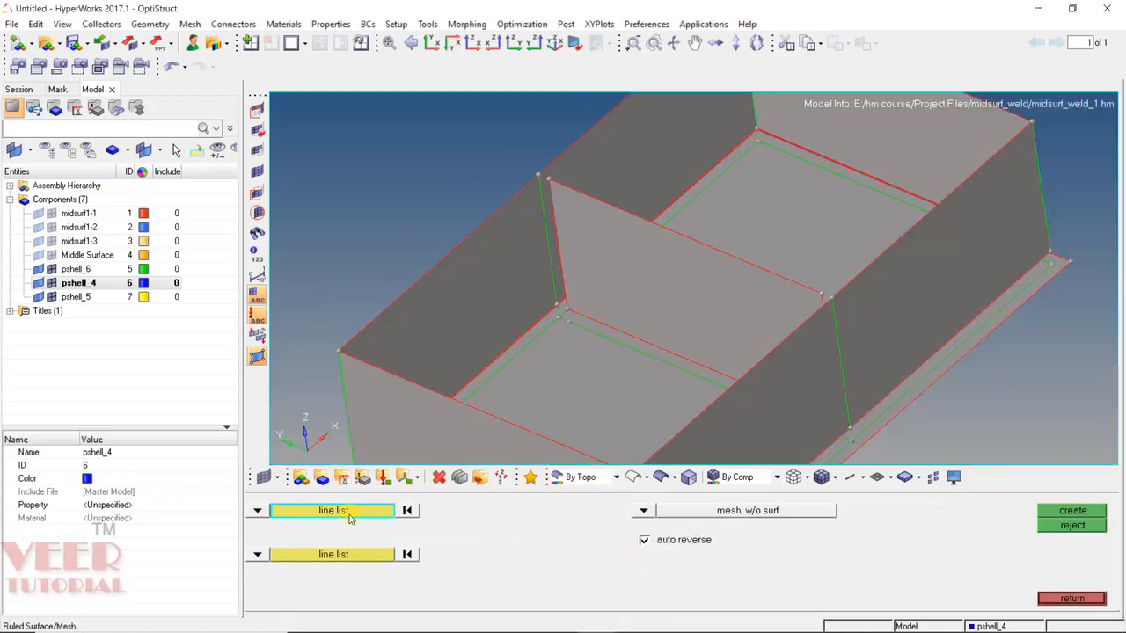
# Step: Create a ruled mesh between the partition's vertical free edge and the parallel green line on the adjoining side wall
pyautogui.scroll(3, 535, 216)
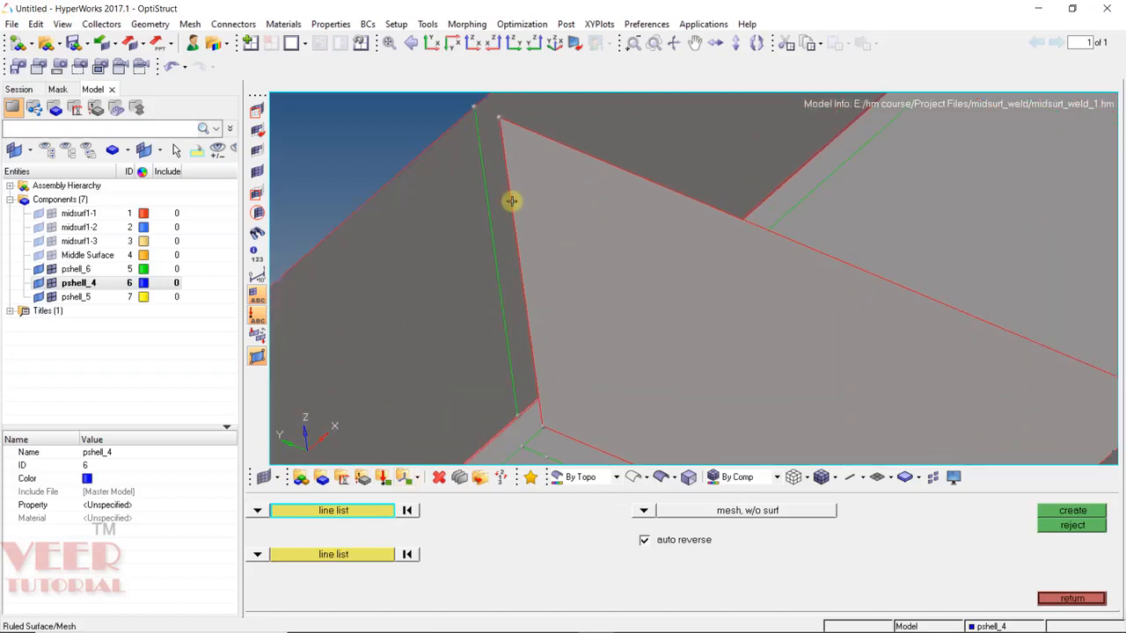
pyautogui.click(512, 200)
pyautogui.click(365, 561)
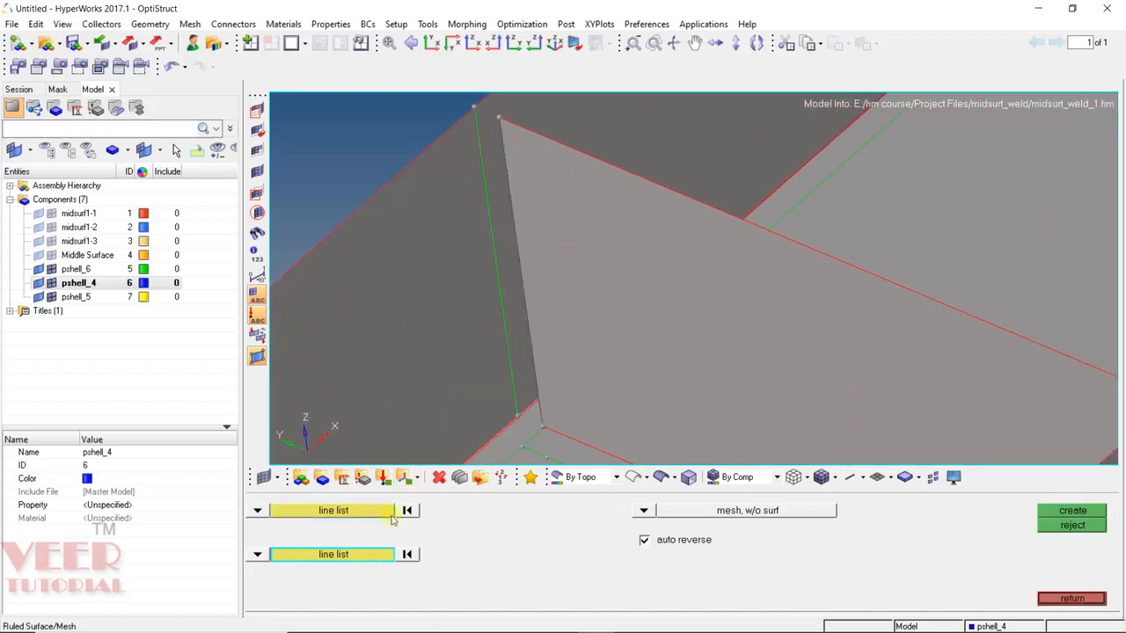
pyautogui.click(497, 271)
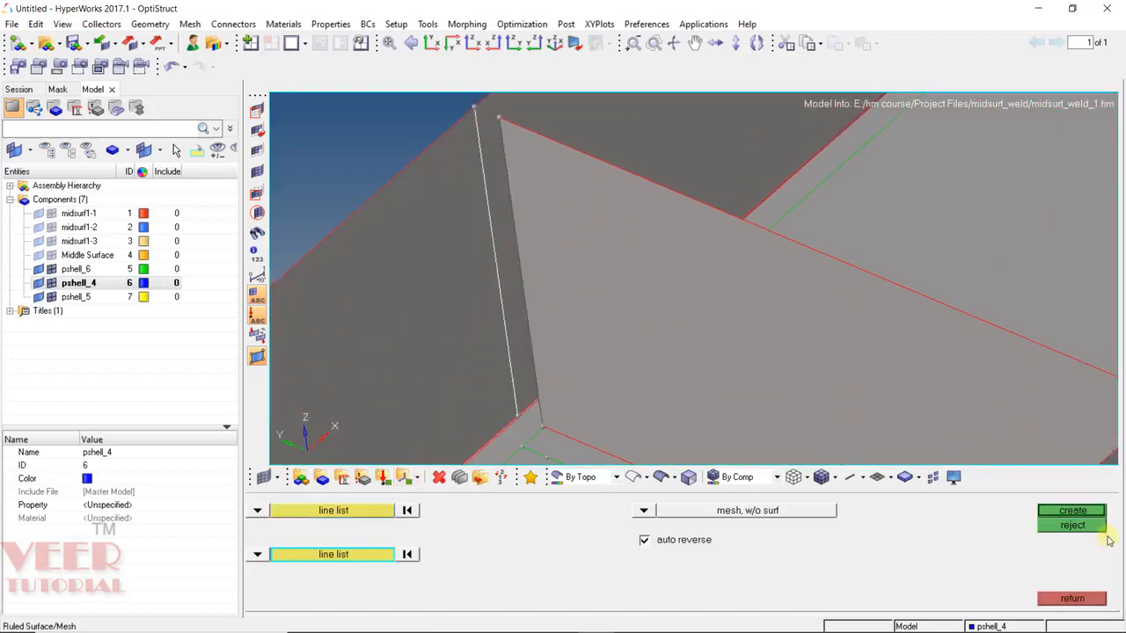
pyautogui.click(1081, 517)
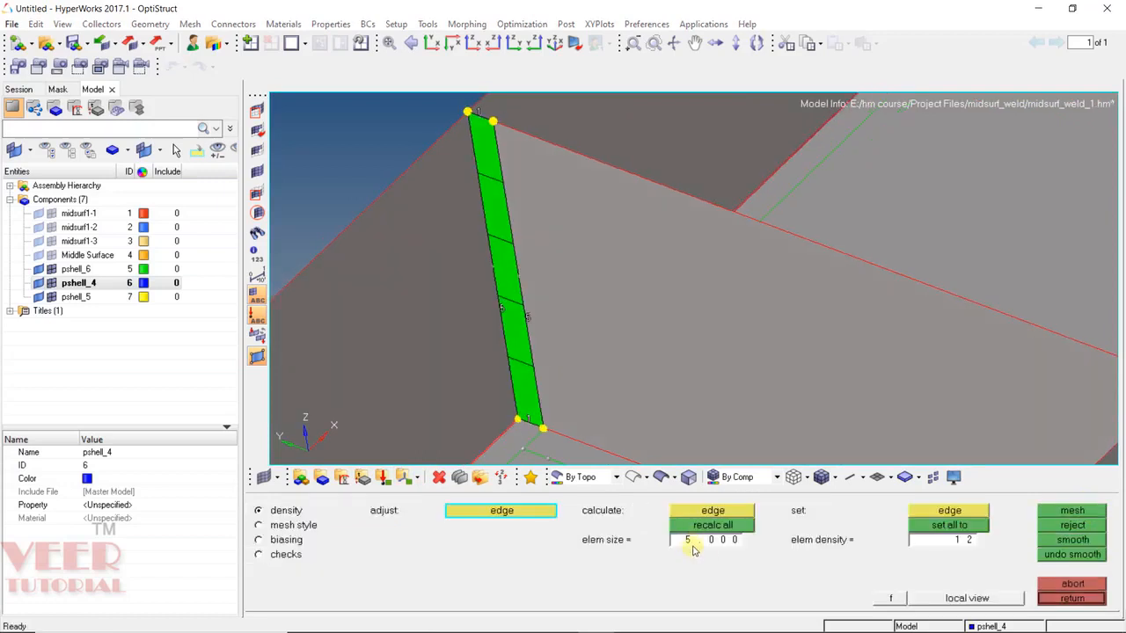
pyautogui.click(1068, 598)
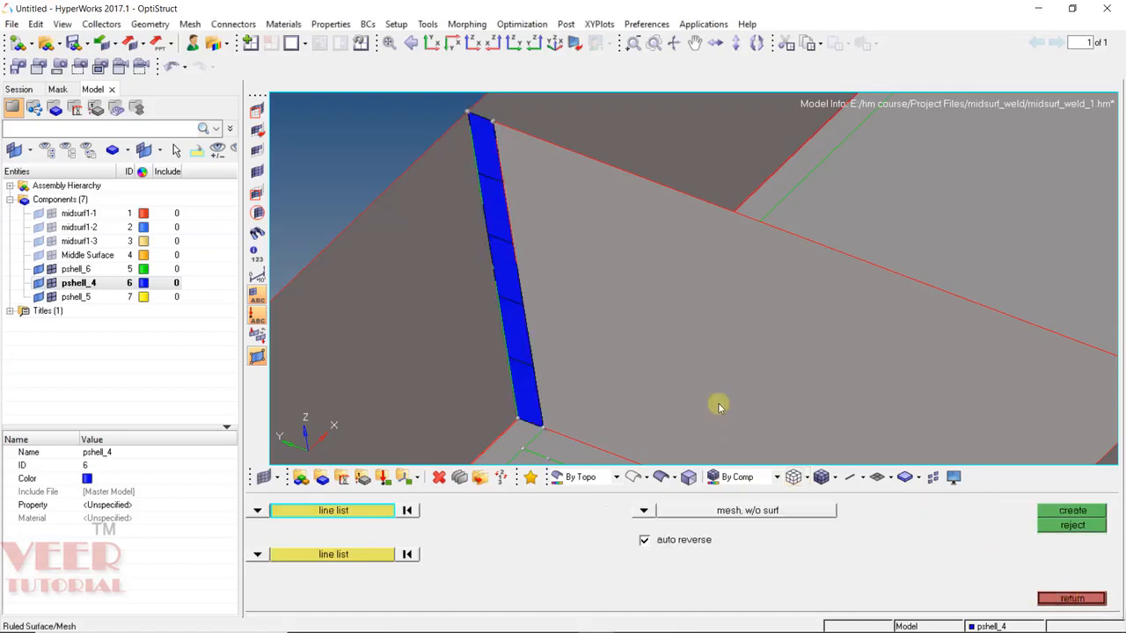
# Step: Review the element size, feature angle and topology revision settings in the mesh options
pyautogui.press('o')
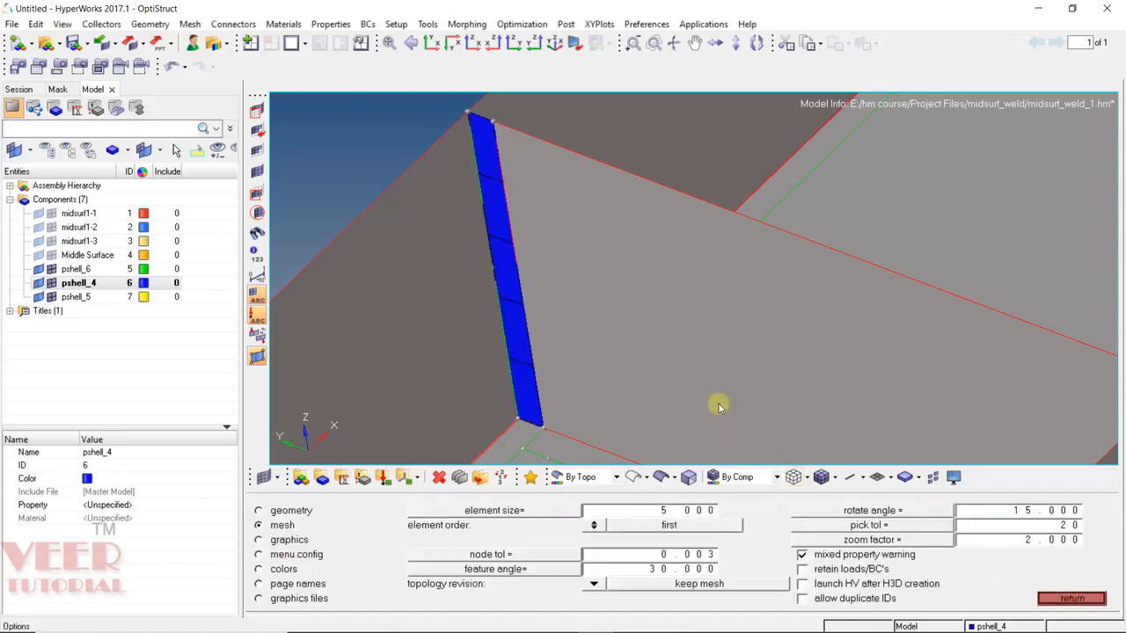
pyautogui.doubleClick(691, 517)
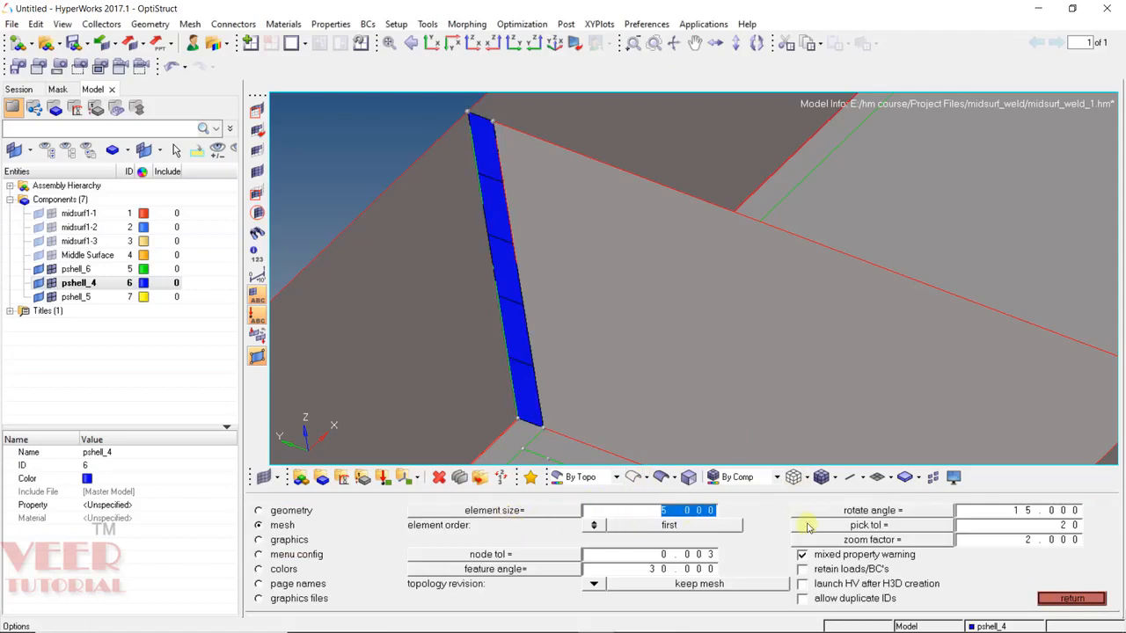
pyautogui.click(667, 571)
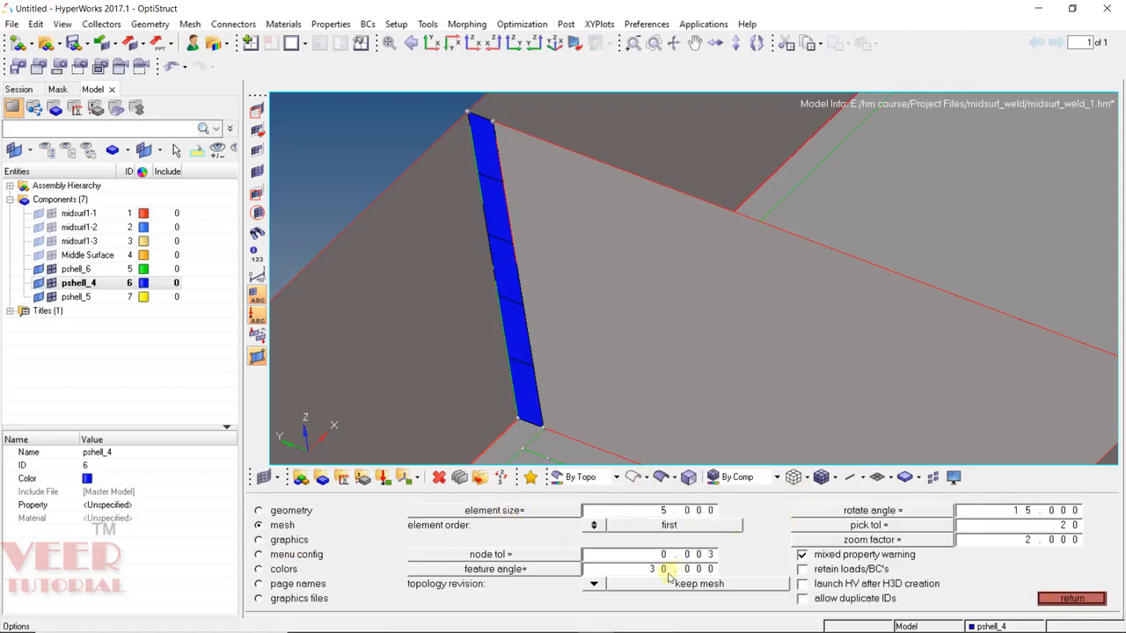
pyautogui.click(596, 584)
pyautogui.click(585, 540)
pyautogui.click(1071, 598)
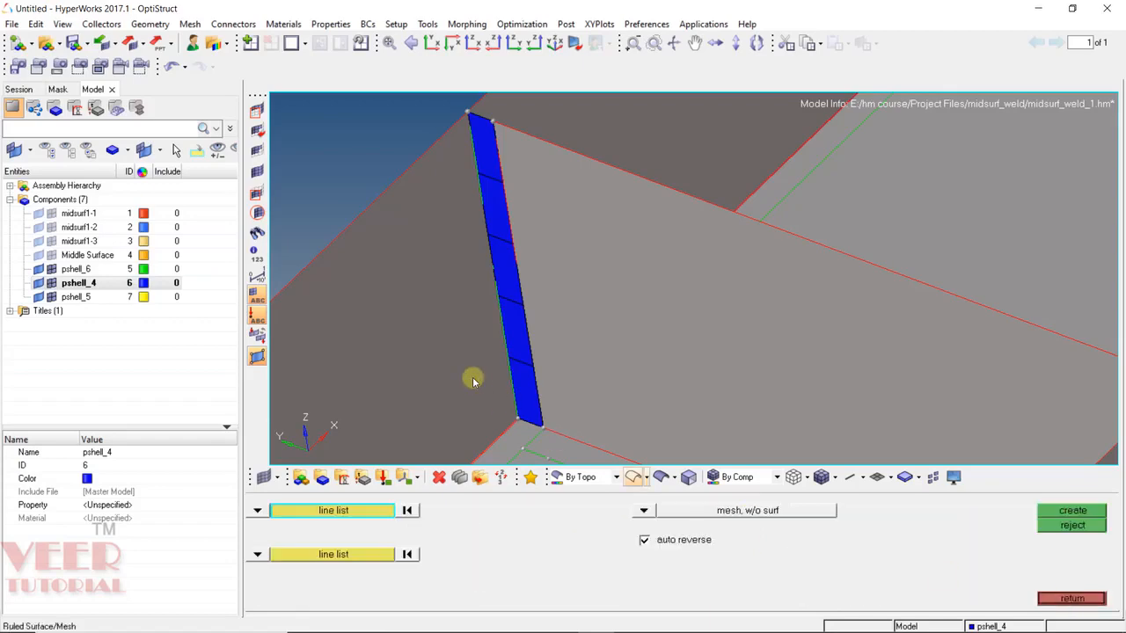
# Step: Create a ruled mesh bridging the partition's opposite vertical free edge to the green line on the other side wall
pyautogui.keyDown('ctrl'); pyautogui.moveTo(472, 377); pyautogui.dragTo(657, 289); pyautogui.keyUp('ctrl')
pyautogui.keyDown('ctrl'); pyautogui.scroll(-3, 697, 309); pyautogui.keyUp('ctrl')
pyautogui.keyDown('ctrl'); pyautogui.scroll(4, 750, 179); pyautogui.keyUp('ctrl')
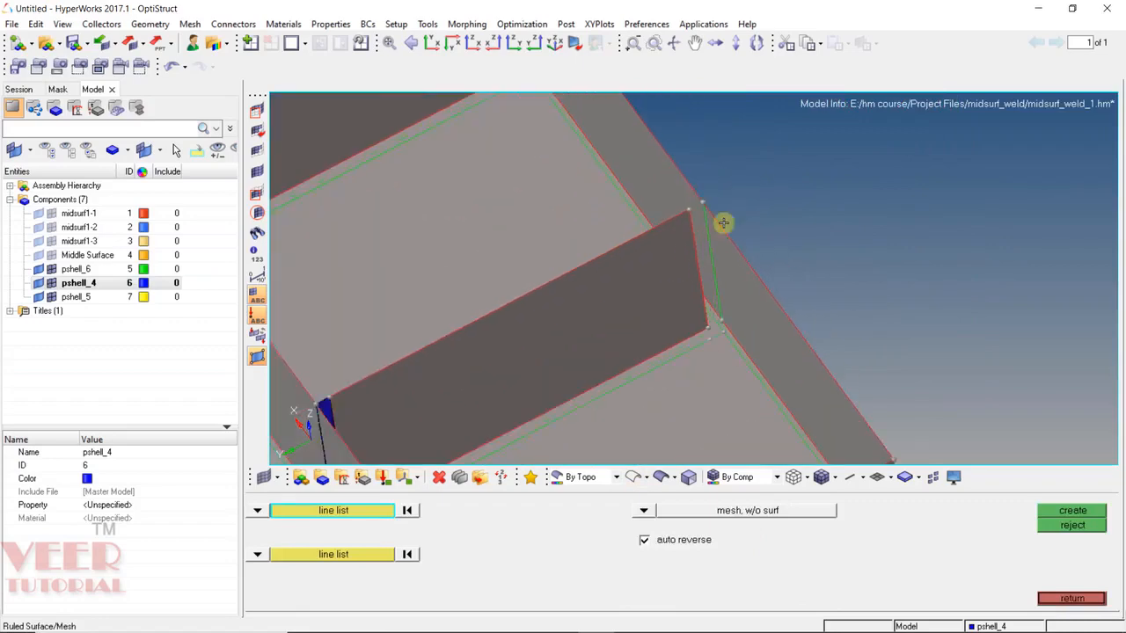
pyautogui.keyDown('ctrl'); pyautogui.click(694, 271); pyautogui.keyUp('ctrl')
pyautogui.keyDown('ctrl'); pyautogui.moveTo(635, 326); pyautogui.dragTo(658, 281); pyautogui.keyUp('ctrl')
pyautogui.keyDown('ctrl'); pyautogui.scroll(5, 698, 286); pyautogui.keyUp('ctrl')
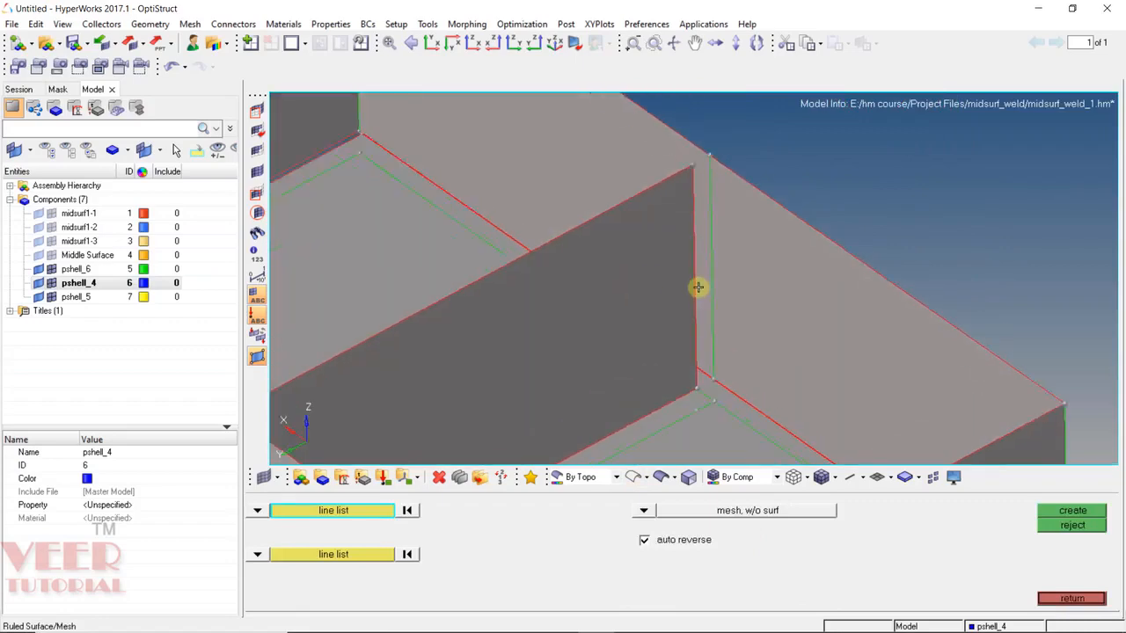
pyautogui.keyDown('ctrl'); pyautogui.scroll(-4, 698, 295); pyautogui.keyUp('ctrl')
pyautogui.click(696, 264)
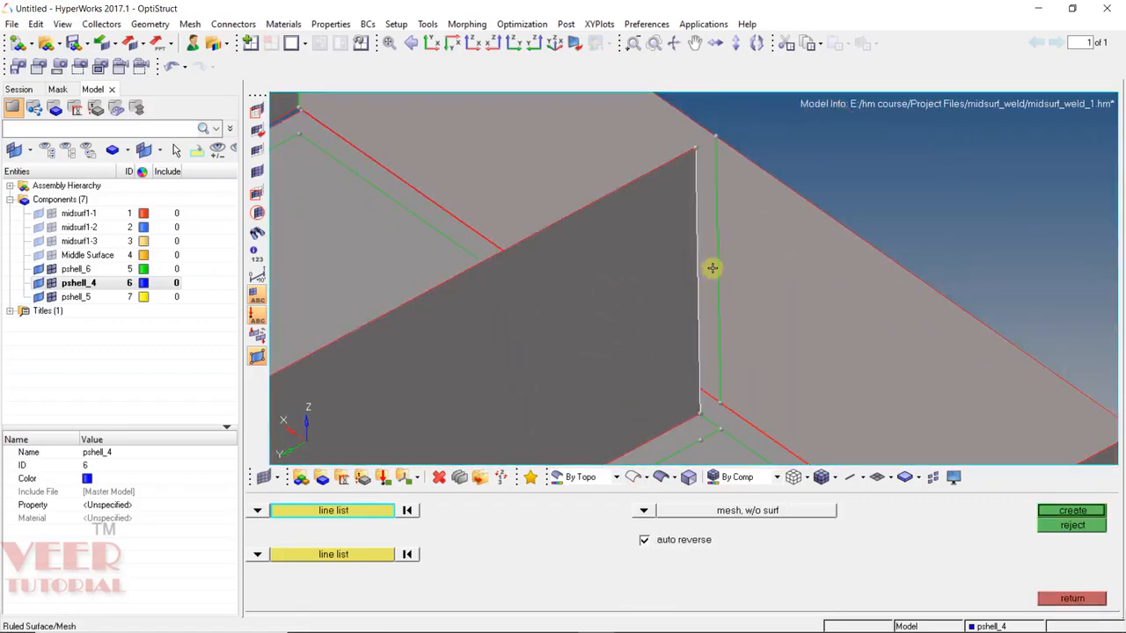
pyautogui.click(351, 555)
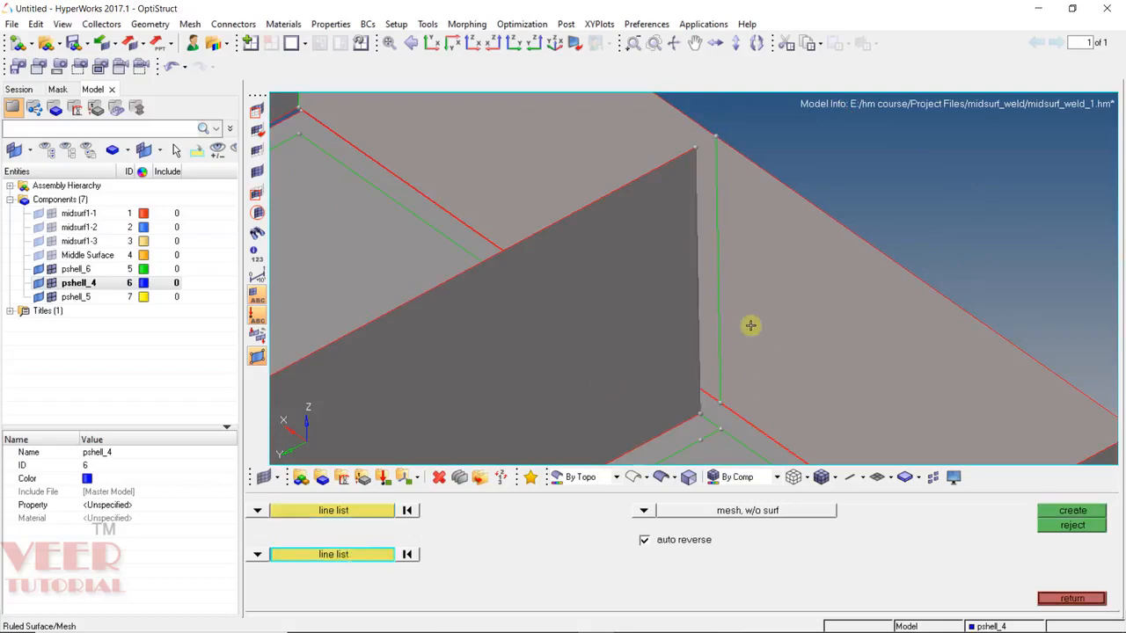
pyautogui.click(719, 279)
pyautogui.click(1088, 512)
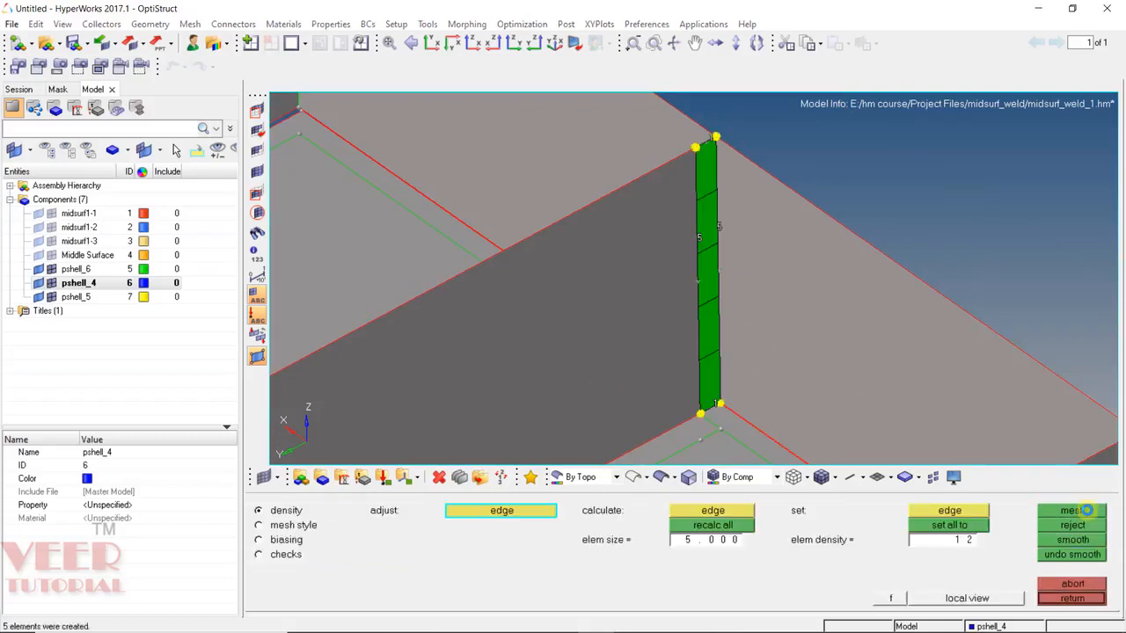
pyautogui.middleClick(672, 262)
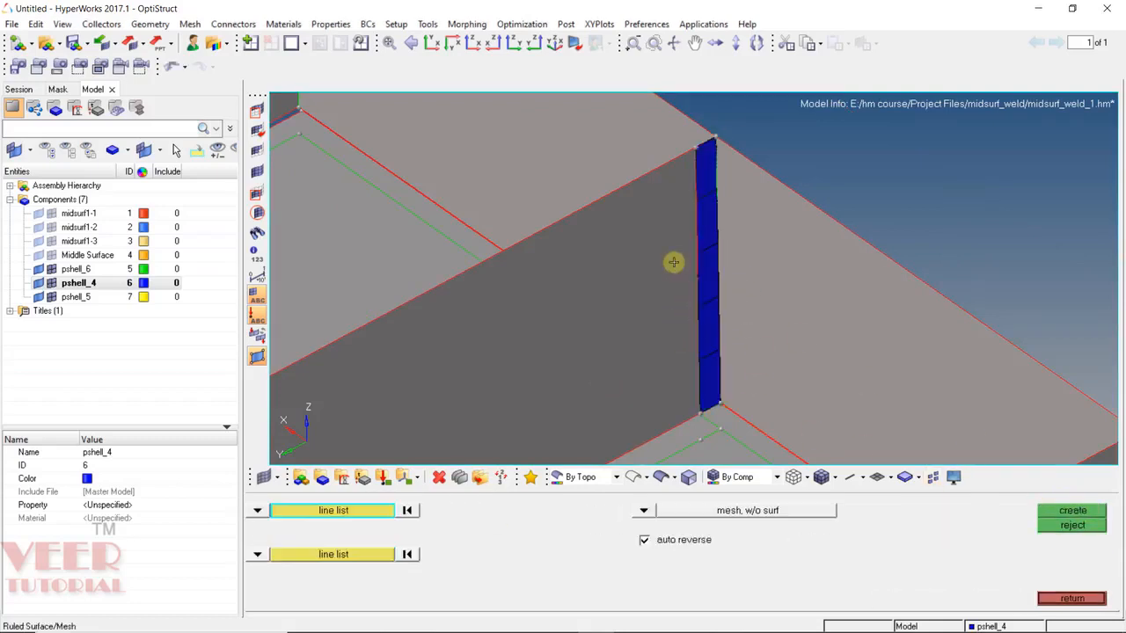
# Step: Make pshell_5 the current component for the weld along the partition's lower edge
pyautogui.keyDown('ctrl'); pyautogui.scroll(-3, 673, 263); pyautogui.keyUp('ctrl')
pyautogui.moveTo(746, 268)
pyautogui.keyDown('ctrl'); pyautogui.mouseDown()
pyautogui.moveTo(613, 347)
pyautogui.moveTo(592, 315)
pyautogui.mouseUp(); pyautogui.keyUp('ctrl')
pyautogui.keyDown('ctrl'); pyautogui.scroll(-3, 628, 364); pyautogui.keyUp('ctrl')
pyautogui.keyDown('ctrl'); pyautogui.scroll(10, 507, 256); pyautogui.keyUp('ctrl')
pyautogui.keyDown('ctrl'); pyautogui.click(495, 254); pyautogui.keyUp('ctrl')
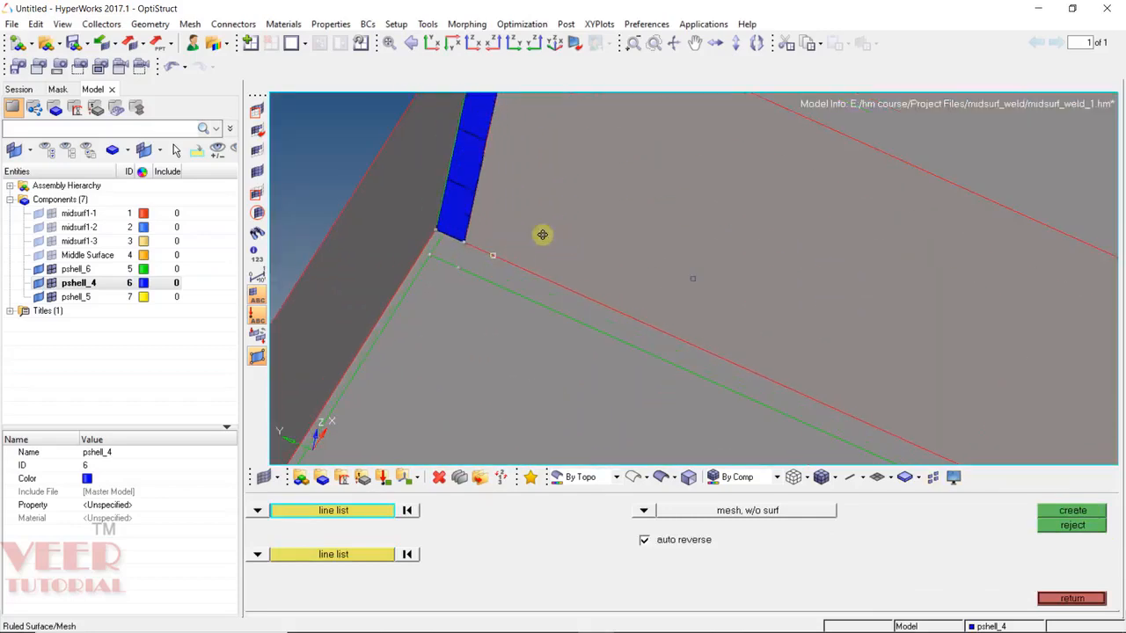
pyautogui.moveTo(542, 233)
pyautogui.keyDown('ctrl'); pyautogui.mouseDown()
pyautogui.moveTo(498, 220)
pyautogui.moveTo(478, 254)
pyautogui.moveTo(538, 229)
pyautogui.mouseUp(); pyautogui.keyUp('ctrl')
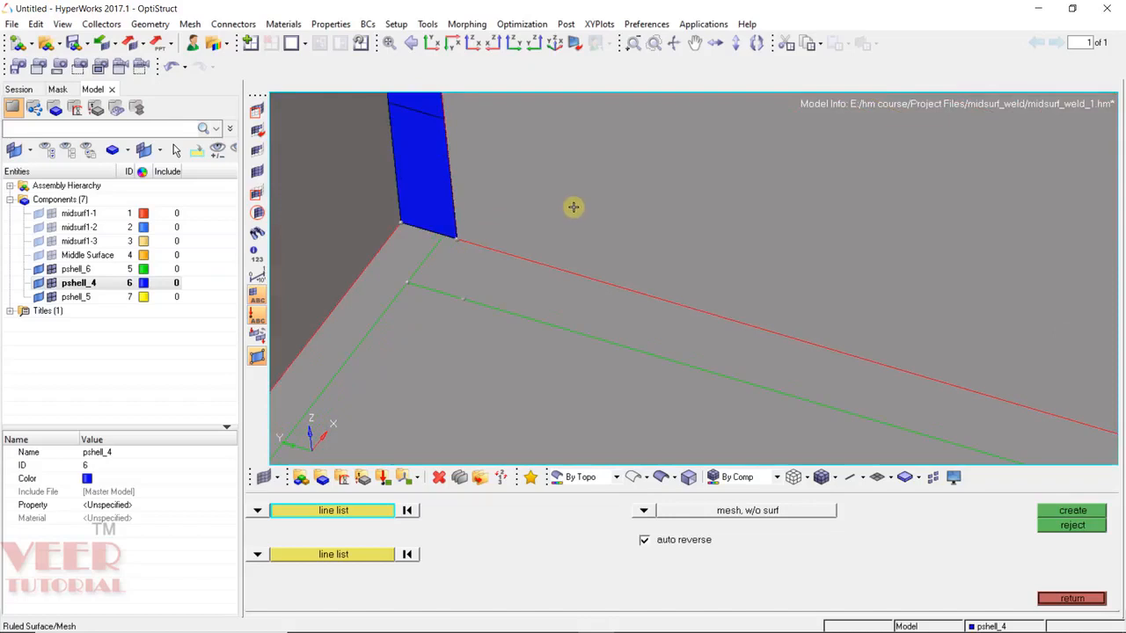
pyautogui.keyDown('ctrl'); pyautogui.scroll(-4, 438, 256); pyautogui.keyUp('ctrl')
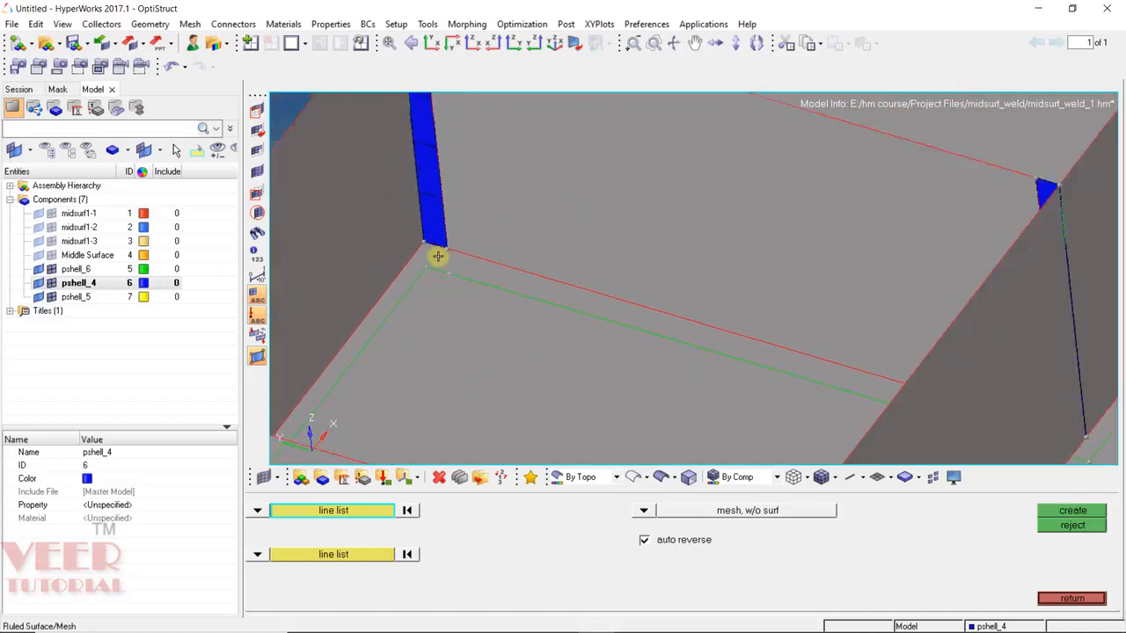
pyautogui.keyDown('ctrl'); pyautogui.scroll(4, 438, 256); pyautogui.keyUp('ctrl')
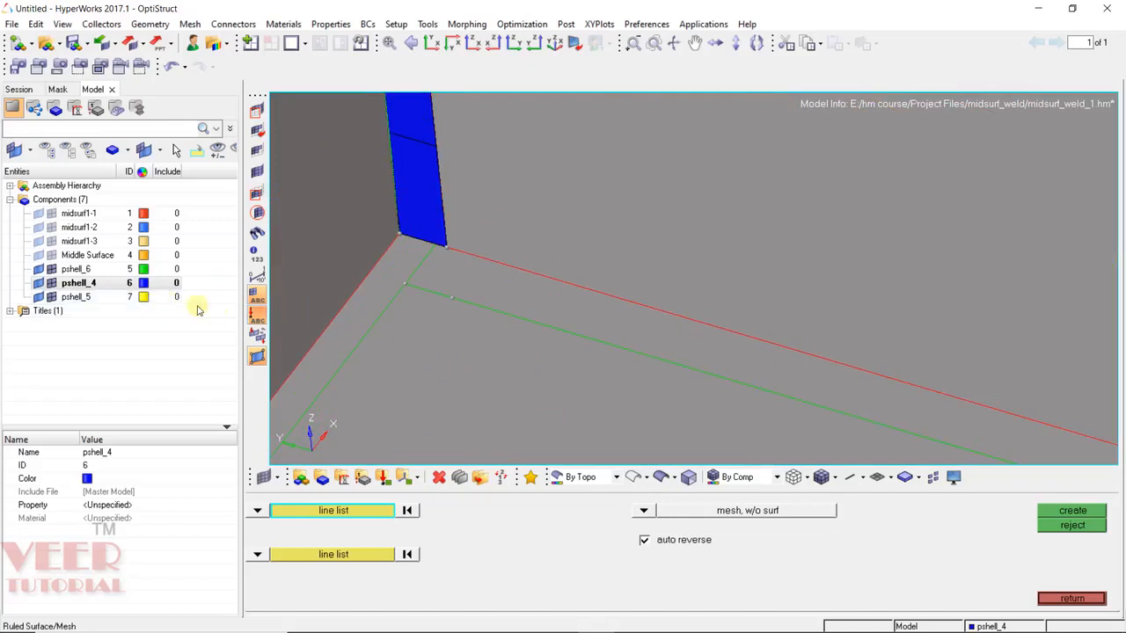
pyautogui.click(79, 297)
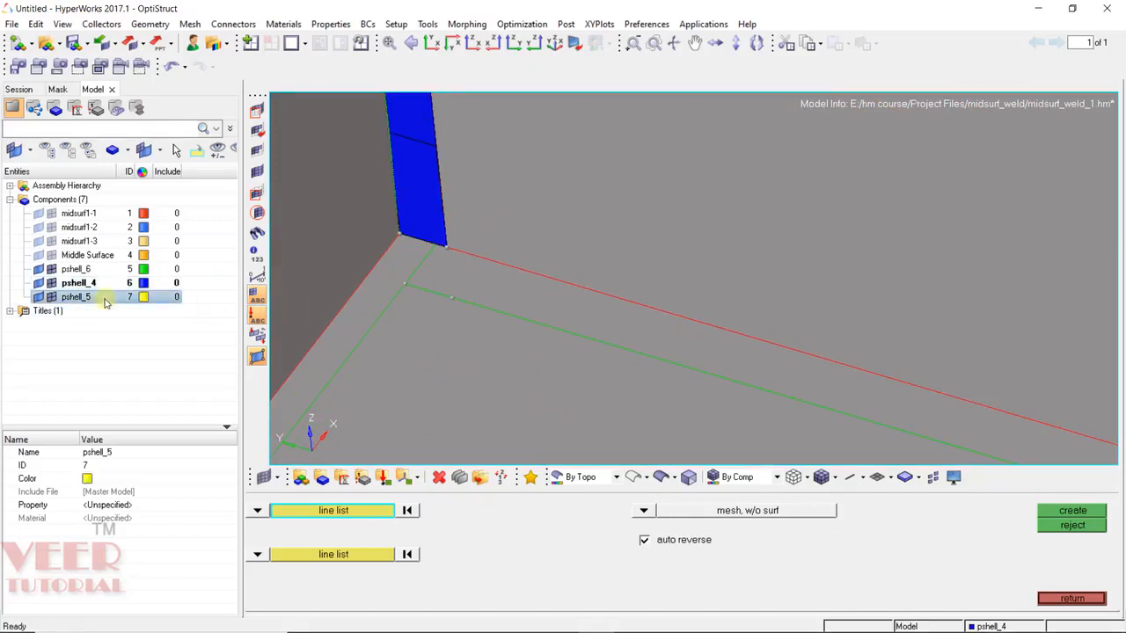
pyautogui.rightClick(104, 302)
pyautogui.click(163, 332)
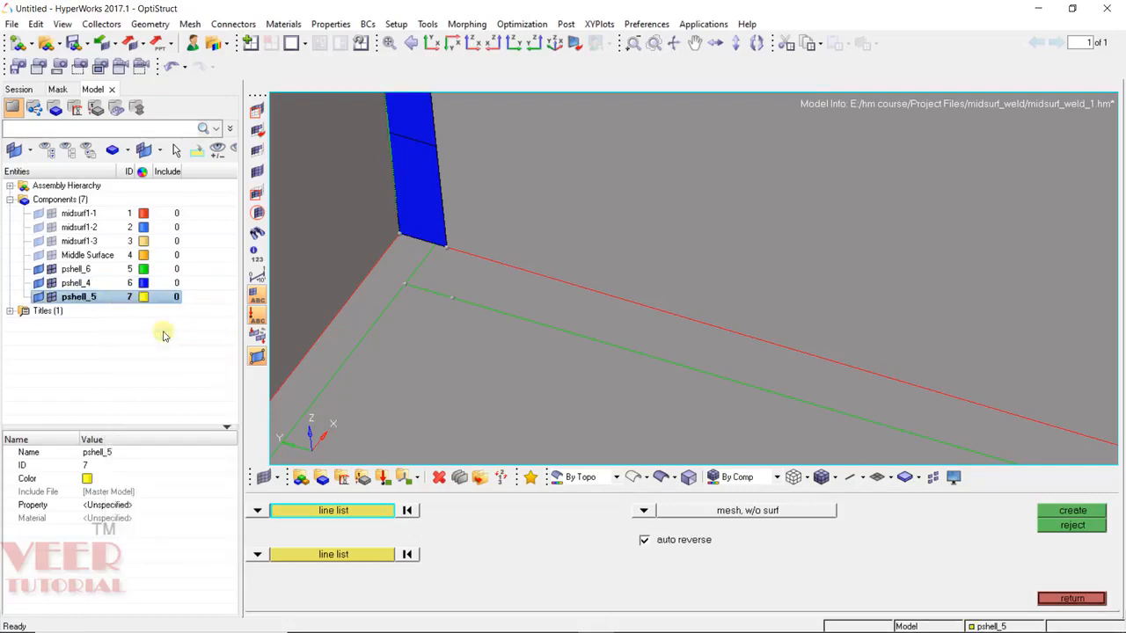
# Step: Create a ruled mesh between the partition's red lower edge and the parallel green line on the base plate
pyautogui.click(545, 277)
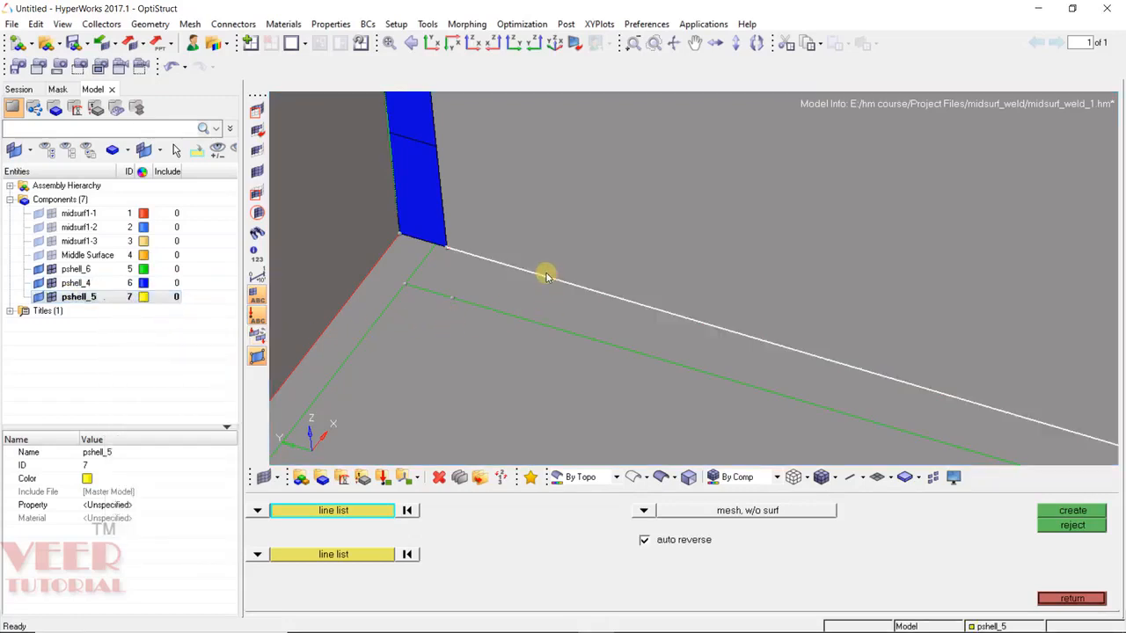
pyautogui.click(371, 556)
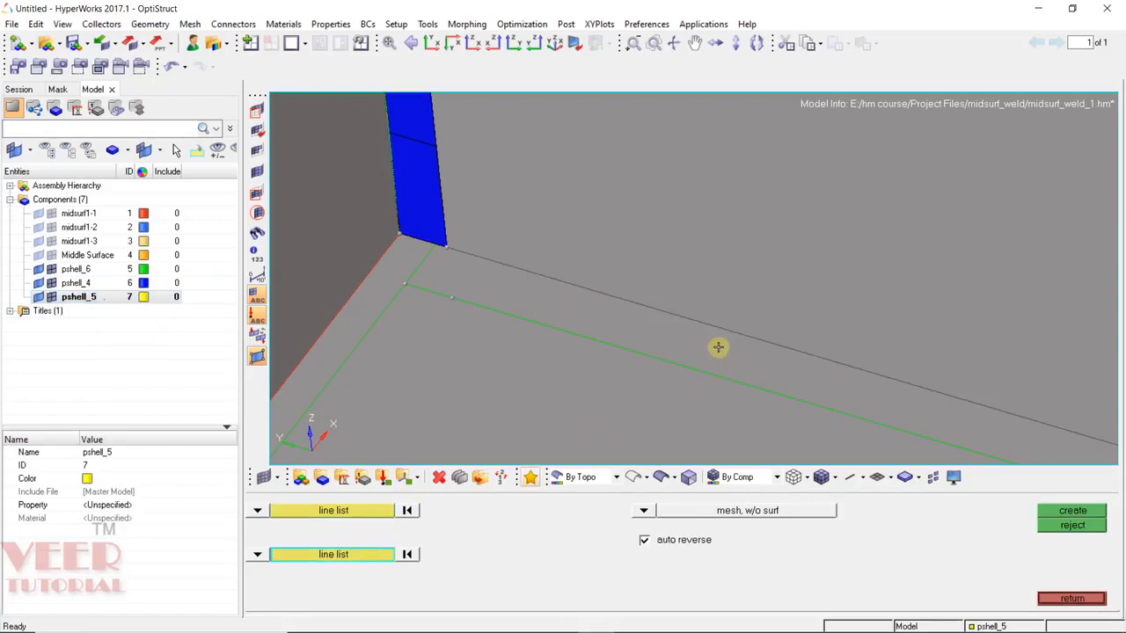
pyautogui.click(666, 364)
pyautogui.click(1088, 514)
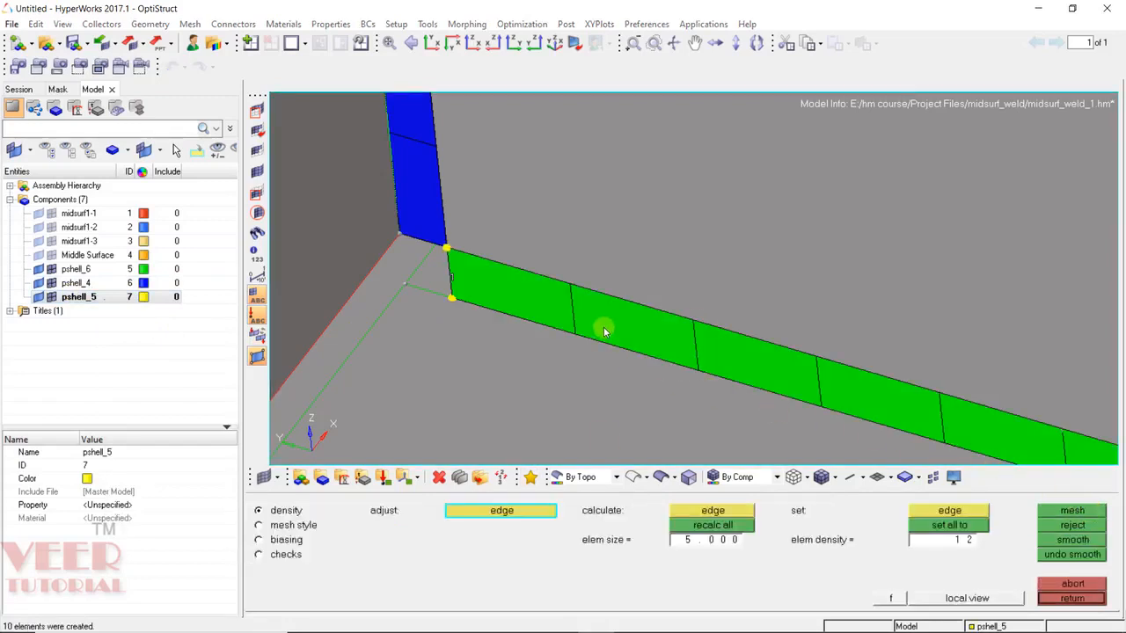
pyautogui.middleClick(567, 321)
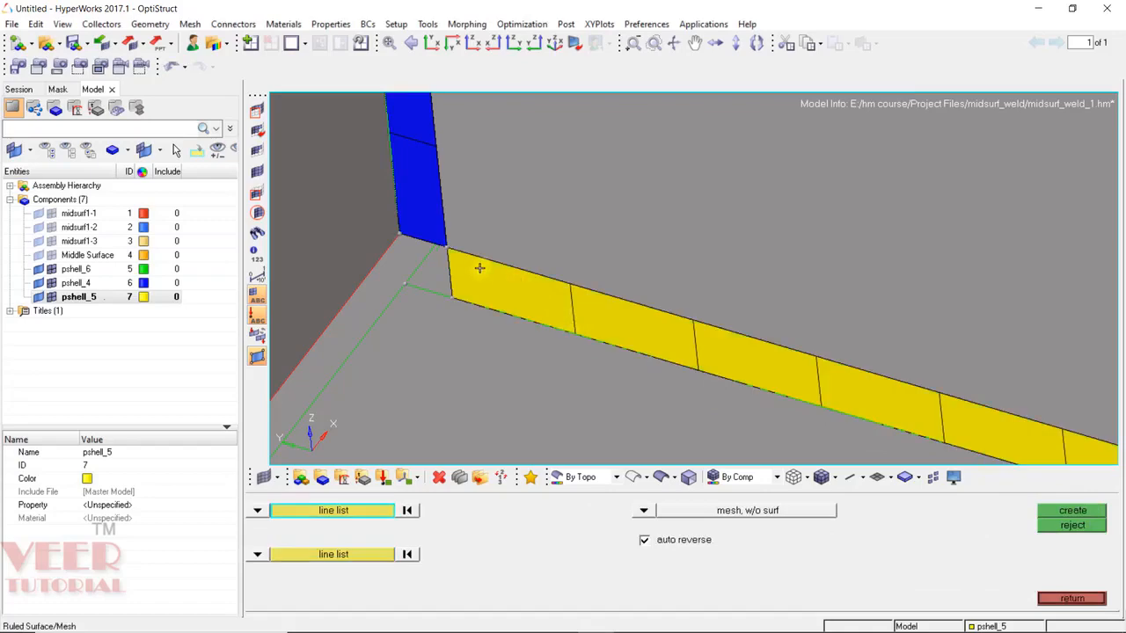
# Step: Make pshell_4 the current component for filling the corner gap below the vertical weld strip
pyautogui.keyDown('ctrl'); pyautogui.scroll(-8, 479, 268); pyautogui.keyUp('ctrl')
pyautogui.moveTo(560, 324)
pyautogui.keyDown('ctrl'); pyautogui.mouseDown()
pyautogui.moveTo(645, 329)
pyautogui.moveTo(659, 308)
pyautogui.moveTo(630, 326)
pyautogui.moveTo(551, 317)
pyautogui.mouseUp(); pyautogui.keyUp('ctrl')
pyautogui.keyDown('ctrl'); pyautogui.scroll(8, 528, 294); pyautogui.keyUp('ctrl')
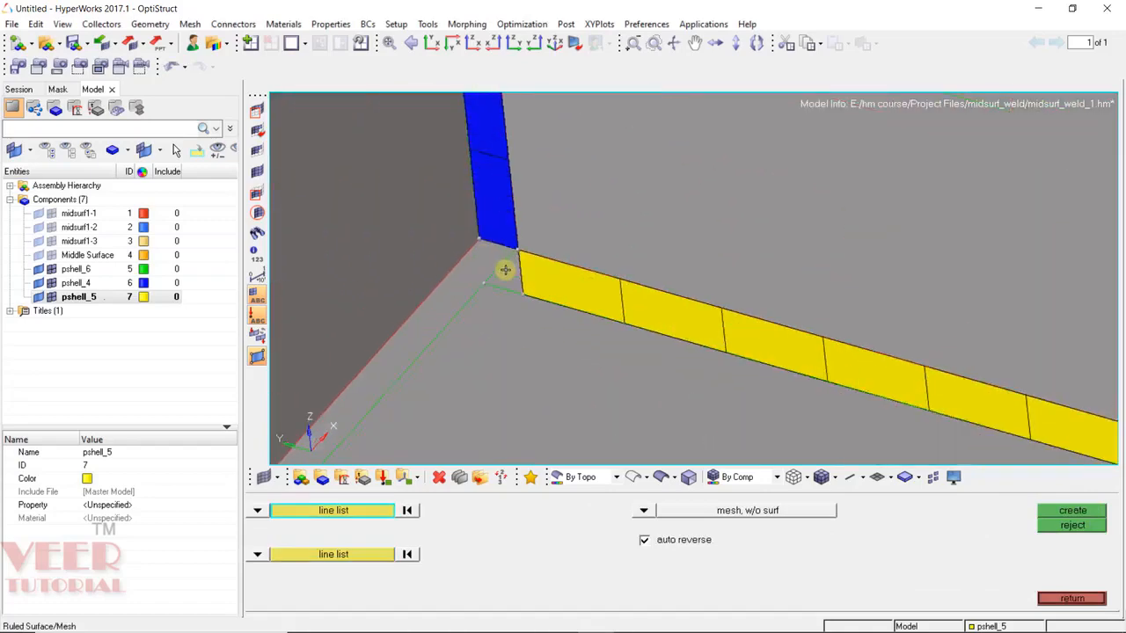
pyautogui.keyDown('ctrl'); pyautogui.moveTo(504, 270); pyautogui.dragTo(532, 269); pyautogui.keyUp('ctrl')
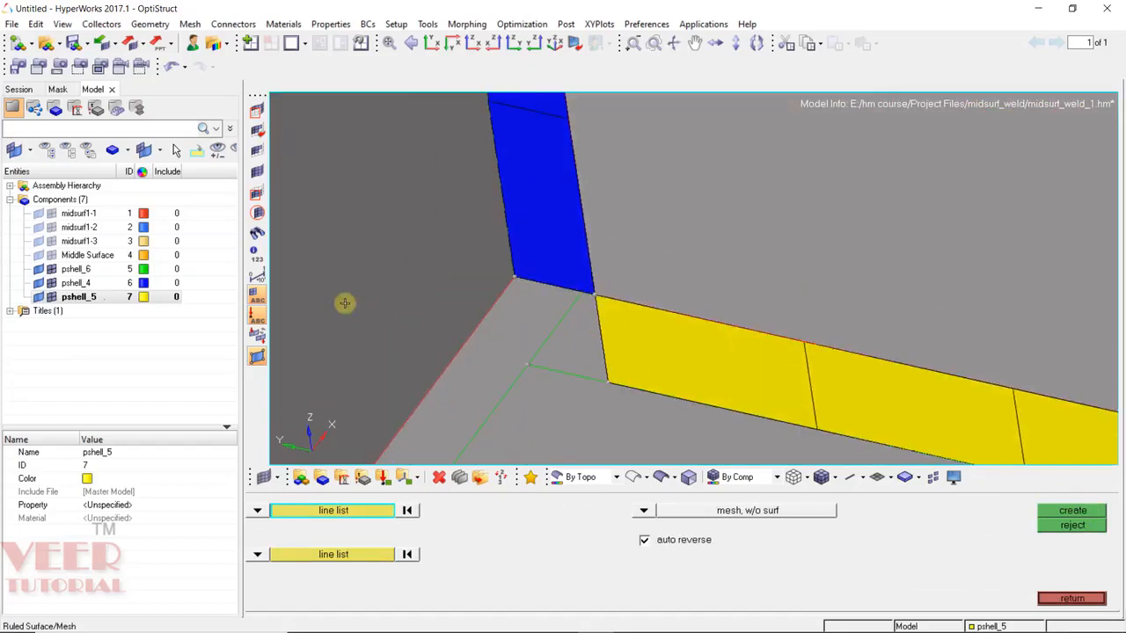
pyautogui.click(998, 625)
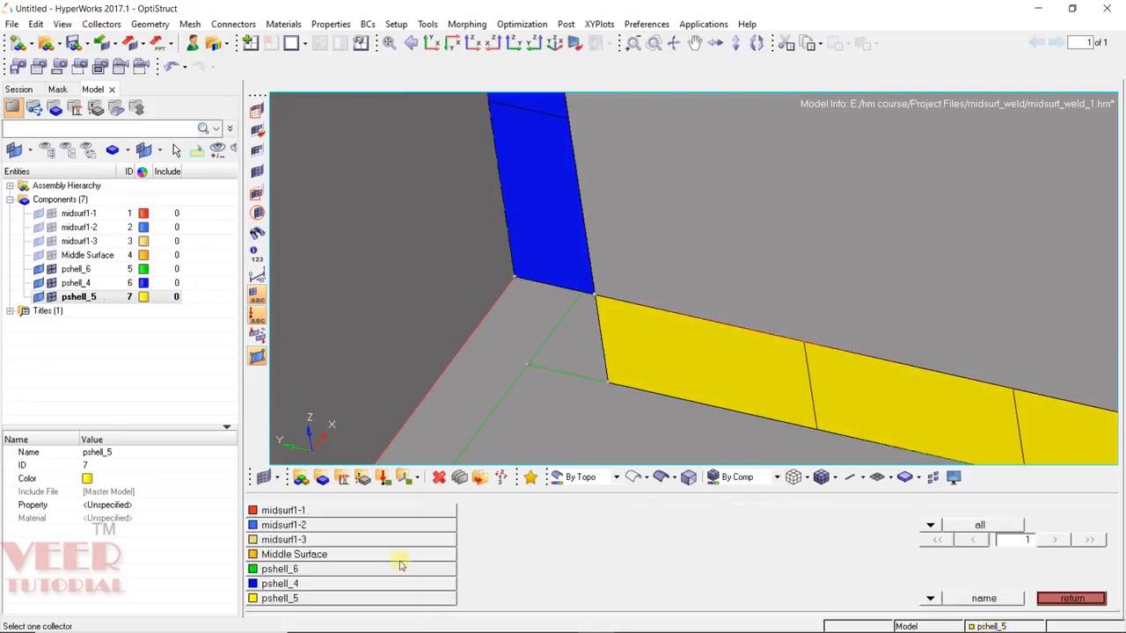
pyautogui.click(321, 584)
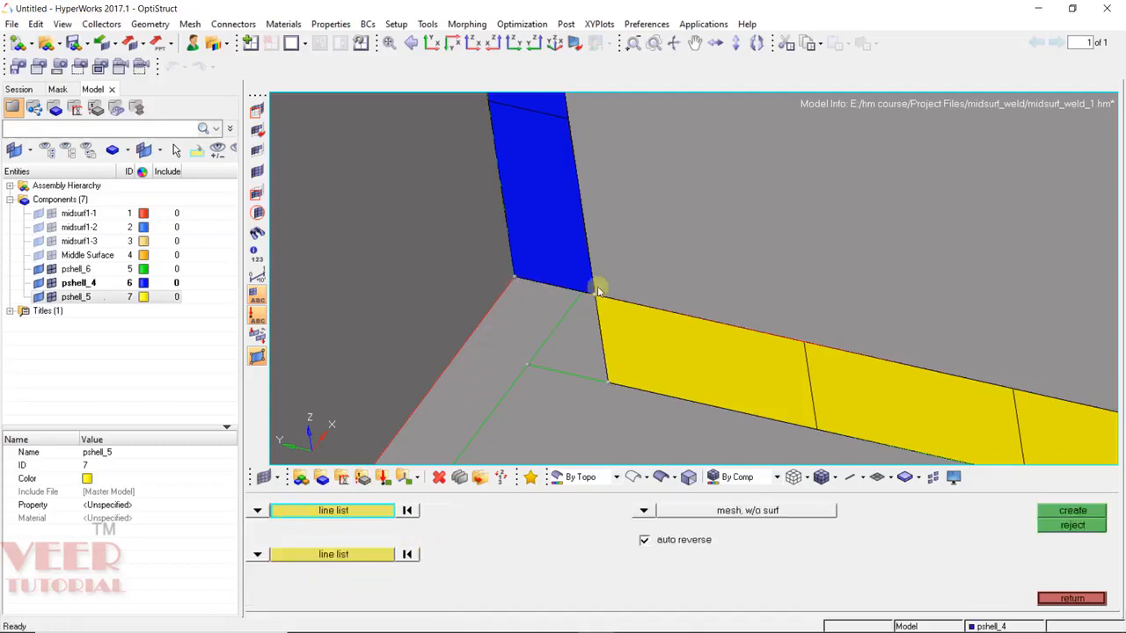
# Step: Create a ruled mesh from the two bottom nodes of the blue vertical weld strip to the short green line on the base plate
pyautogui.click(258, 511)
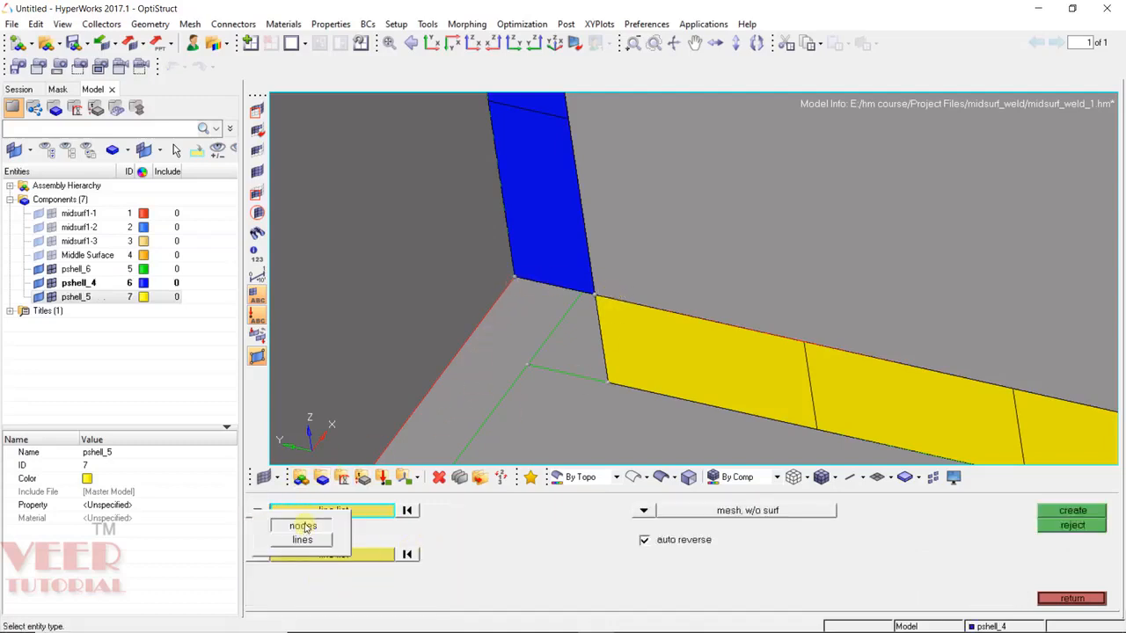
pyautogui.click(298, 524)
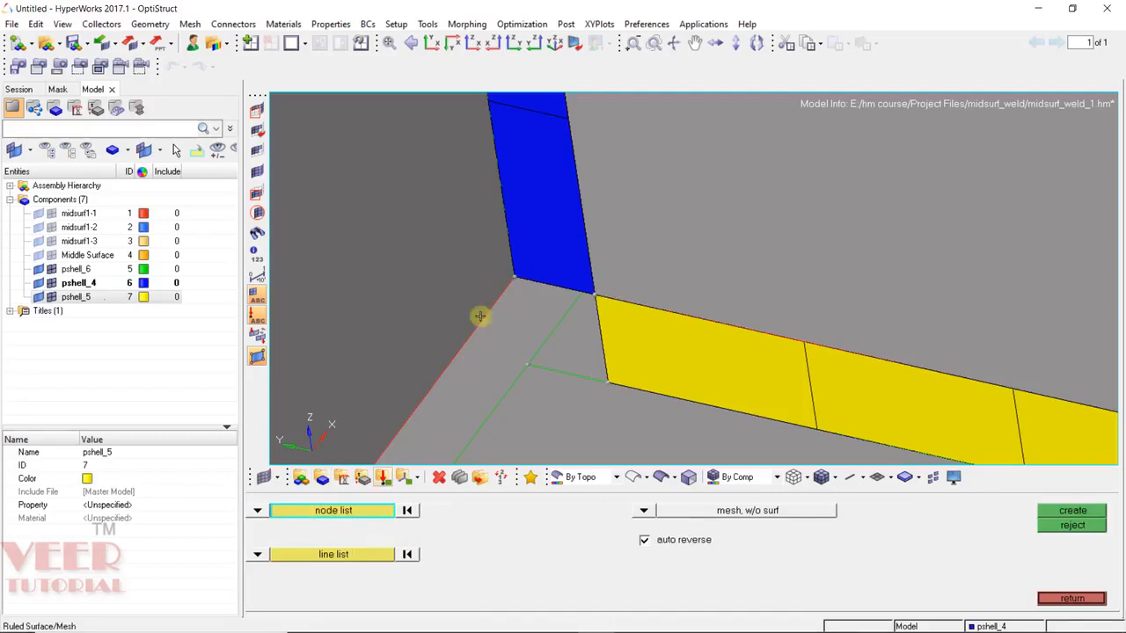
pyautogui.click(595, 295)
pyautogui.click(359, 554)
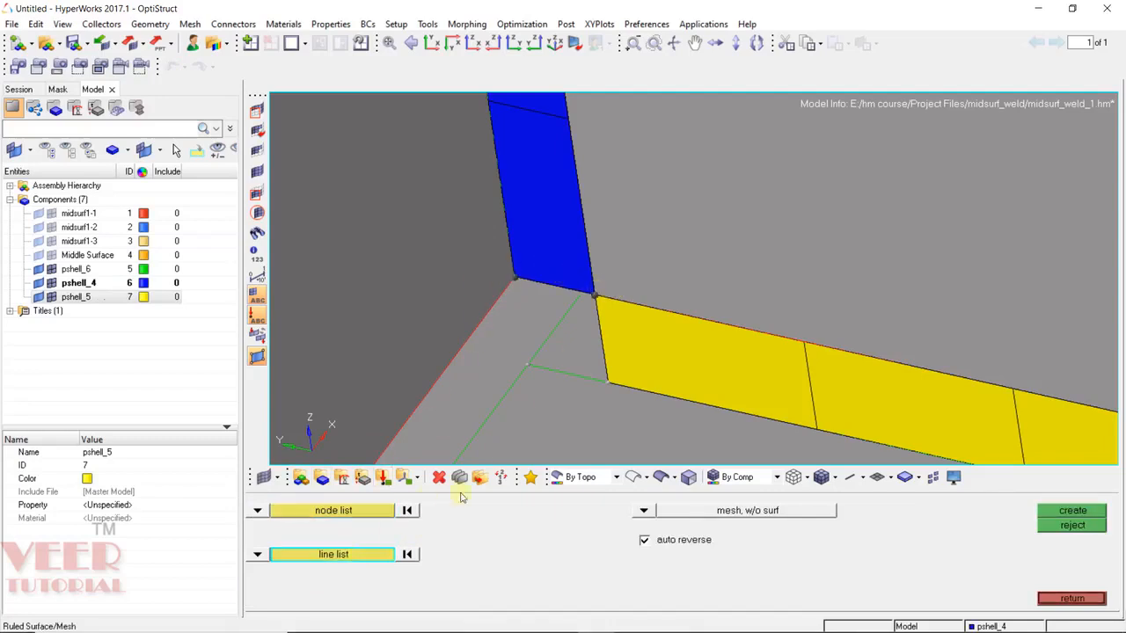
pyautogui.click(555, 369)
pyautogui.click(1075, 513)
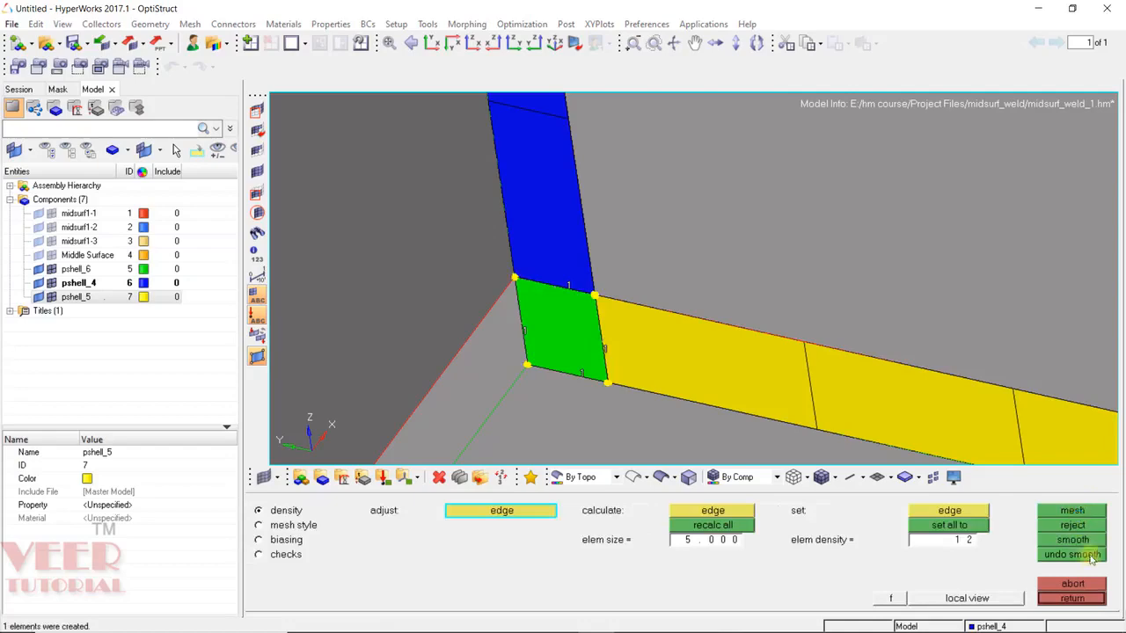
pyautogui.click(1079, 601)
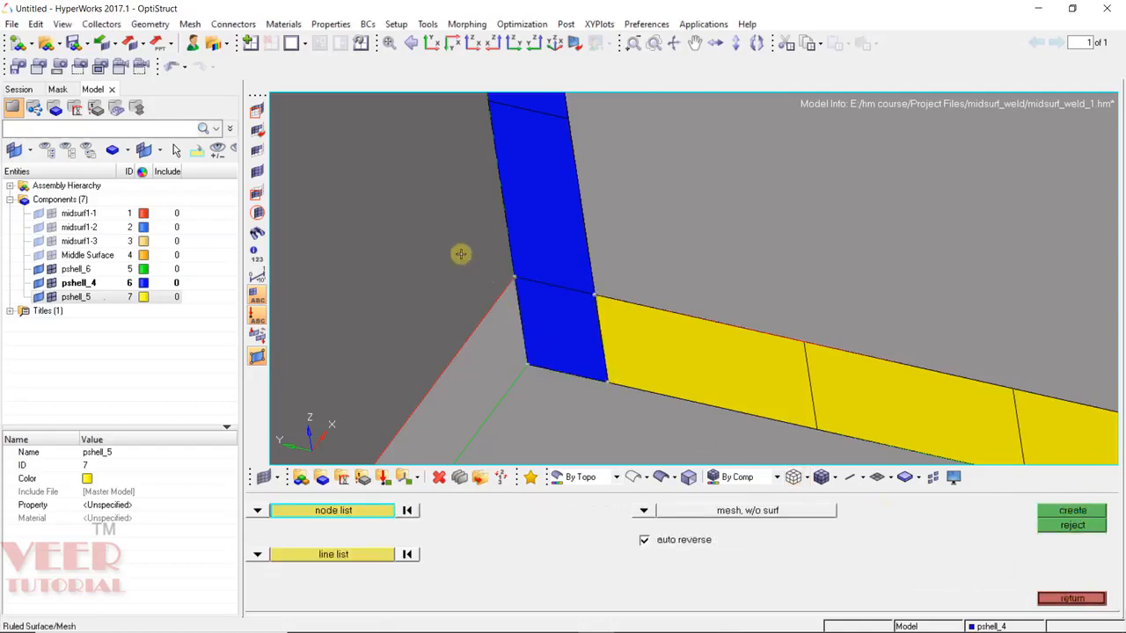
# Step: Fill the corner gap at the partition's opposite end with a ruled mesh from the weld strip's two bottom nodes to the short green base line
pyautogui.keyDown('ctrl'); pyautogui.scroll(-10, 461, 255); pyautogui.keyUp('ctrl')
pyautogui.moveTo(599, 333)
pyautogui.keyDown('ctrl'); pyautogui.mouseDown()
pyautogui.moveTo(731, 357)
pyautogui.moveTo(749, 221)
pyautogui.mouseUp(); pyautogui.keyUp('ctrl')
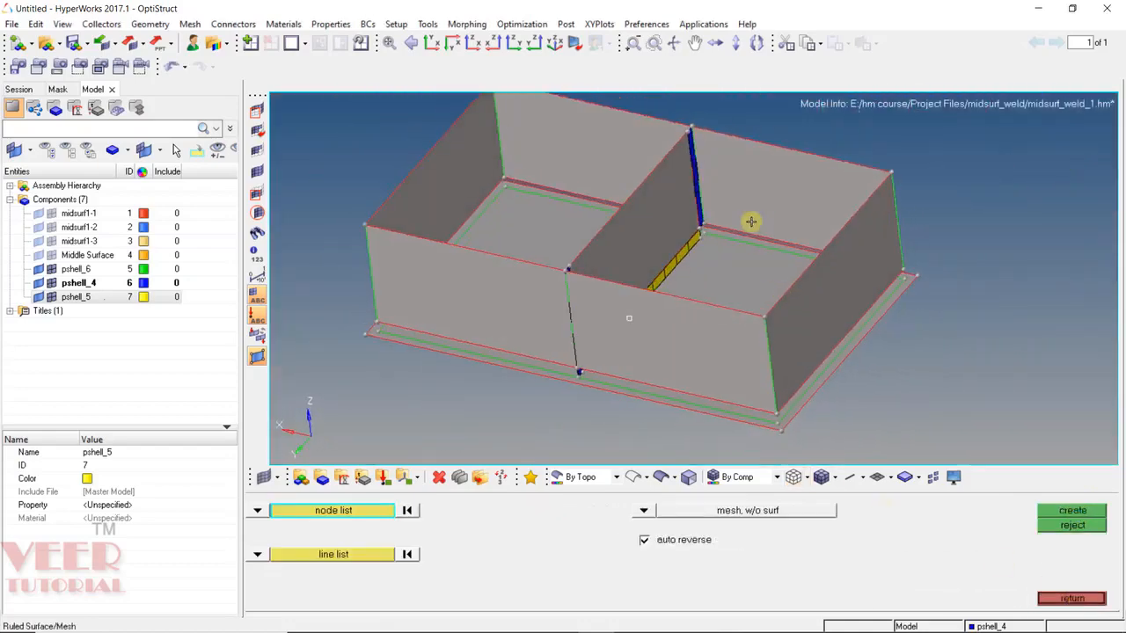
pyautogui.keyDown('ctrl'); pyautogui.scroll(10, 711, 214); pyautogui.keyUp('ctrl')
pyautogui.click(652, 256)
pyautogui.keyDown('ctrl'); pyautogui.moveTo(730, 265); pyautogui.dragTo(690, 295); pyautogui.keyUp('ctrl')
pyautogui.keyDown('ctrl'); pyautogui.scroll(4, 652, 256); pyautogui.keyUp('ctrl')
pyautogui.click(648, 255)
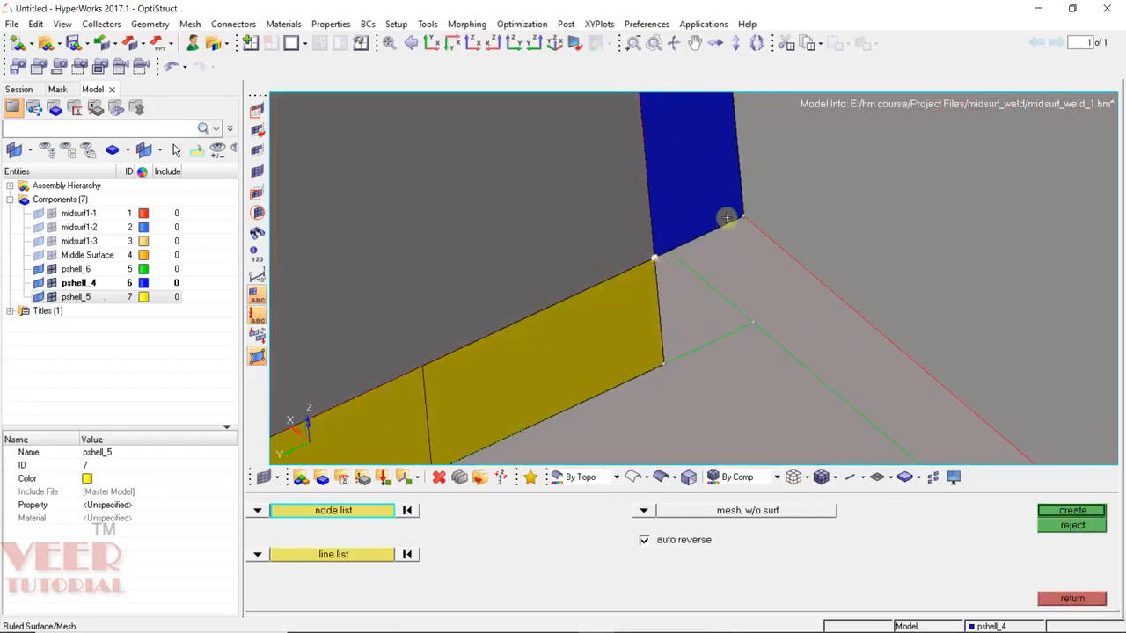
pyautogui.click(370, 554)
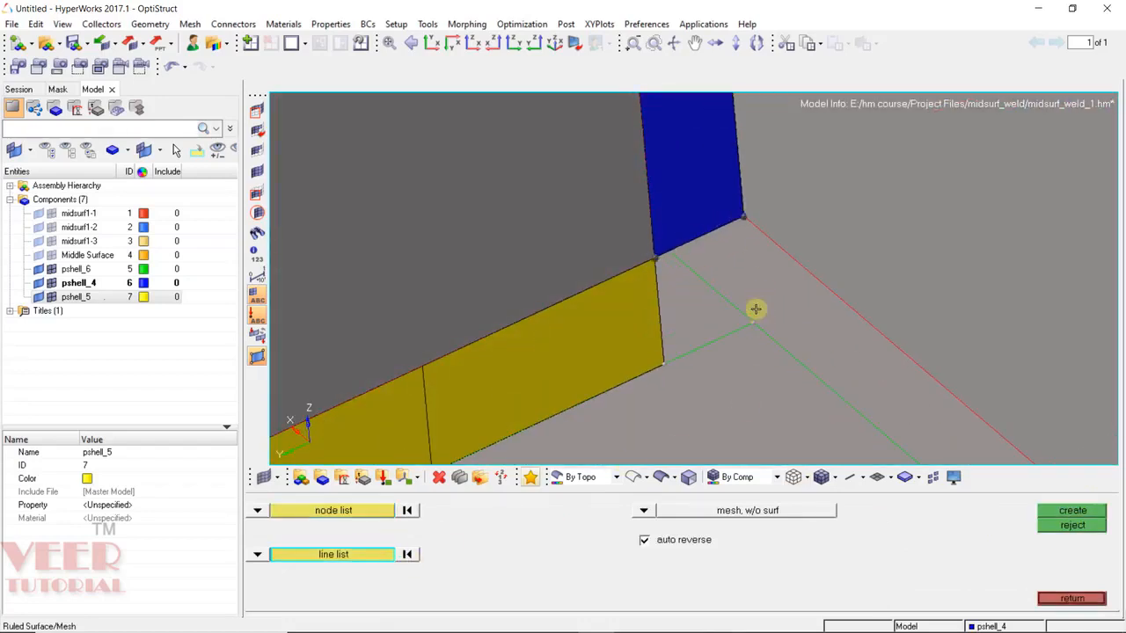
pyautogui.click(717, 338)
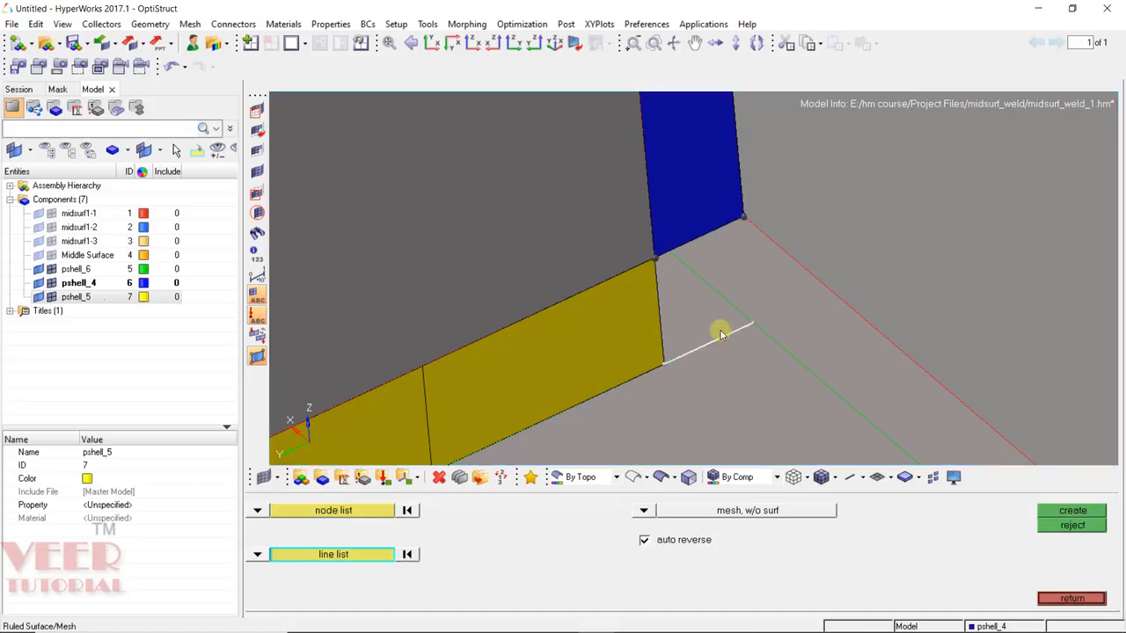
pyautogui.click(1073, 598)
# Step: Colour the geometry by component to examine the outer side wall and base plate joint, and restore colouring by topology
pyautogui.keyDown('ctrl'); pyautogui.scroll(-5, 718, 260); pyautogui.keyUp('ctrl')
pyautogui.keyDown('ctrl'); pyautogui.moveTo(721, 255); pyautogui.dragTo(613, 271); pyautogui.keyUp('ctrl')
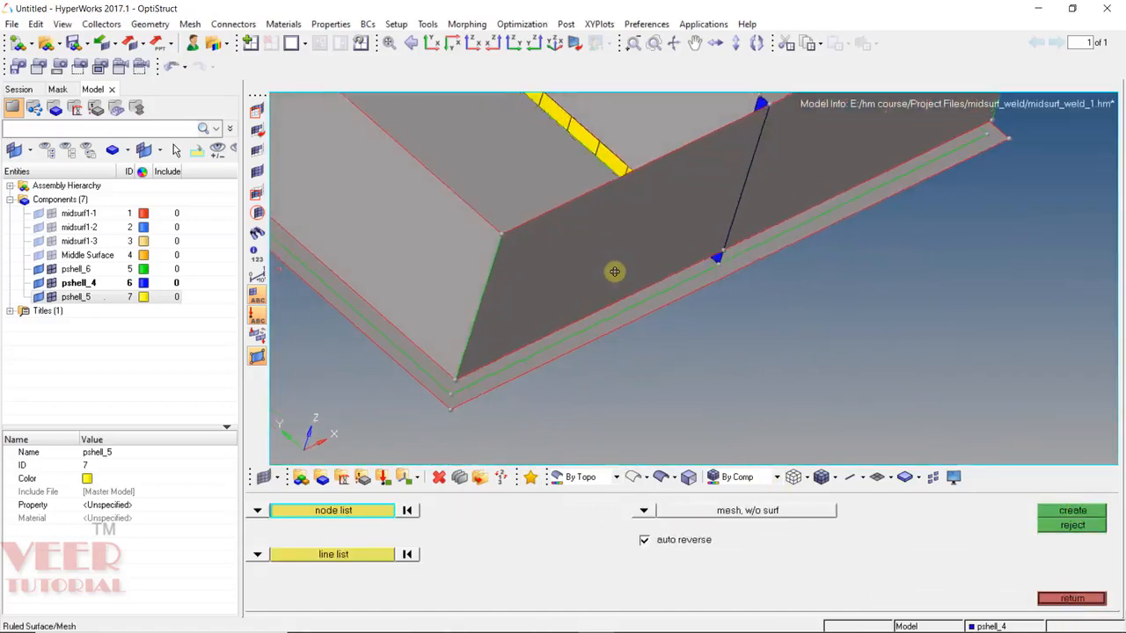
pyautogui.keyDown('ctrl'); pyautogui.scroll(-4, 723, 333); pyautogui.keyUp('ctrl')
pyautogui.keyDown('ctrl'); pyautogui.scroll(4, 621, 155); pyautogui.keyUp('ctrl')
pyautogui.keyDown('ctrl'); pyautogui.moveTo(652, 209); pyautogui.dragTo(698, 206); pyautogui.keyUp('ctrl')
pyautogui.keyDown('ctrl'); pyautogui.moveTo(768, 314); pyautogui.dragTo(776, 249); pyautogui.keyUp('ctrl')
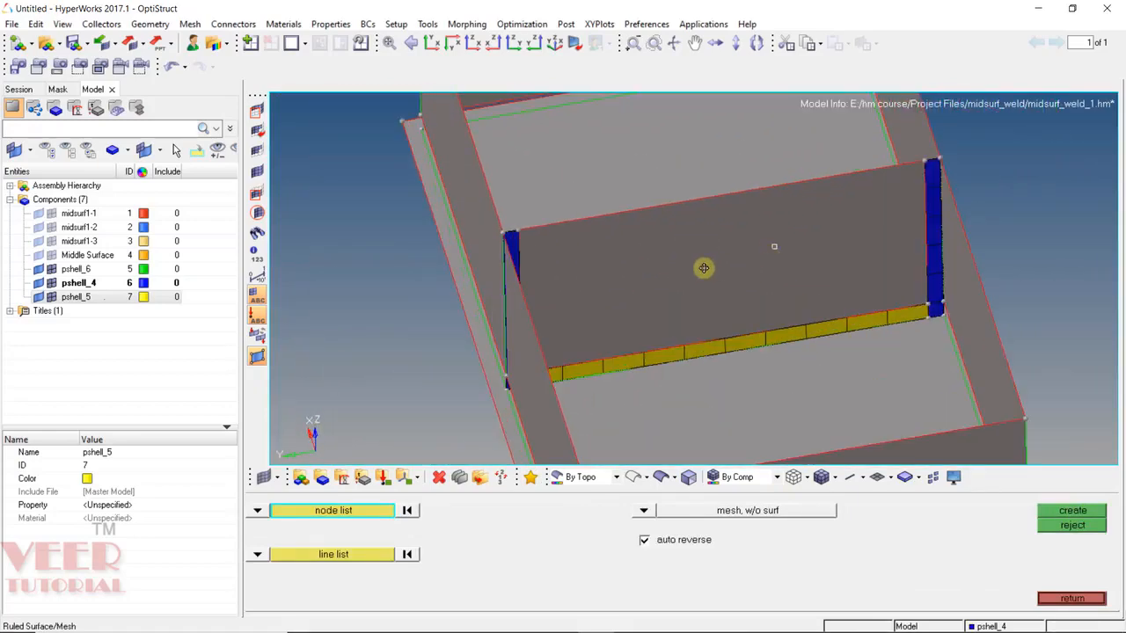
pyautogui.keyDown('ctrl'); pyautogui.moveTo(706, 267); pyautogui.dragTo(539, 320); pyautogui.keyUp('ctrl')
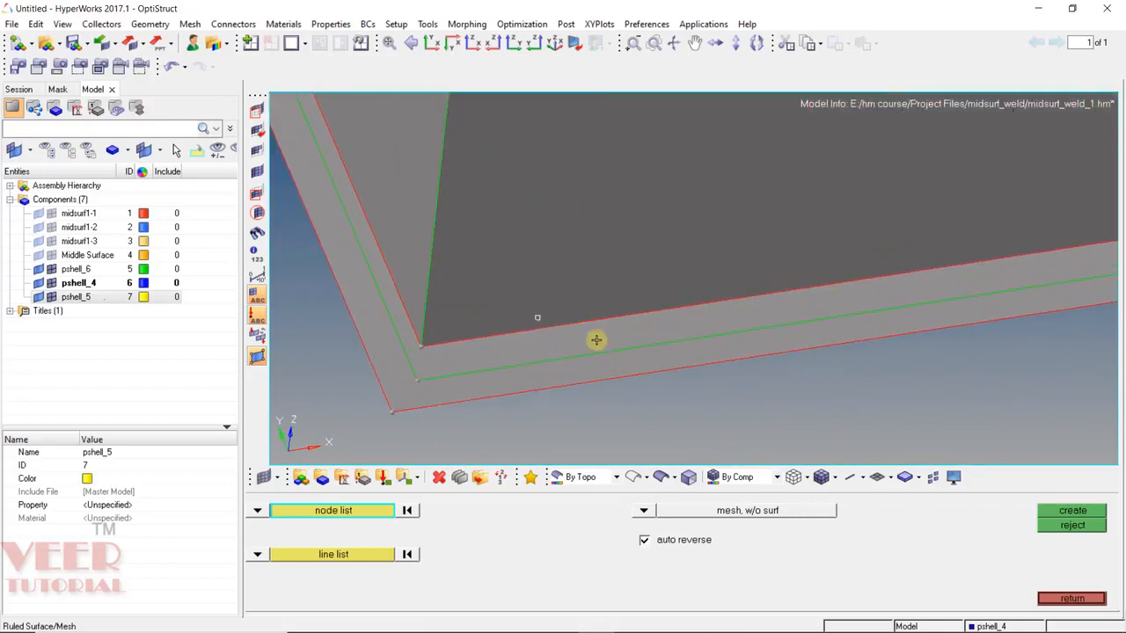
pyautogui.click(591, 477)
pyautogui.click(595, 528)
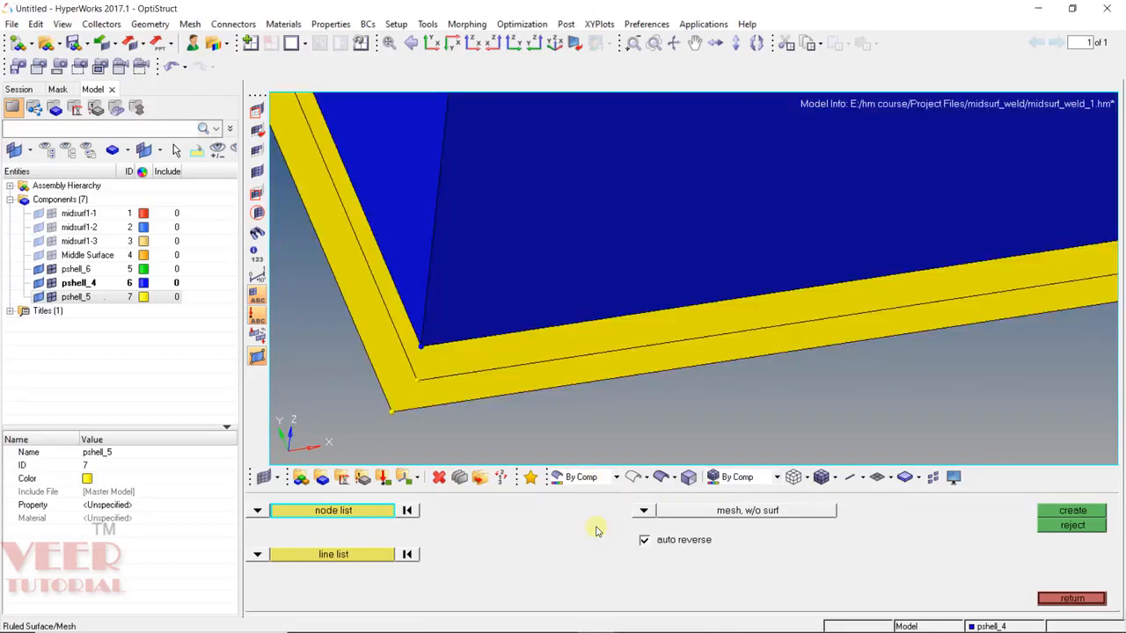
pyautogui.keyDown('ctrl'); pyautogui.moveTo(550, 386); pyautogui.dragTo(528, 264); pyautogui.keyUp('ctrl')
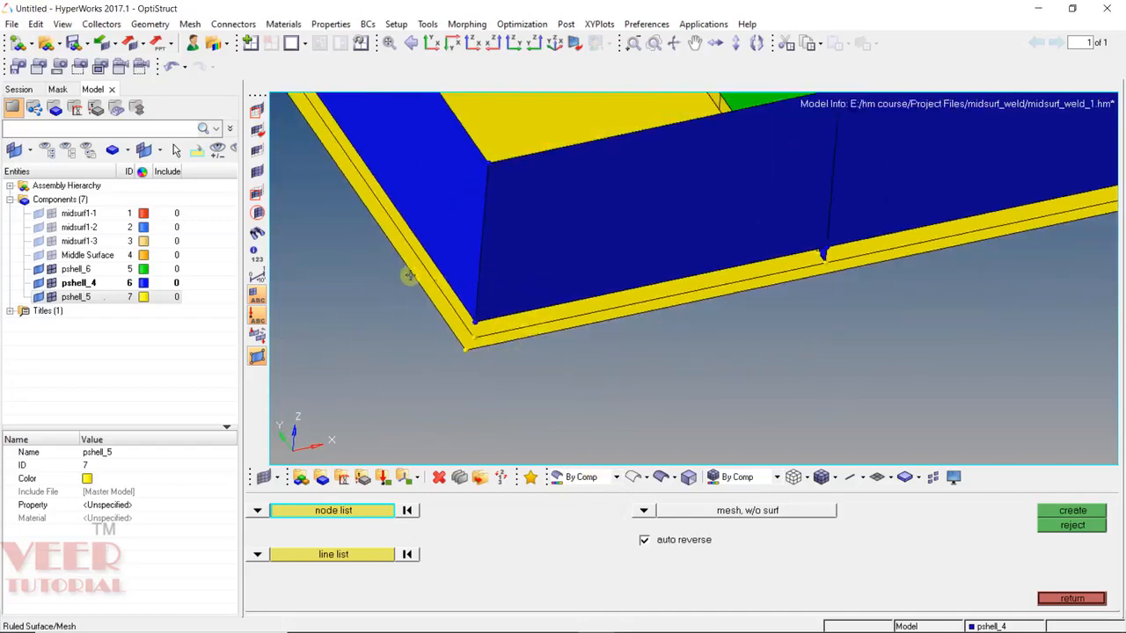
pyautogui.click(108, 287)
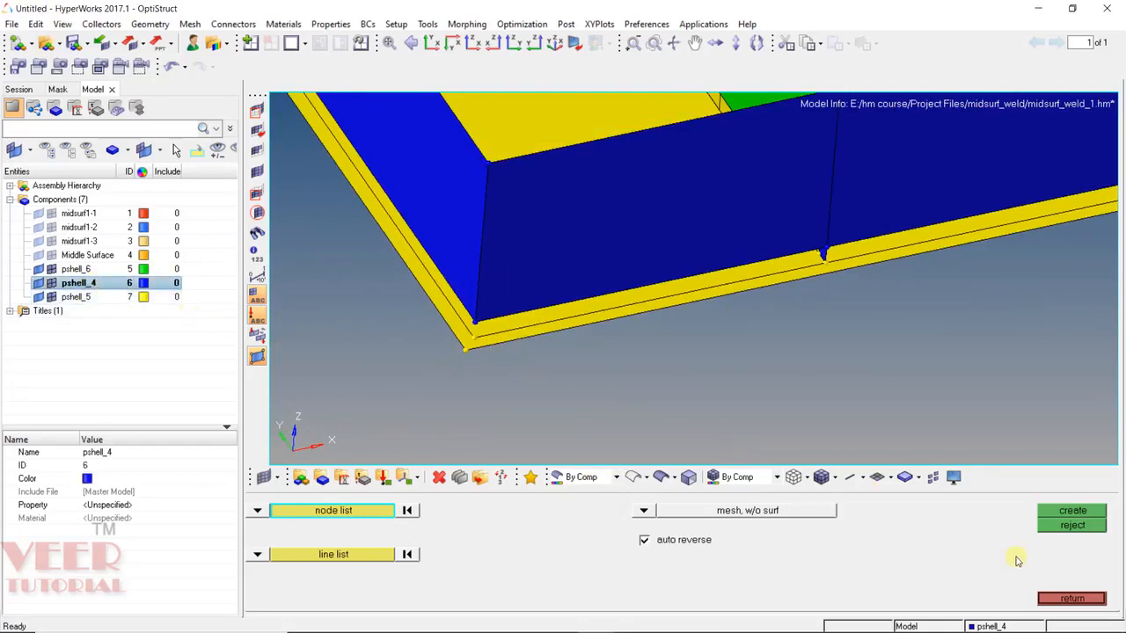
pyautogui.click(592, 478)
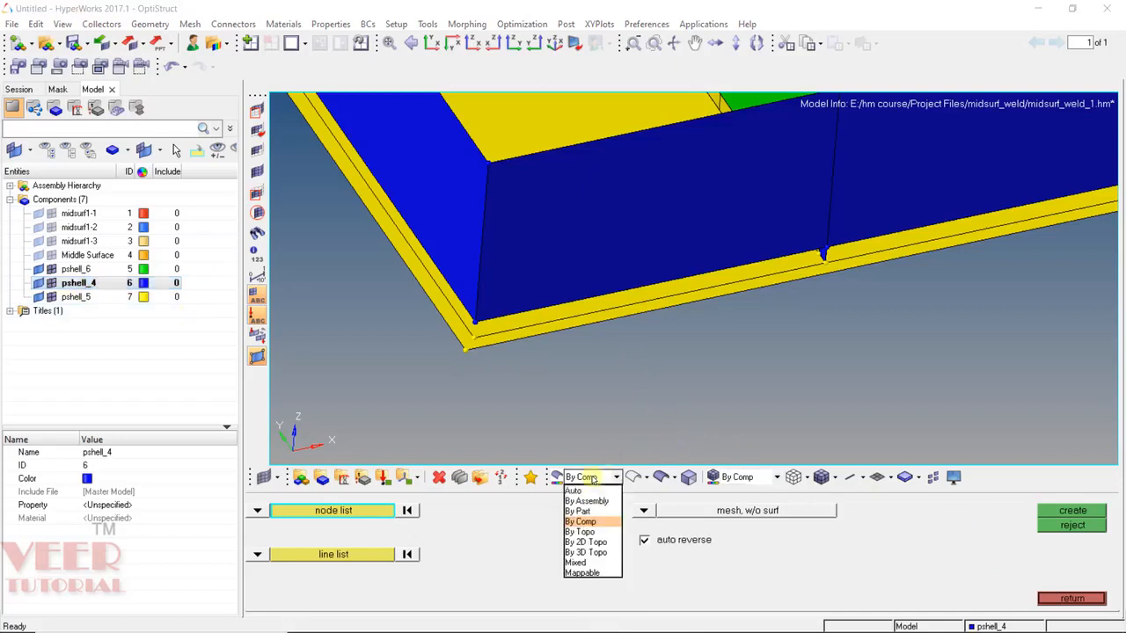
pyautogui.click(580, 532)
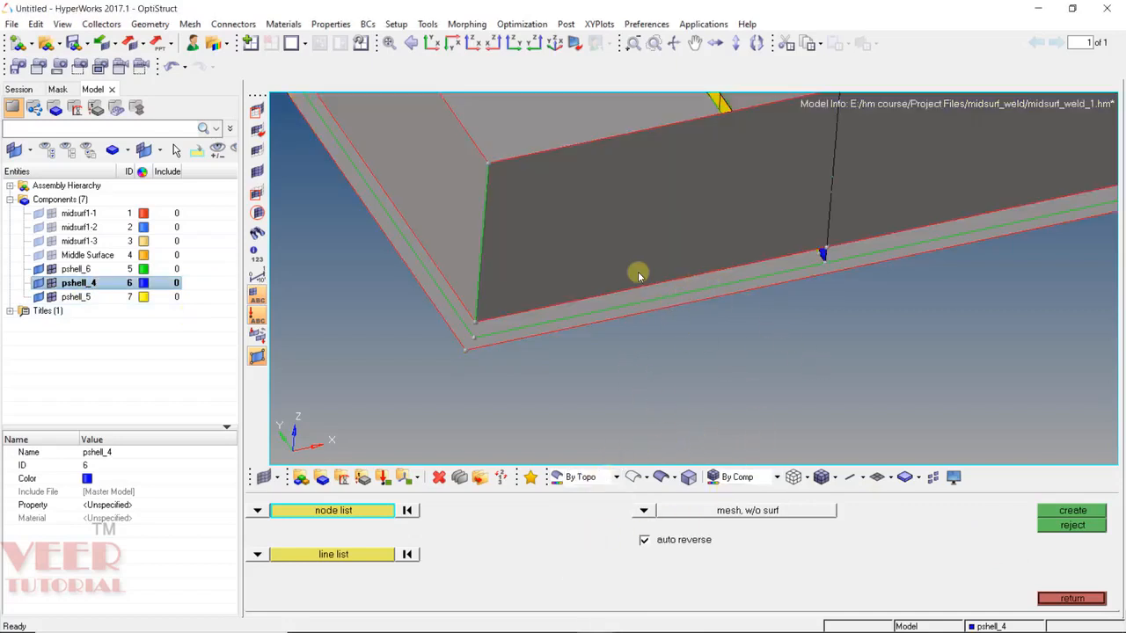
# Step: Switch the first ruled entity to lines and create a ruled mesh between one half of the long side wall's bottom edge and the green base line
pyautogui.scroll(3, 623, 285)
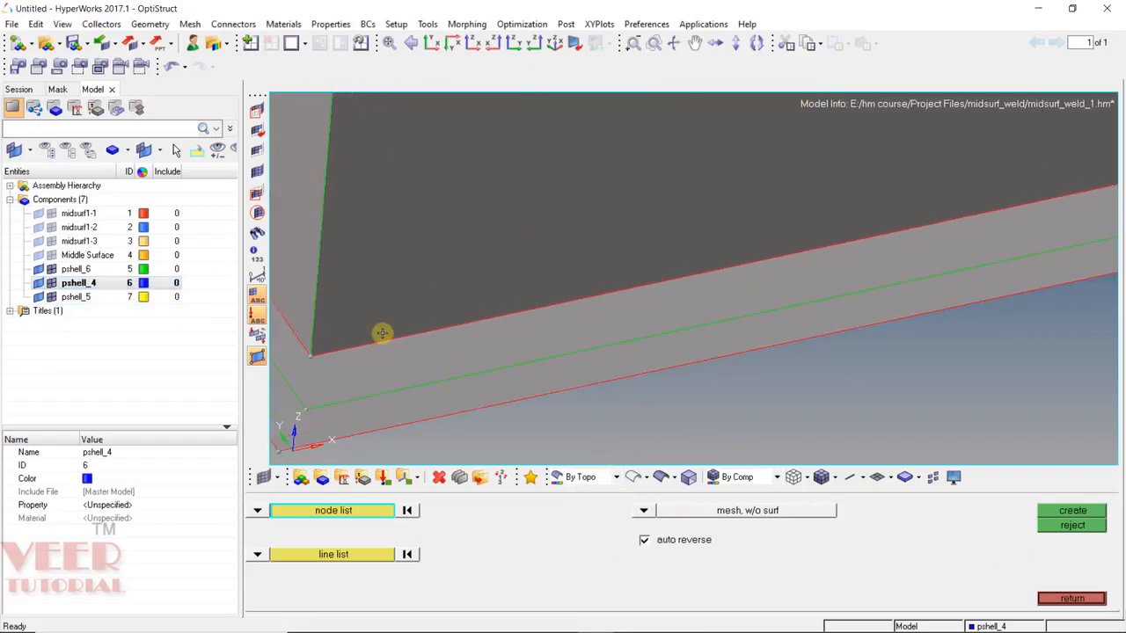
pyautogui.click(257, 512)
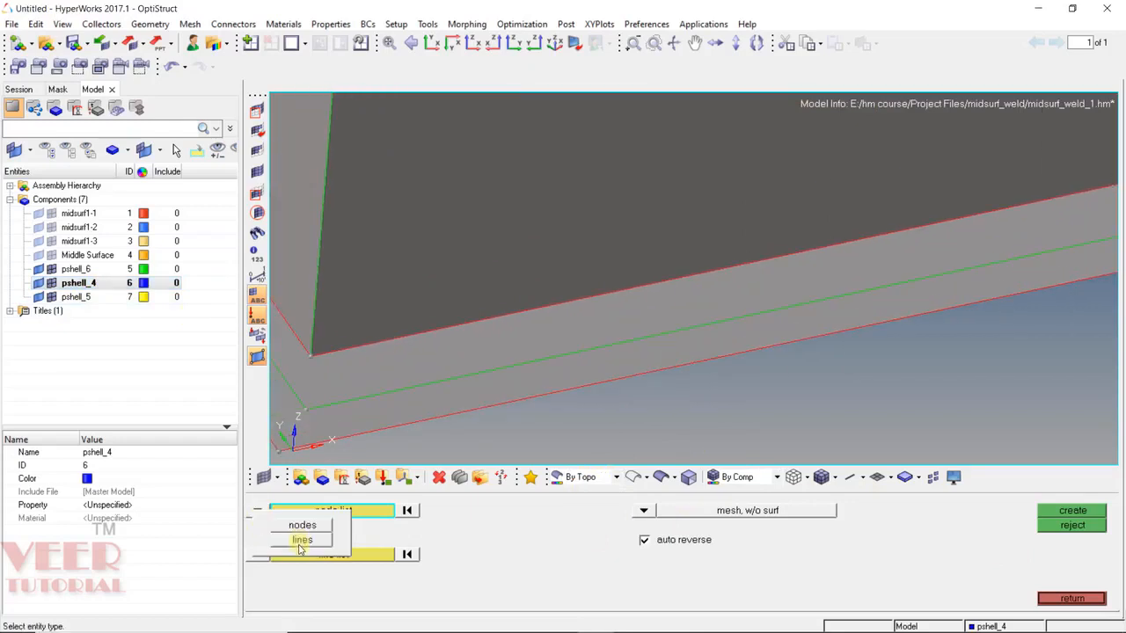
pyautogui.click(302, 537)
pyautogui.click(449, 327)
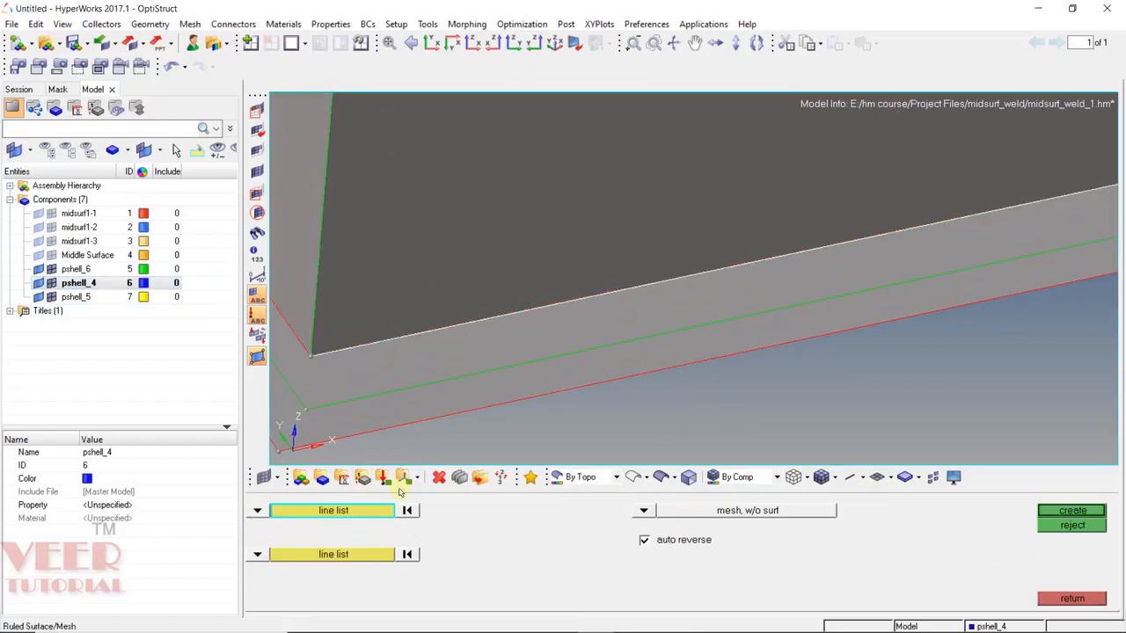
pyautogui.click(349, 554)
pyautogui.click(477, 367)
pyautogui.scroll(-2, 582, 355)
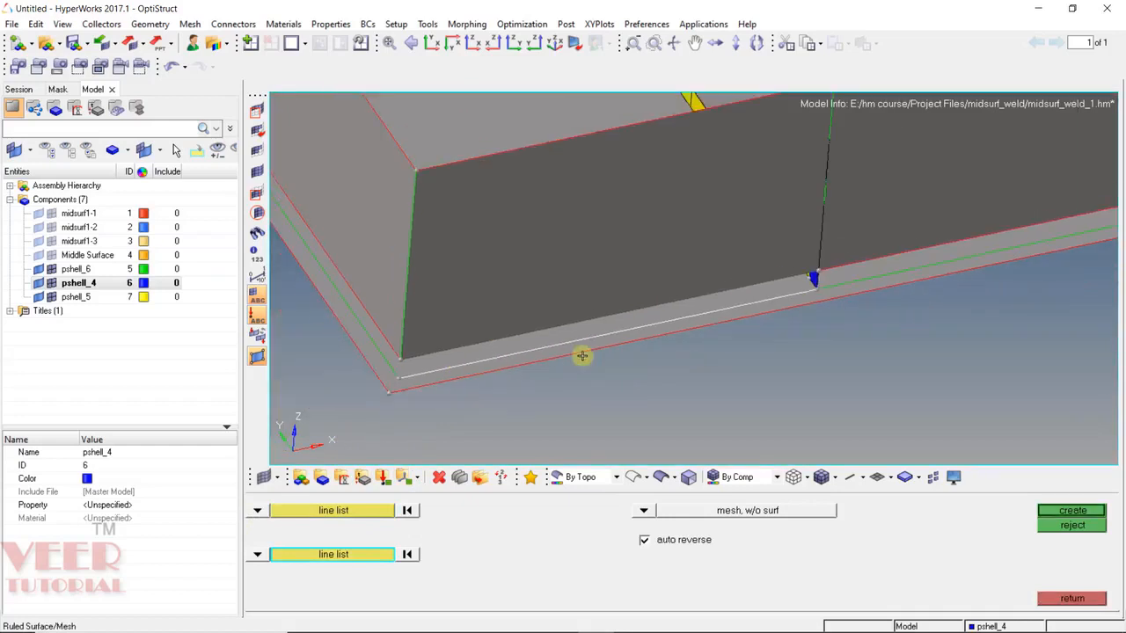
pyautogui.middleClick(584, 354)
# Step: Bridge the other half of the same long side wall to the base plate with a ruled mesh from its bottom edge to the green line
pyautogui.scroll(-5, 610, 347)
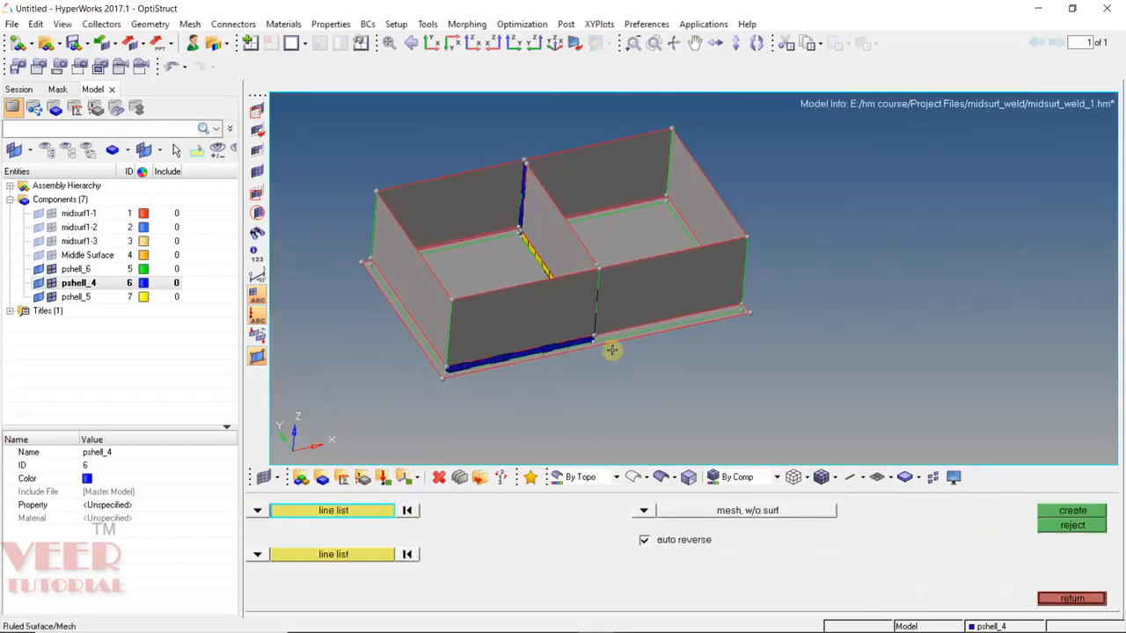
pyautogui.scroll(5, 701, 314)
pyautogui.scroll(2, 691, 311)
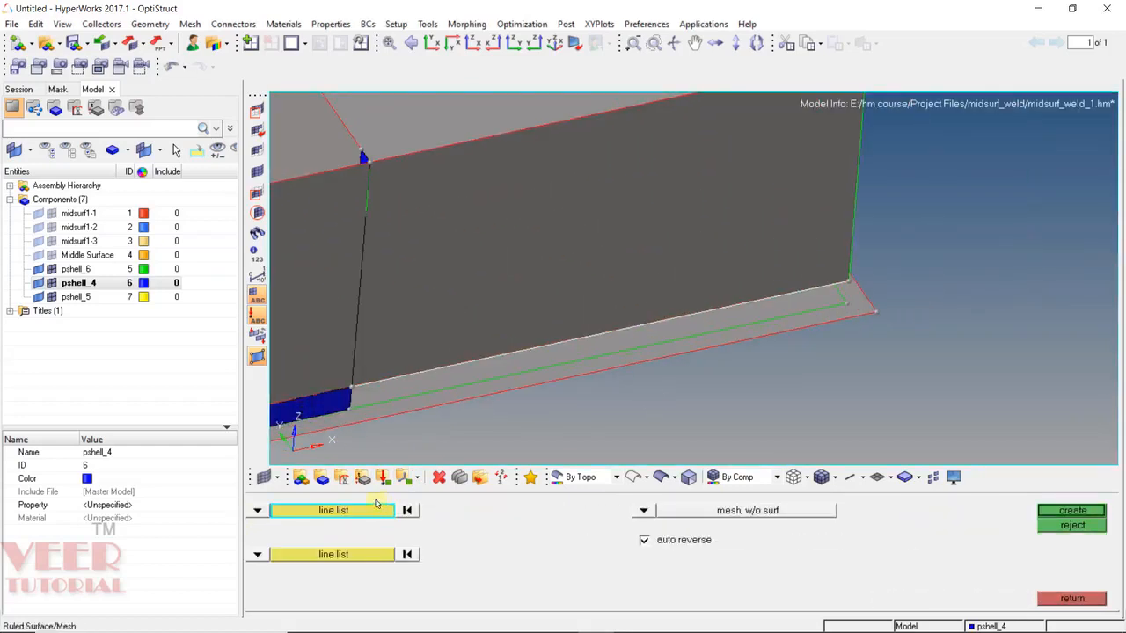
pyautogui.click(333, 555)
pyautogui.click(526, 369)
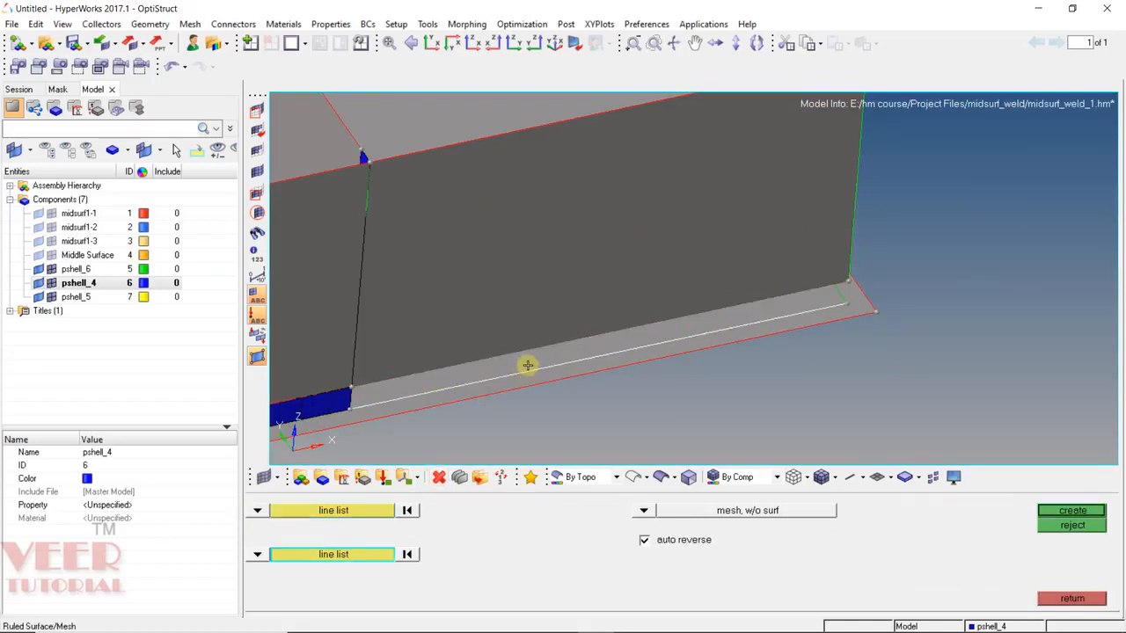
pyautogui.middleClick(527, 366)
pyautogui.middleClick(635, 331)
# Step: Create a ruled weld mesh between the low-X end wall's bottom edge and the matching green line on the base plate
pyautogui.scroll(-6, 798, 302)
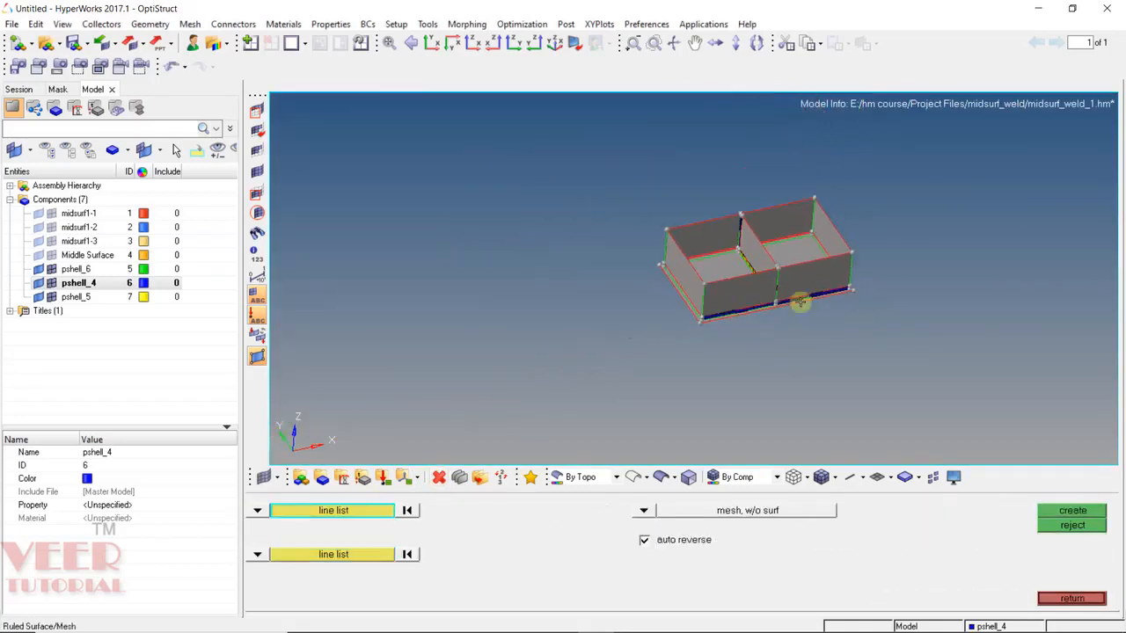
pyautogui.moveTo(689, 366)
pyautogui.keyDown('ctrl'); pyautogui.mouseDown()
pyautogui.moveTo(832, 417)
pyautogui.moveTo(685, 370)
pyautogui.mouseUp(); pyautogui.keyUp('ctrl')
pyautogui.scroll(5, 630, 294)
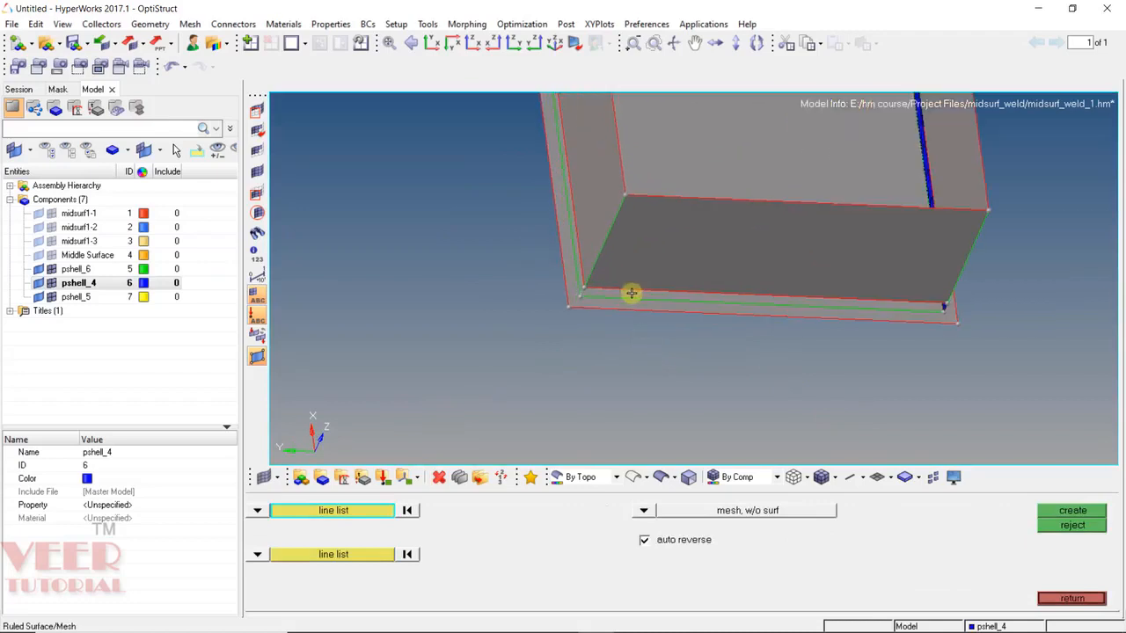
pyautogui.keyDown('ctrl'); pyautogui.moveTo(929, 281); pyautogui.dragTo(701, 349); pyautogui.keyUp('ctrl')
pyautogui.scroll(-3, 701, 349)
pyautogui.scroll(6, 691, 297)
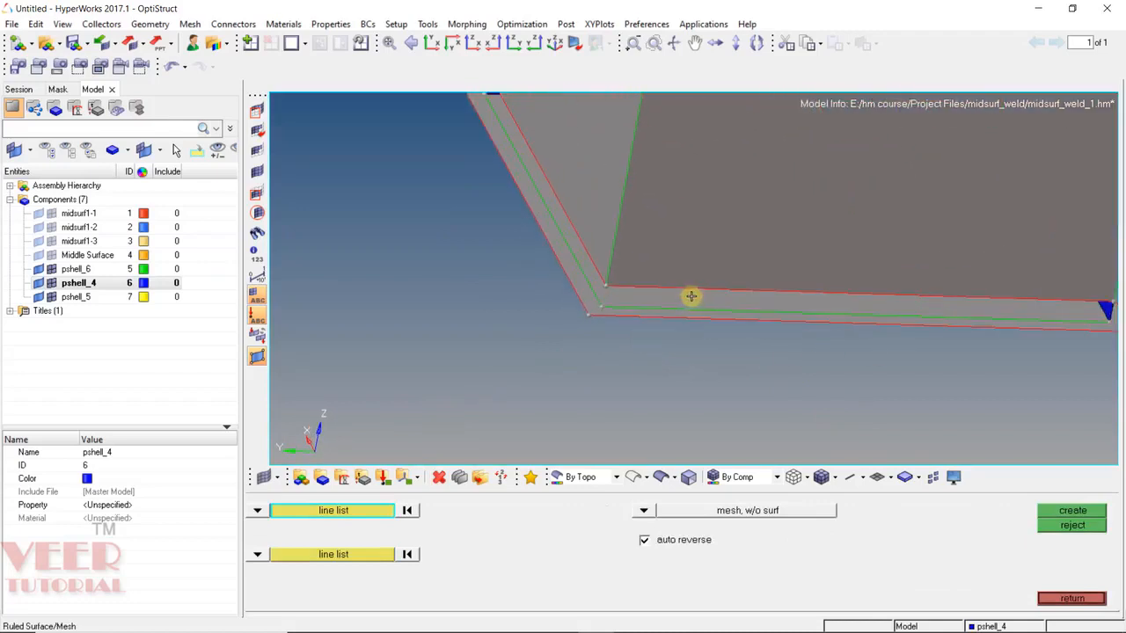
pyautogui.click(692, 281)
pyautogui.click(310, 560)
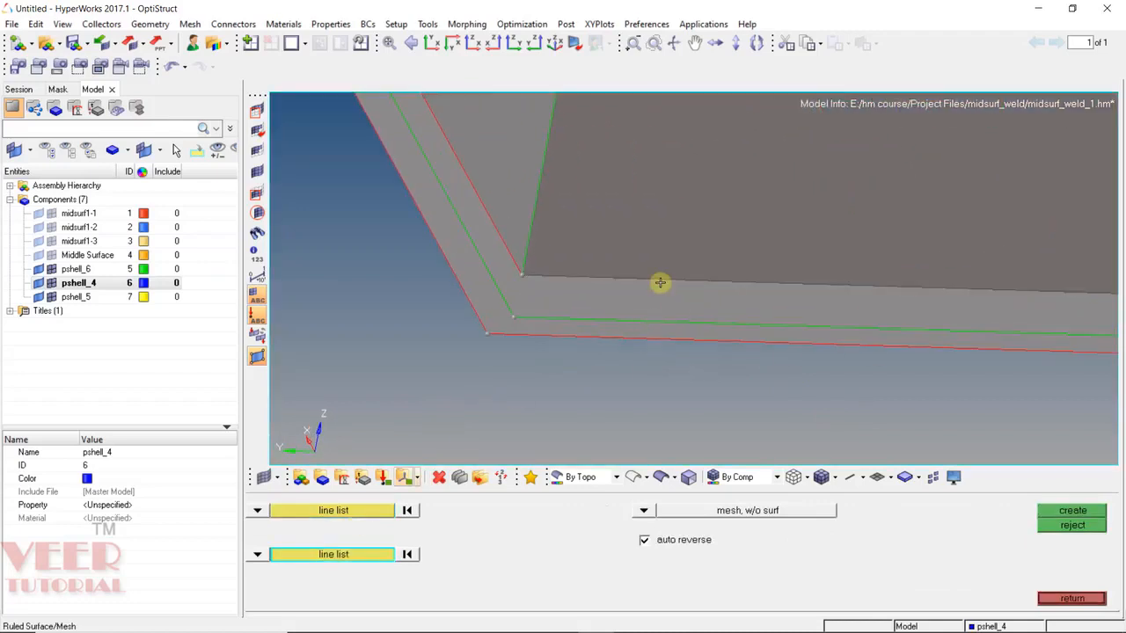
pyautogui.click(656, 317)
pyautogui.middleClick(656, 311)
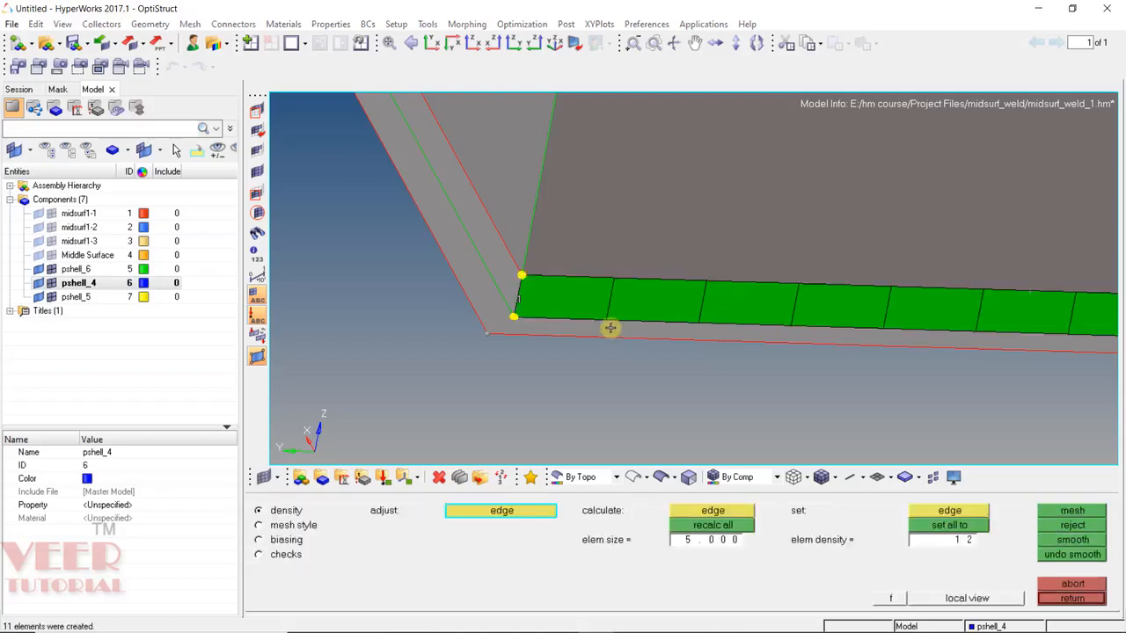
pyautogui.middleClick(611, 330)
# Step: Create a ruled mesh below the opposite long side wall, covering the half between the partition and the already welded end wall
pyautogui.keyDown('ctrl'); pyautogui.moveTo(678, 359); pyautogui.dragTo(692, 385); pyautogui.keyUp('ctrl')
pyautogui.keyDown('ctrl'); pyautogui.scroll(5, 477, 266); pyautogui.keyUp('ctrl')
pyautogui.keyDown('ctrl'); pyautogui.scroll(-5, 794, 322); pyautogui.keyUp('ctrl')
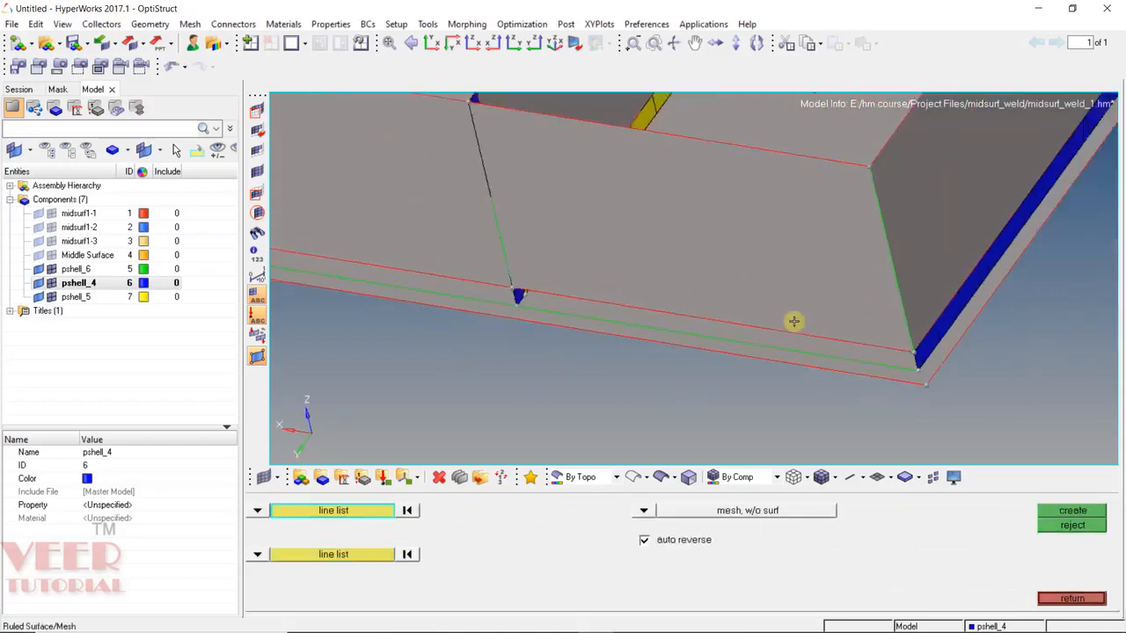
pyautogui.keyDown('ctrl'); pyautogui.scroll(7, 645, 299); pyautogui.keyUp('ctrl')
pyautogui.click(663, 326)
pyautogui.click(359, 554)
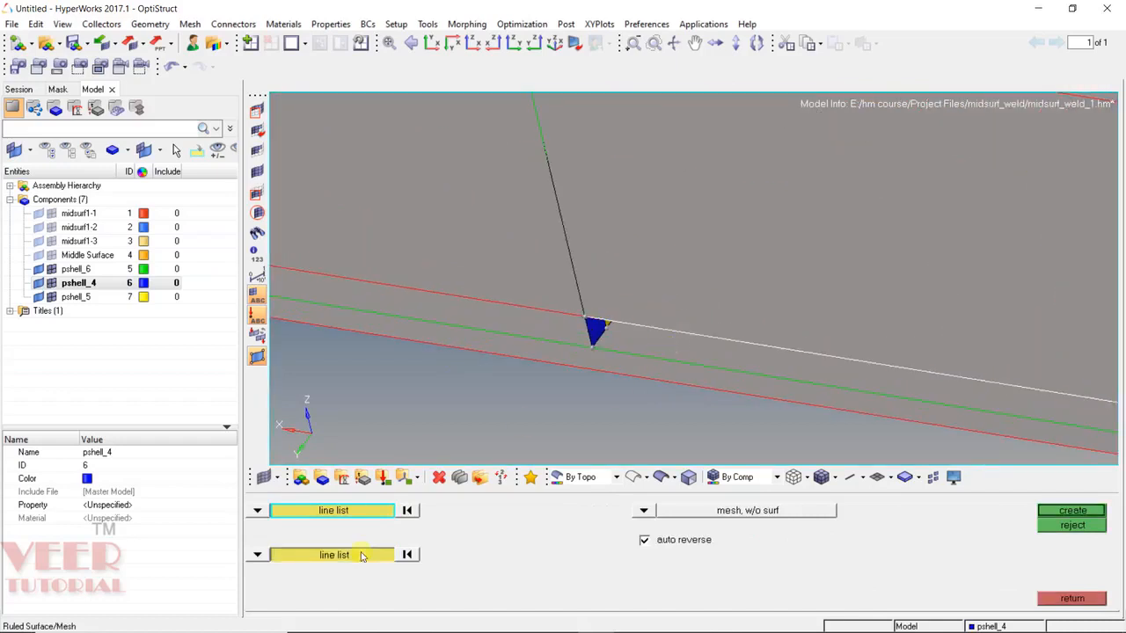
pyautogui.click(726, 369)
pyautogui.middleClick(724, 374)
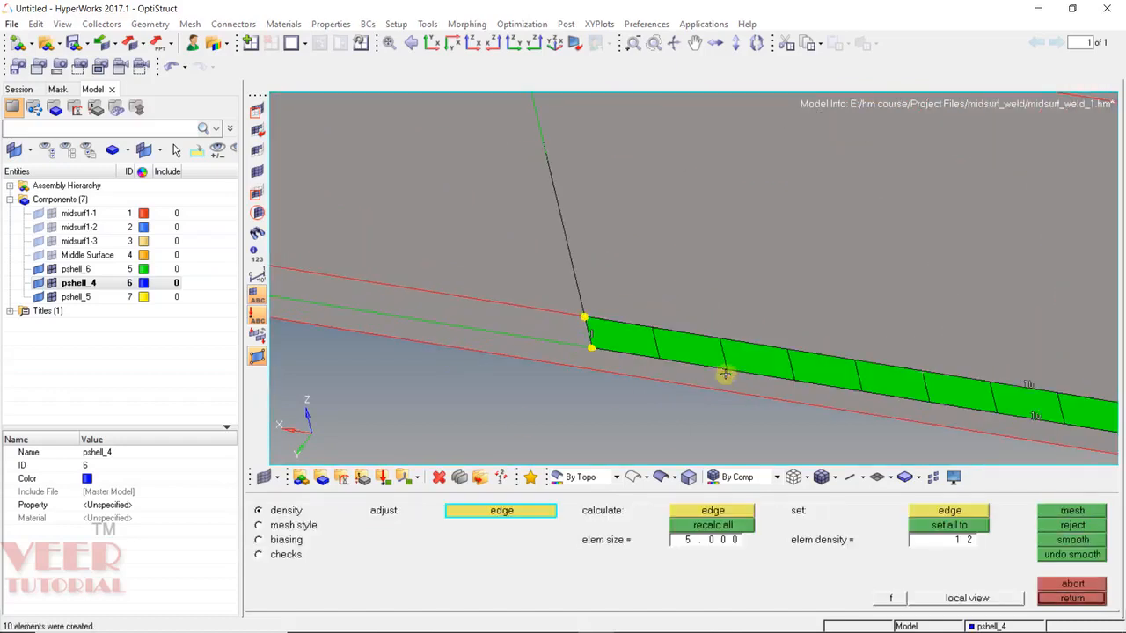
pyautogui.middleClick(774, 342)
# Step: Fill the gap below the remaining half of this long side wall with a ruled mesh to the green base line
pyautogui.click(496, 304)
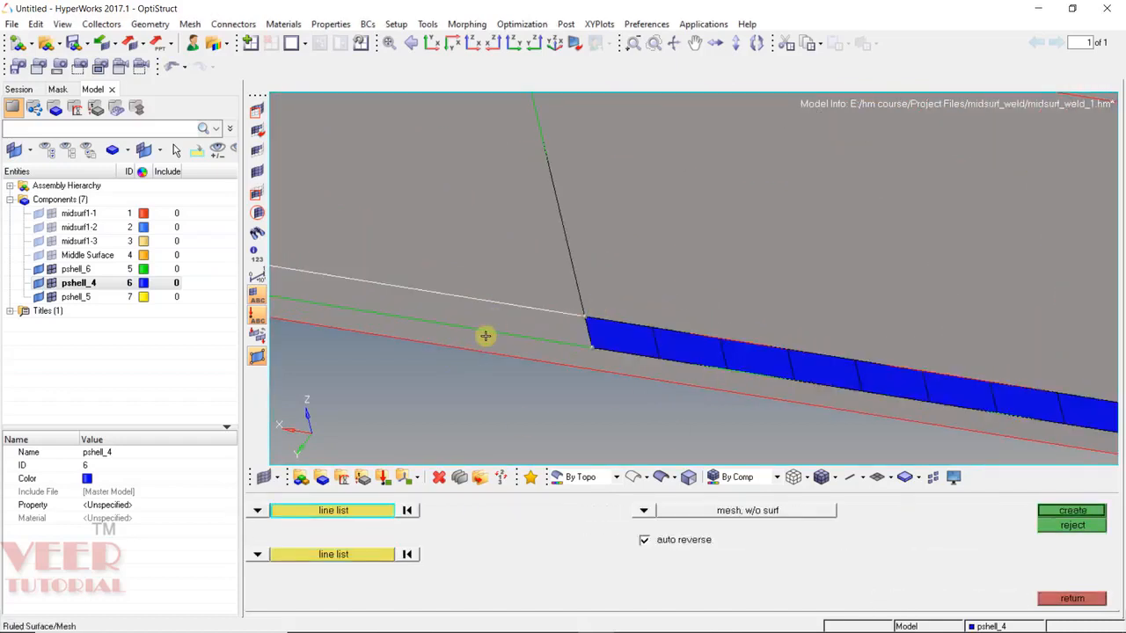
pyautogui.click(361, 551)
pyautogui.click(494, 331)
pyautogui.middleClick(496, 320)
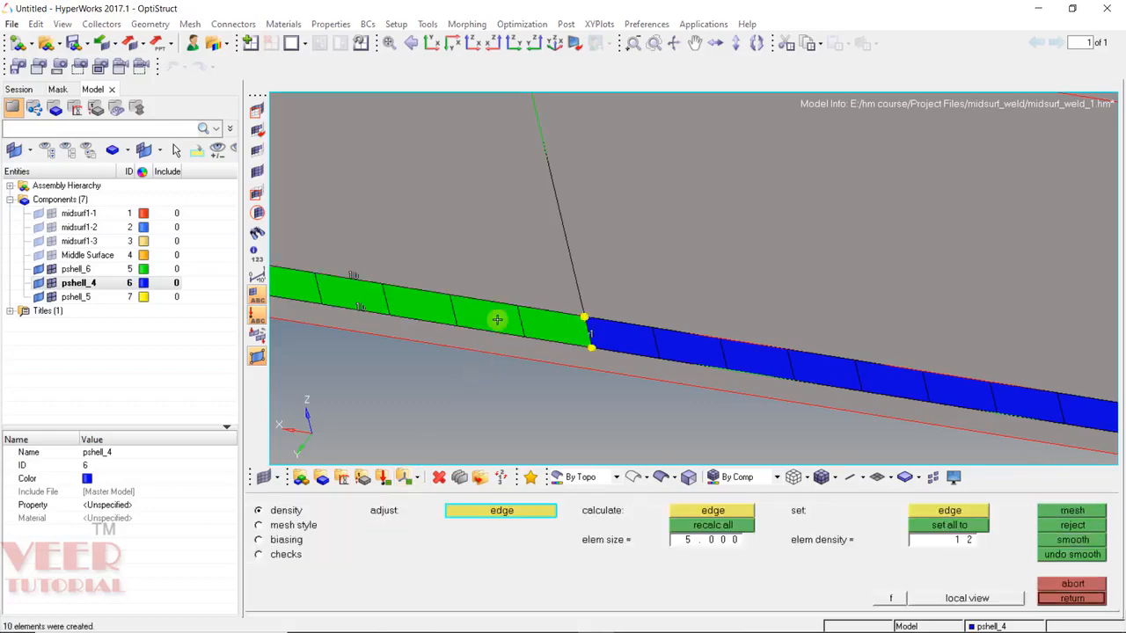
pyautogui.middleClick(497, 319)
# Step: Create a ruled mesh from the last unwelded end wall's bottom edge to the green base plate line
pyautogui.press('f')
pyautogui.keyDown('ctrl'); pyautogui.moveTo(734, 307); pyautogui.dragTo(387, 369); pyautogui.keyUp('ctrl')
pyautogui.scroll(5, 422, 343)
pyautogui.click(605, 249)
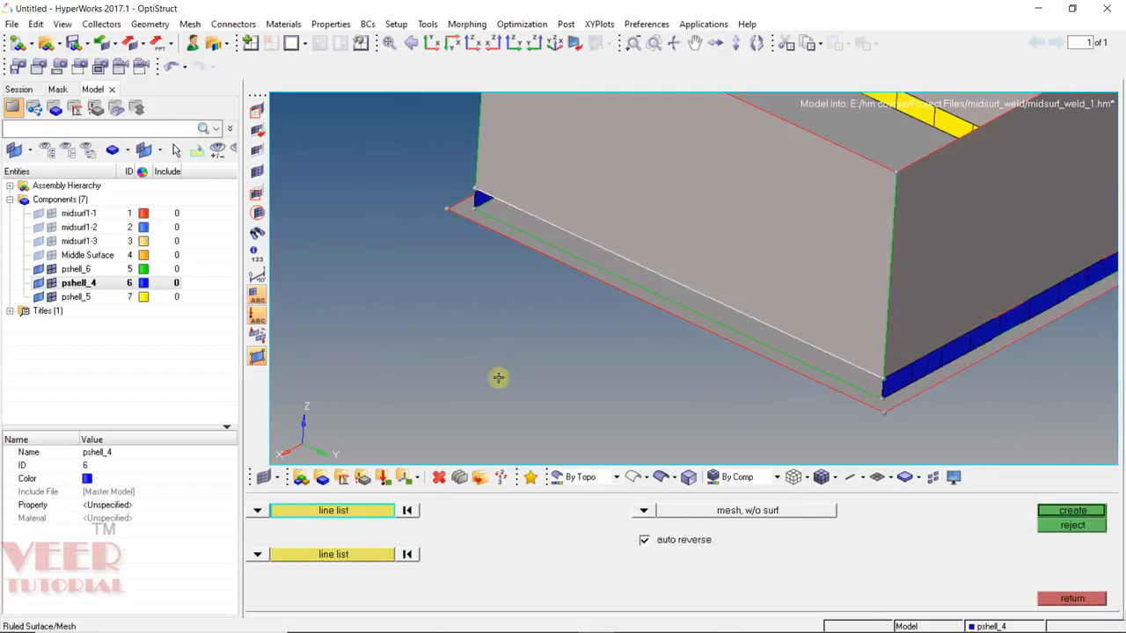
pyautogui.click(342, 555)
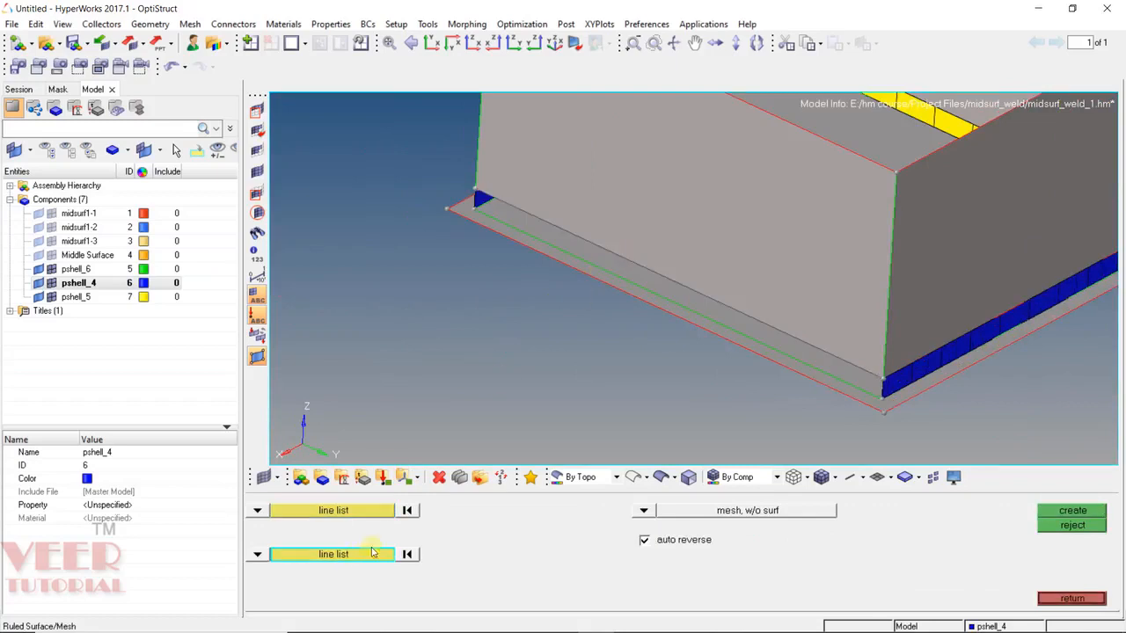
pyautogui.click(732, 326)
pyautogui.click(1064, 511)
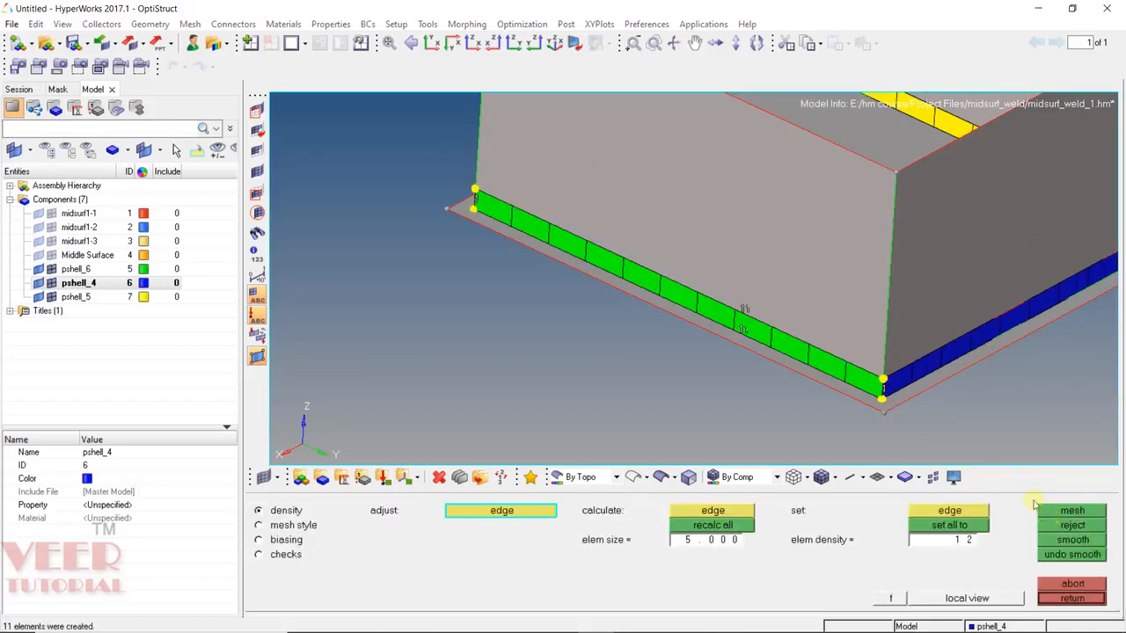
pyautogui.press('Escape')
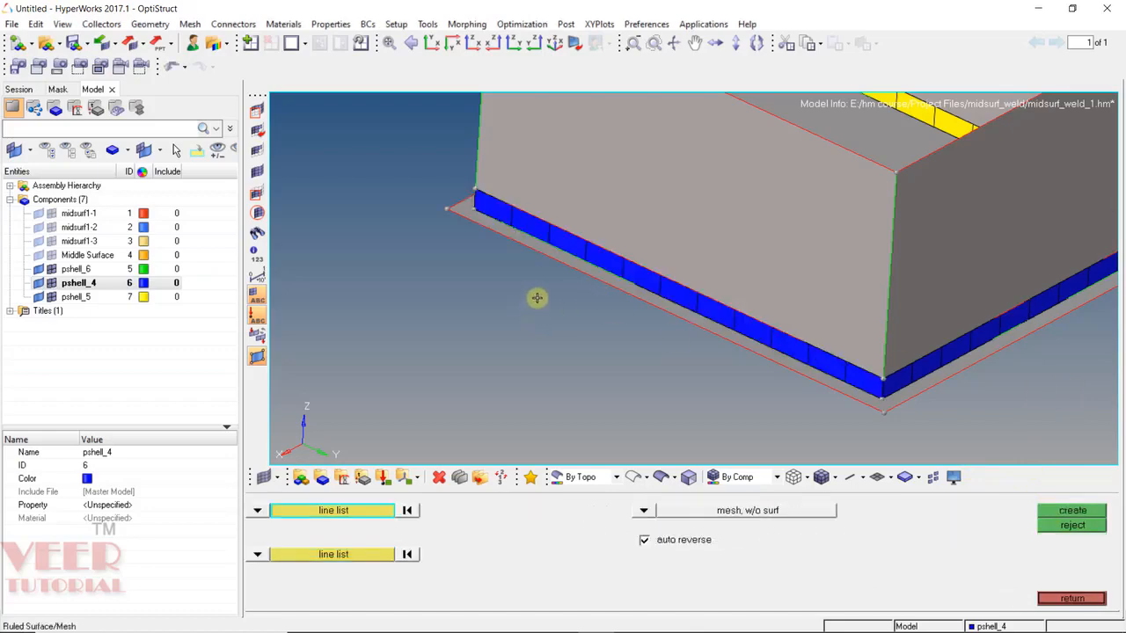
# Step: Automesh the high-X end wall surface above its weld strip with mixed elements at size 5
pyautogui.keyDown('ctrl'); pyautogui.moveTo(536, 298); pyautogui.dragTo(699, 246); pyautogui.keyUp('ctrl')
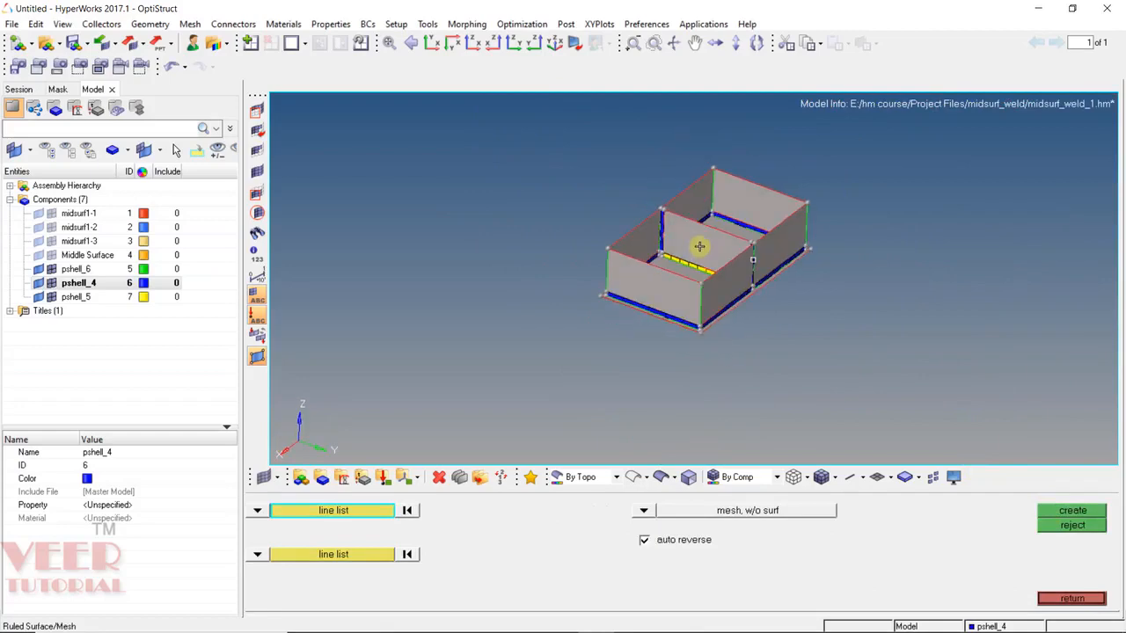
pyautogui.keyDown('ctrl'); pyautogui.scroll(5, 782, 234); pyautogui.keyUp('ctrl')
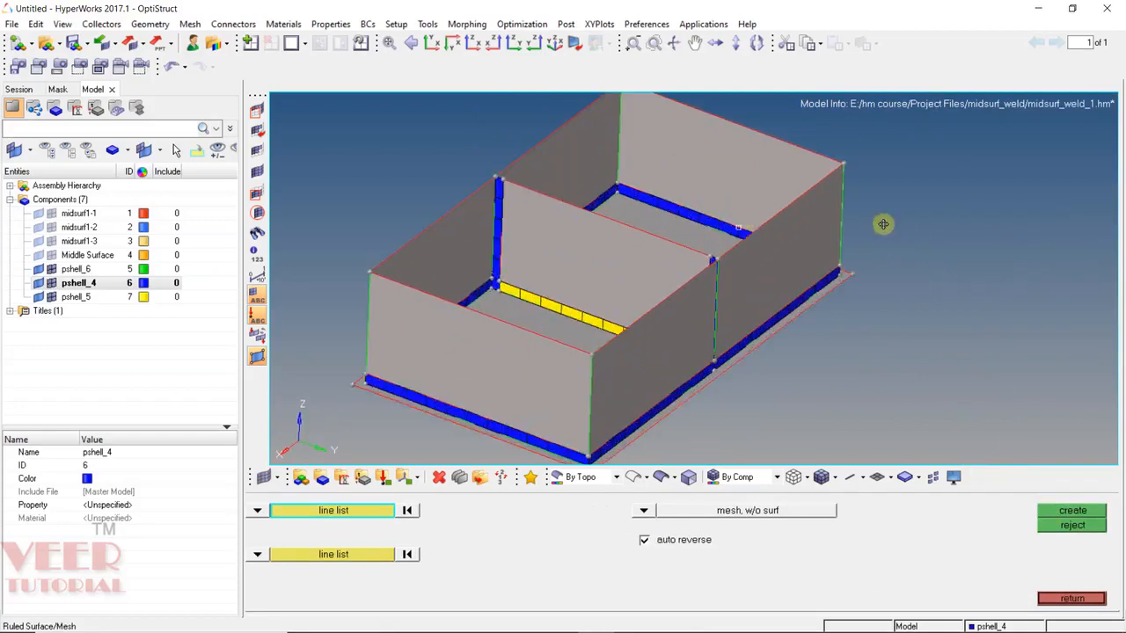
pyautogui.keyDown('ctrl'); pyautogui.moveTo(883, 224); pyautogui.dragTo(831, 208); pyautogui.keyUp('ctrl')
pyautogui.keyDown('ctrl'); pyautogui.moveTo(641, 230); pyautogui.dragTo(748, 221); pyautogui.keyUp('ctrl')
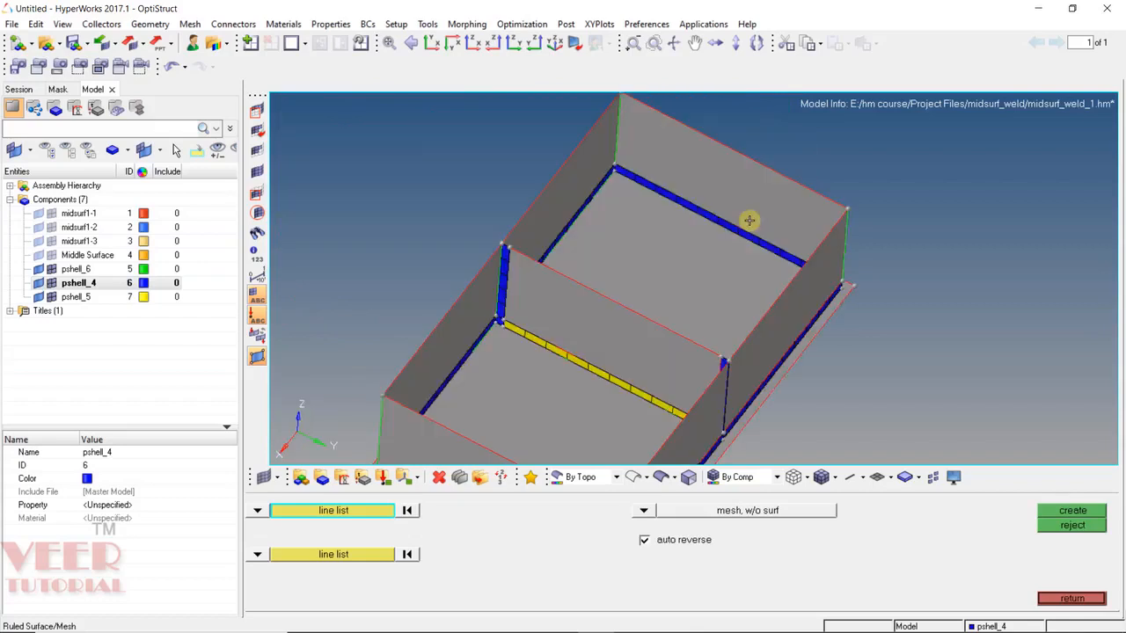
pyautogui.press('F12')
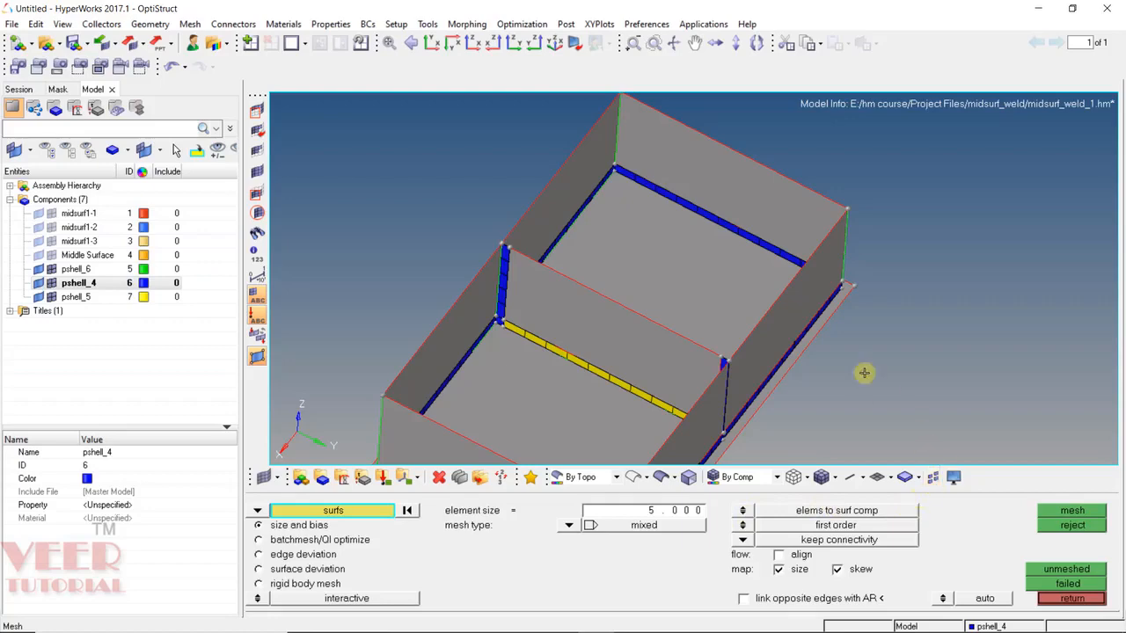
pyautogui.keyDown('ctrl'); pyautogui.moveTo(877, 334); pyautogui.dragTo(793, 340); pyautogui.keyUp('ctrl')
pyautogui.keyDown('ctrl'); pyautogui.moveTo(678, 390); pyautogui.dragTo(615, 389); pyautogui.keyUp('ctrl')
pyautogui.scroll(-2, 563, 337)
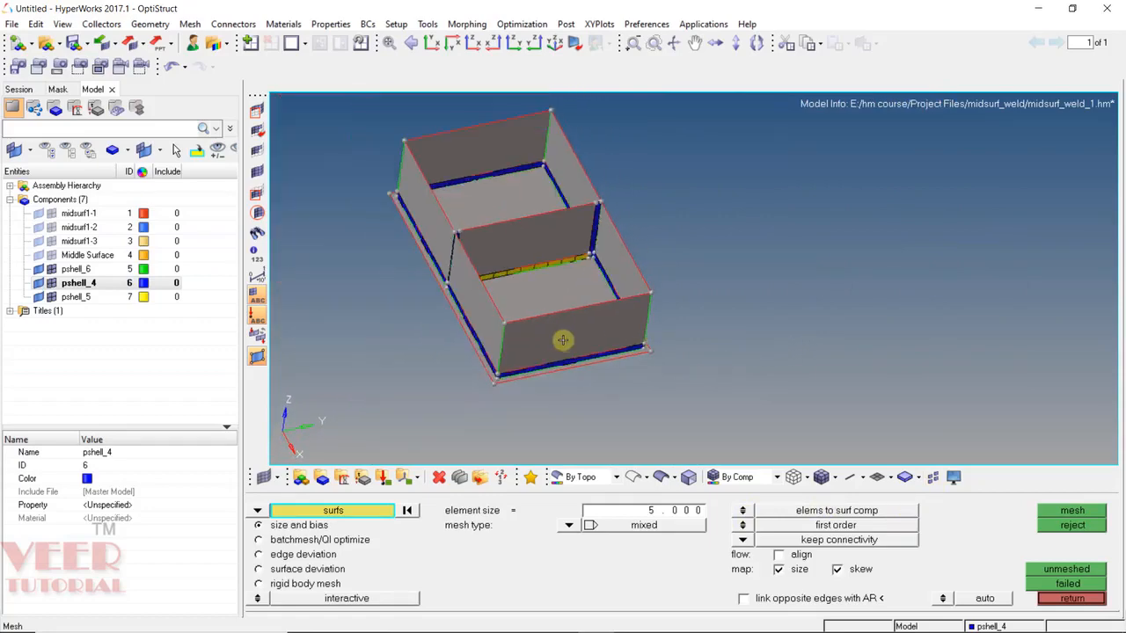
pyautogui.scroll(4, 546, 332)
pyautogui.click(554, 322)
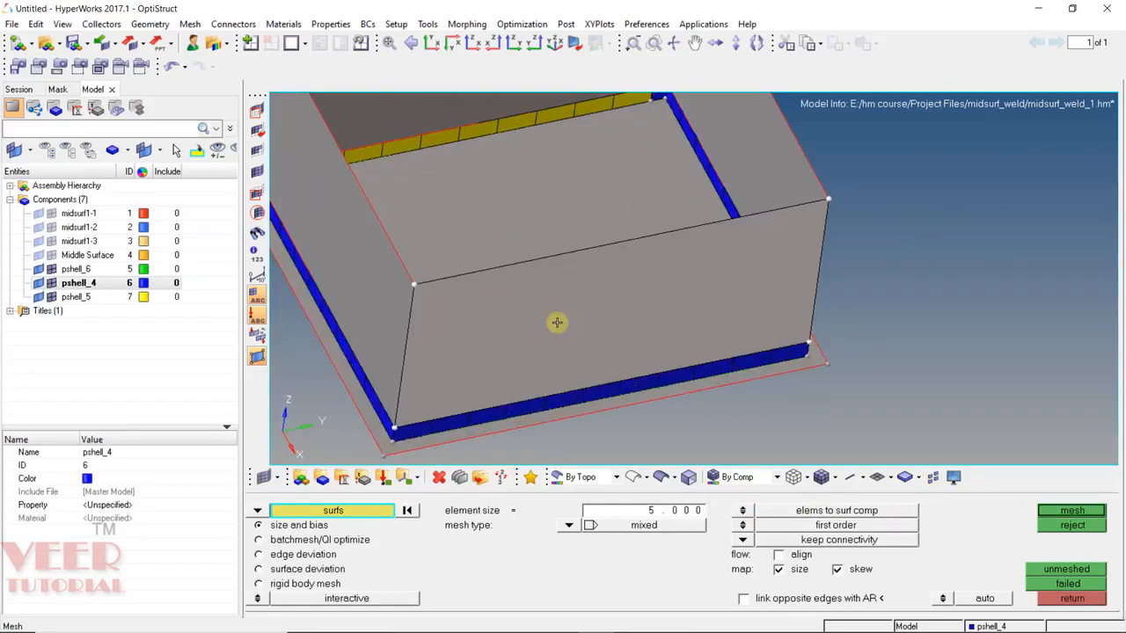
pyautogui.middleClick(651, 326)
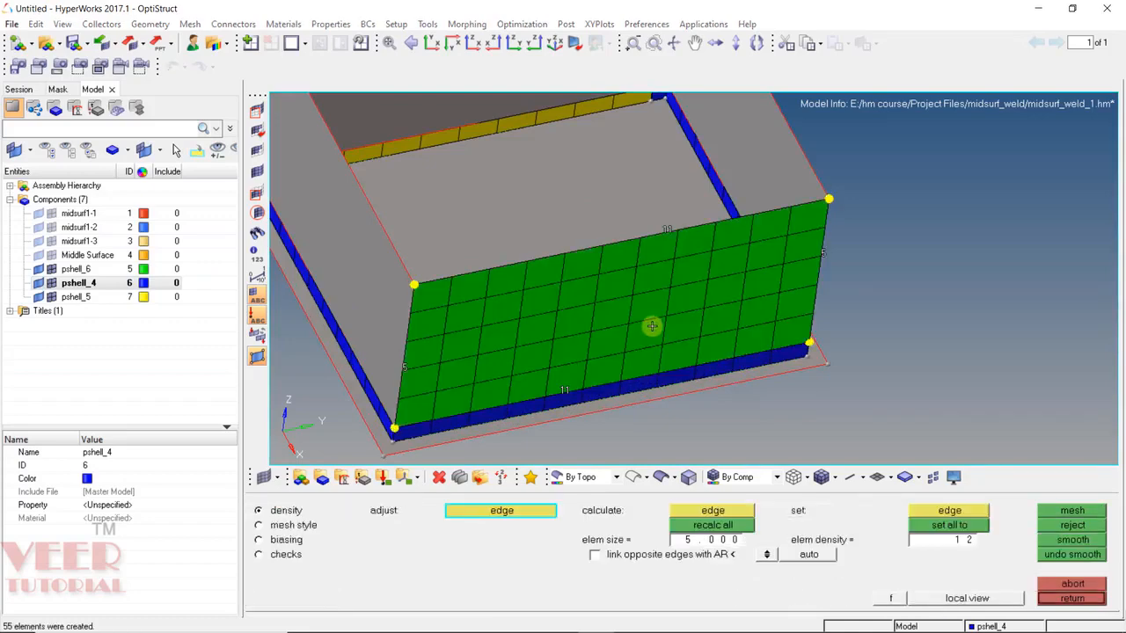
pyautogui.middleClick(900, 242)
# Step: Mesh both halves of the adjoining long side wall on the low-Y side with size 5 mixed elements
pyautogui.scroll(-4, 893, 277)
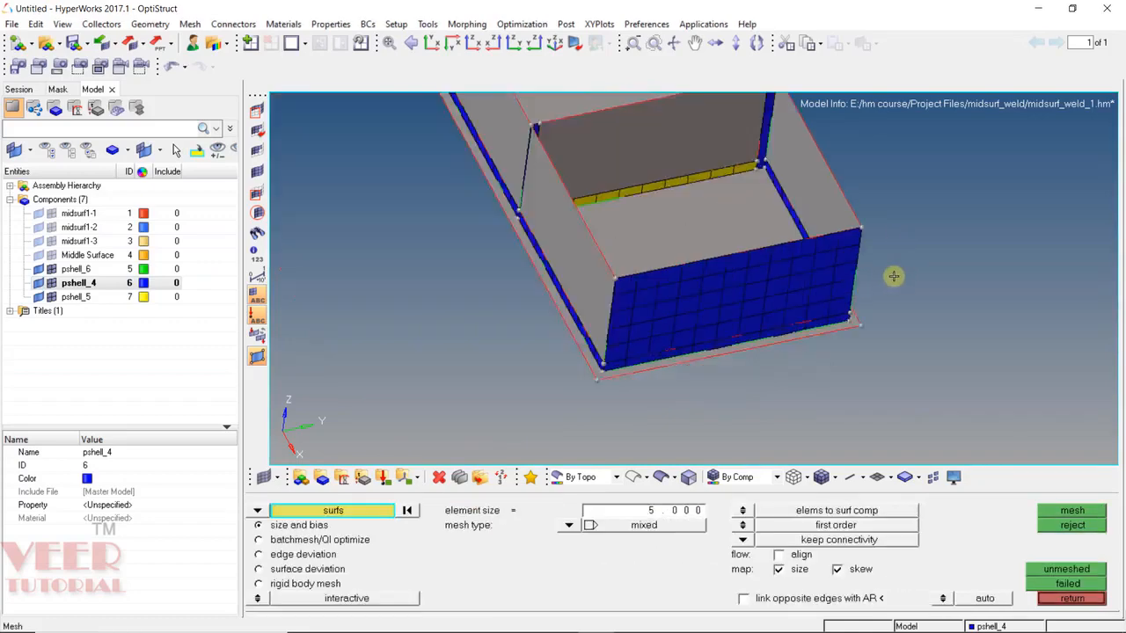
pyautogui.keyDown('ctrl'); pyautogui.moveTo(545, 361); pyautogui.dragTo(521, 317); pyautogui.keyUp('ctrl')
pyautogui.click(520, 317)
pyautogui.click(716, 306)
pyautogui.middleClick(744, 317)
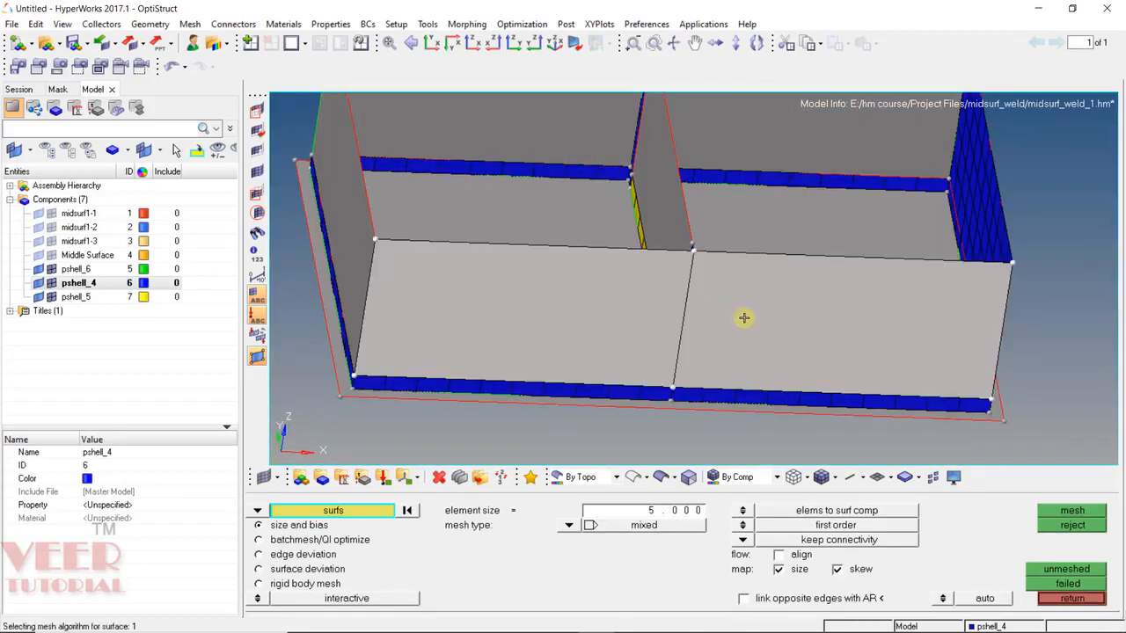
pyautogui.middleClick(721, 310)
# Step: Check the node alignment between the partition's vertical weld strip and the meshed low-Y long side wall
pyautogui.scroll(-3, 621, 308)
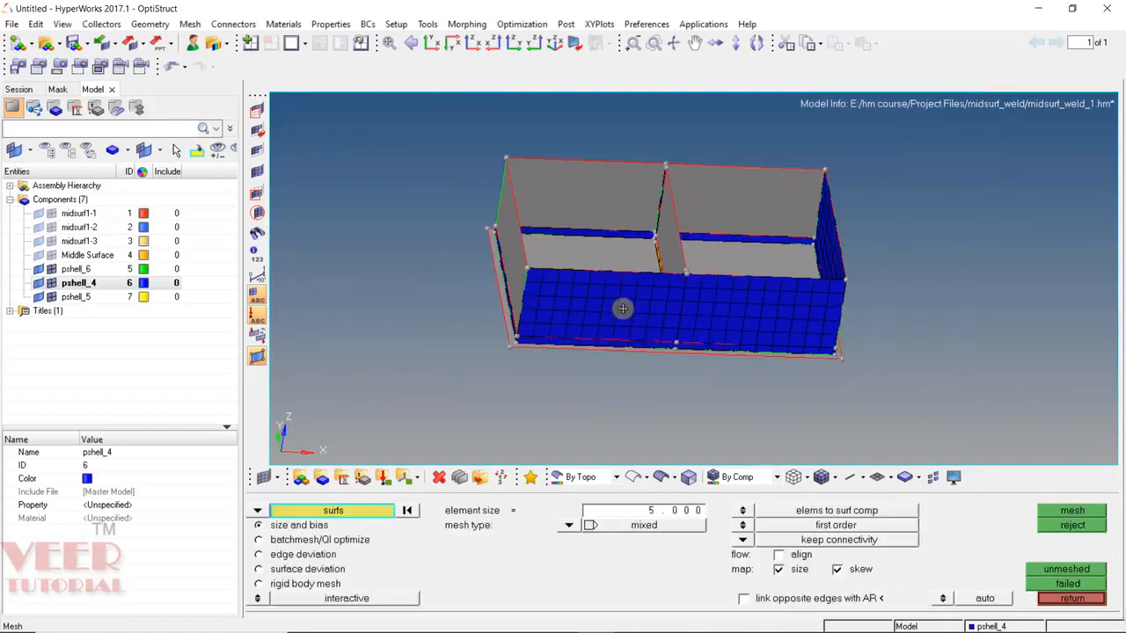
pyautogui.keyDown('ctrl'); pyautogui.moveTo(621, 309); pyautogui.dragTo(451, 298); pyautogui.keyUp('ctrl')
pyautogui.scroll(3, 553, 352)
pyautogui.scroll(-3, 450, 298)
pyautogui.keyDown('ctrl'); pyautogui.moveTo(379, 201); pyautogui.dragTo(518, 330); pyautogui.keyUp('ctrl')
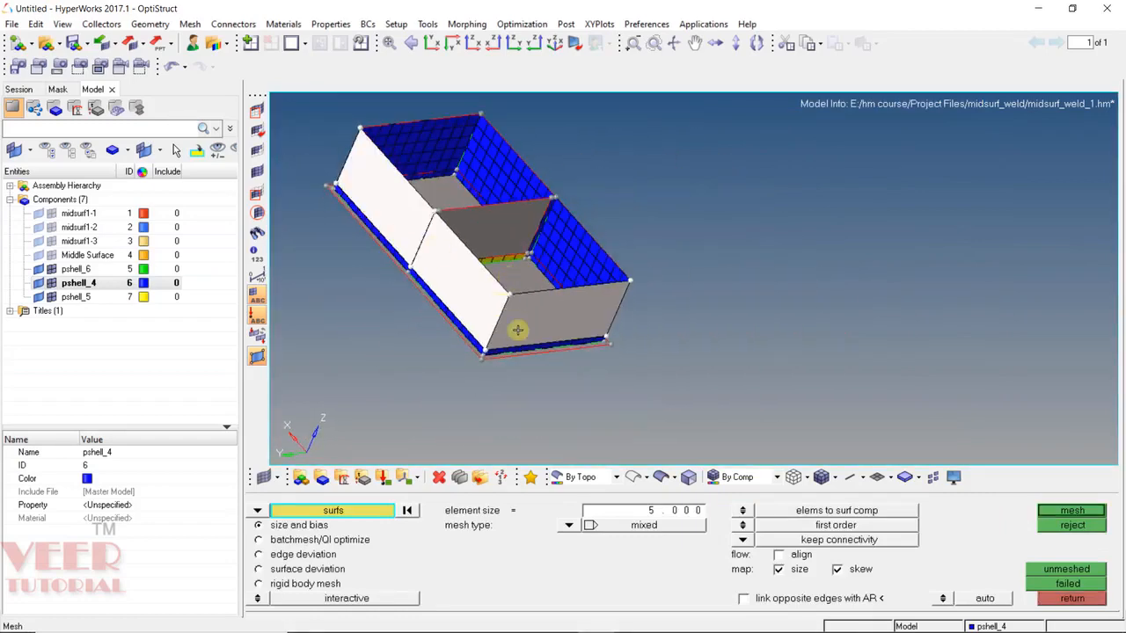
pyautogui.keyDown('ctrl'); pyautogui.moveTo(533, 238); pyautogui.dragTo(653, 247); pyautogui.keyUp('ctrl')
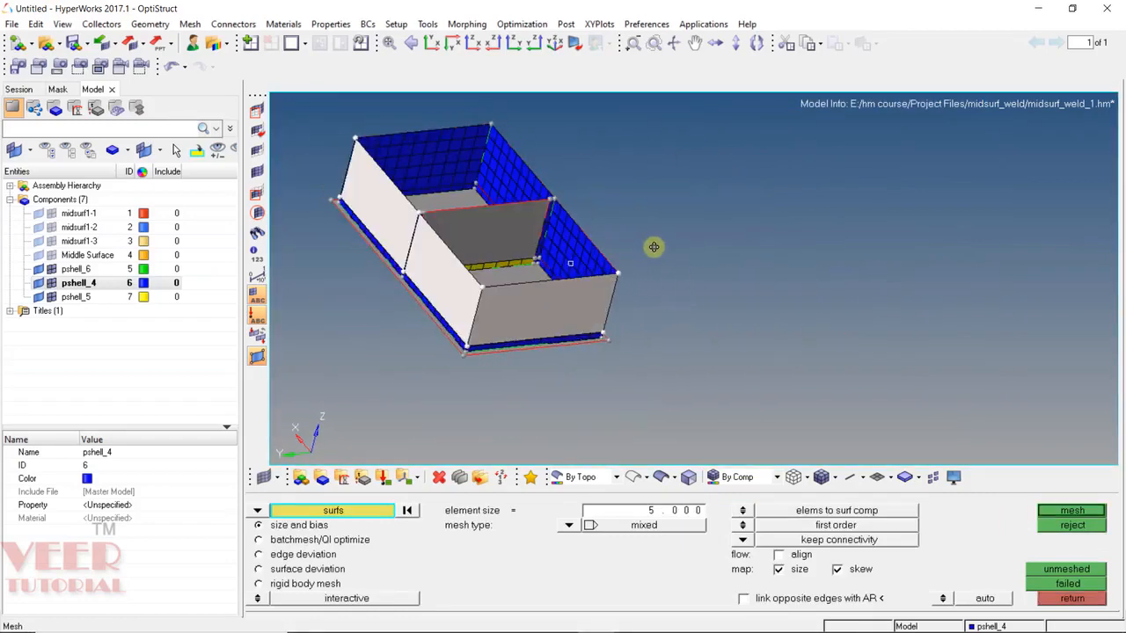
pyautogui.scroll(10, 562, 183)
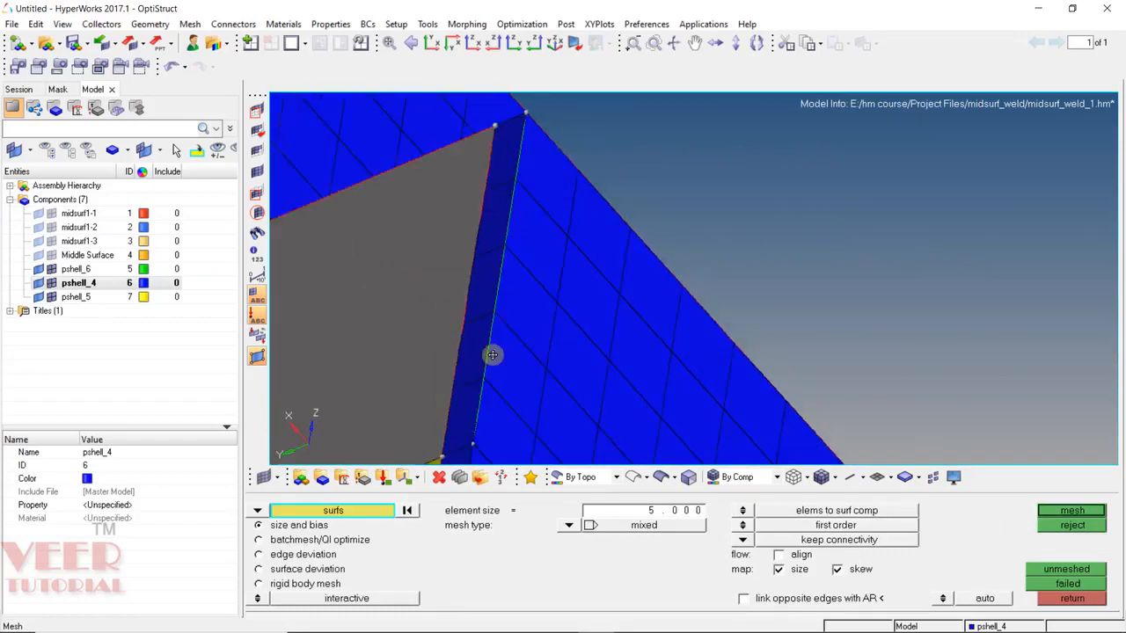
pyautogui.keyDown('ctrl'); pyautogui.moveTo(499, 339); pyautogui.dragTo(510, 173); pyautogui.keyUp('ctrl')
pyautogui.scroll(2, 510, 158)
pyautogui.scroll(-3, 561, 151)
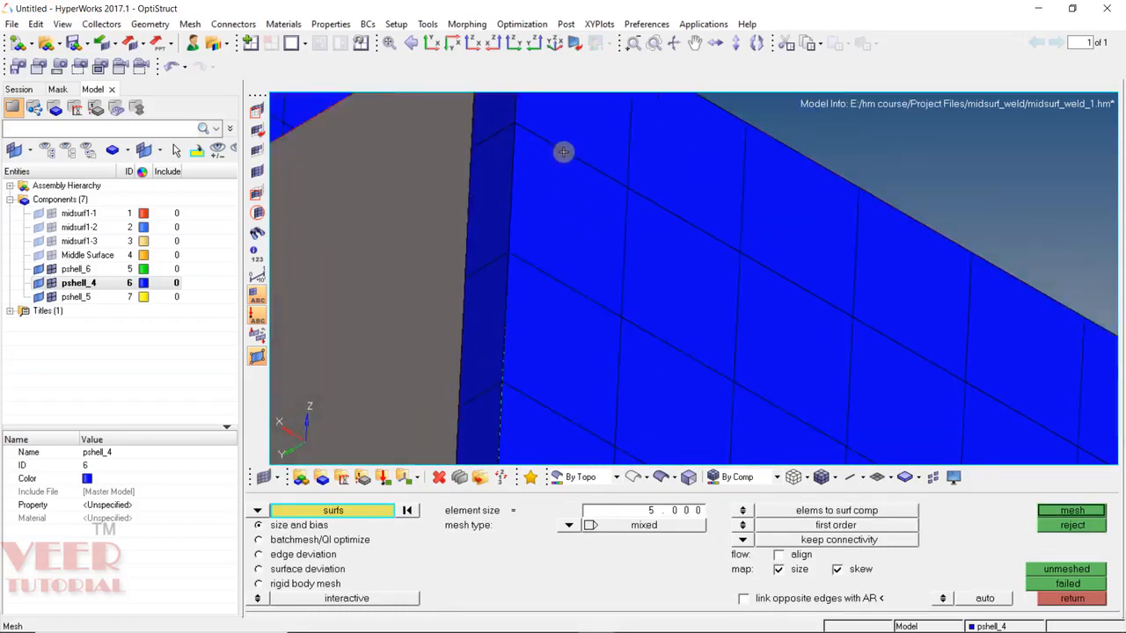
pyautogui.keyDown('ctrl'); pyautogui.moveTo(648, 184); pyautogui.dragTo(495, 216); pyautogui.keyUp('ctrl')
pyautogui.scroll(-4, 721, 255)
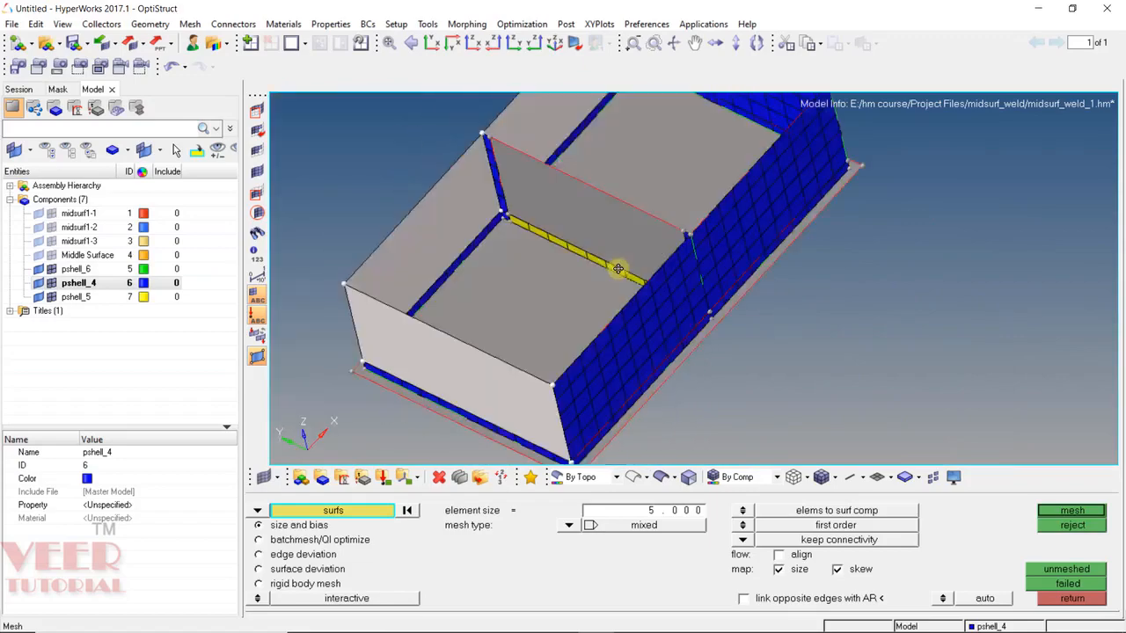
pyautogui.scroll(3, 514, 152)
pyautogui.keyDown('ctrl'); pyautogui.moveTo(495, 153); pyautogui.dragTo(539, 147); pyautogui.keyUp('ctrl')
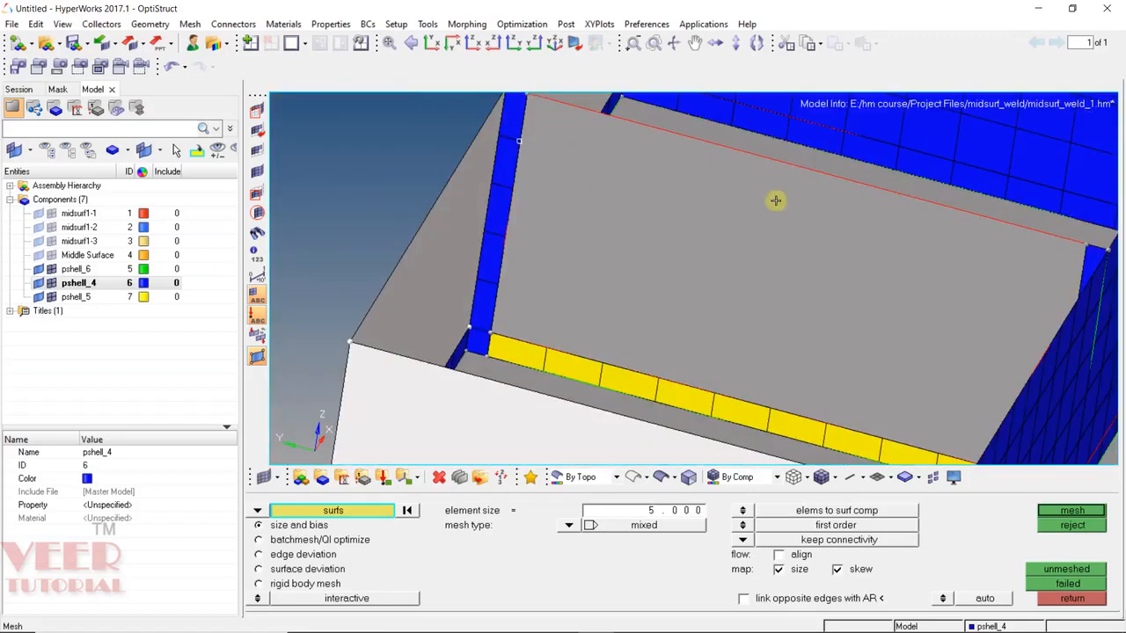
# Step: Automesh both halves of the high-Y long side wall and the low-X end wall with size 5 mixed elements
pyautogui.keyDown('ctrl'); pyautogui.moveTo(777, 200); pyautogui.dragTo(528, 216); pyautogui.keyUp('ctrl')
pyautogui.scroll(-4, 672, 251)
pyautogui.scroll(3, 608, 202)
pyautogui.scroll(1, 632, 213)
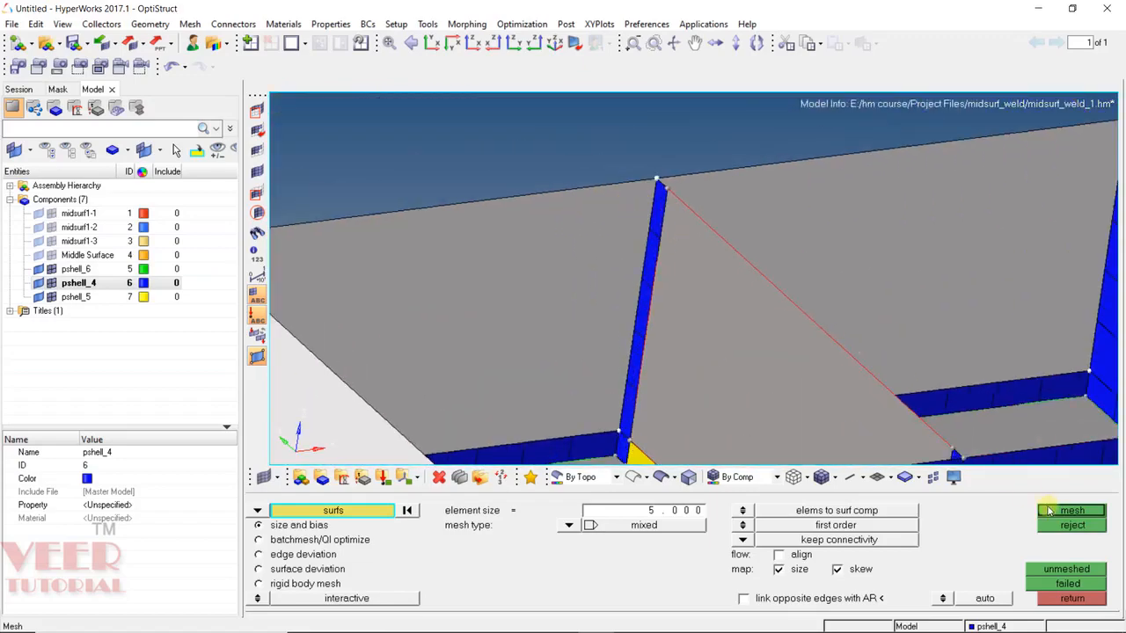
pyautogui.click(1072, 511)
pyautogui.scroll(2, 651, 233)
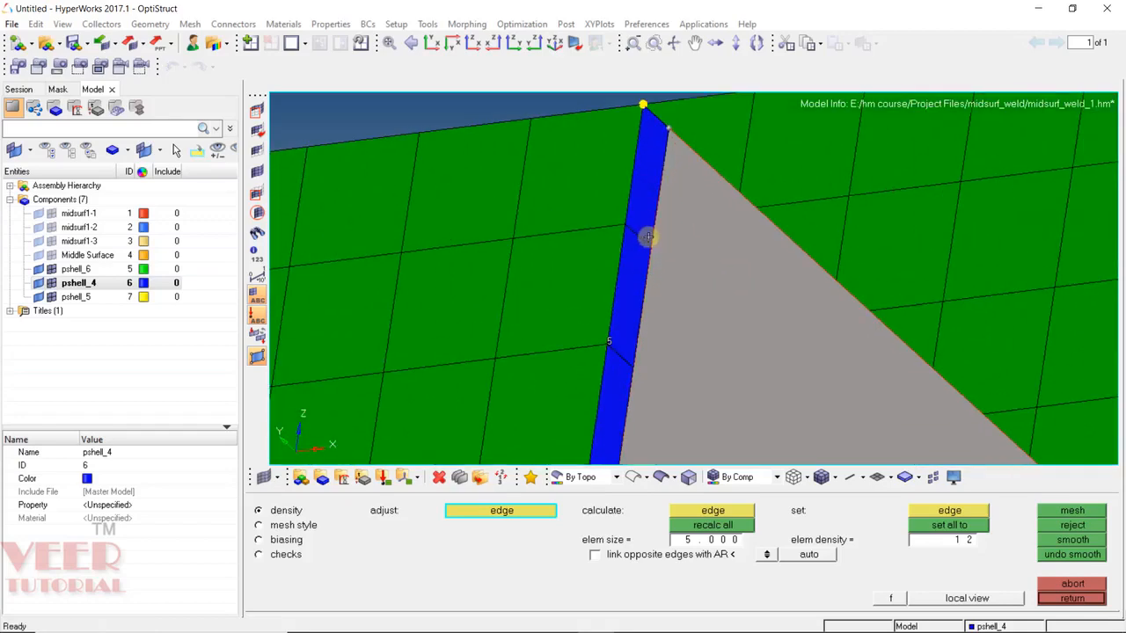
pyautogui.keyDown('ctrl'); pyautogui.moveTo(646, 234); pyautogui.dragTo(656, 325); pyautogui.keyUp('ctrl')
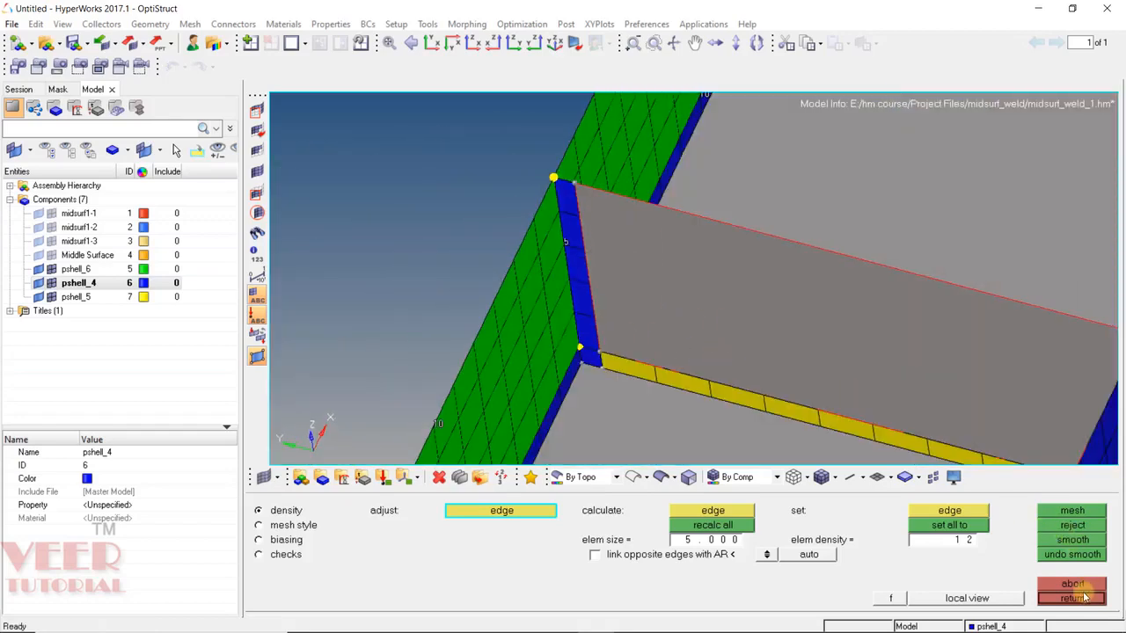
pyautogui.click(1081, 598)
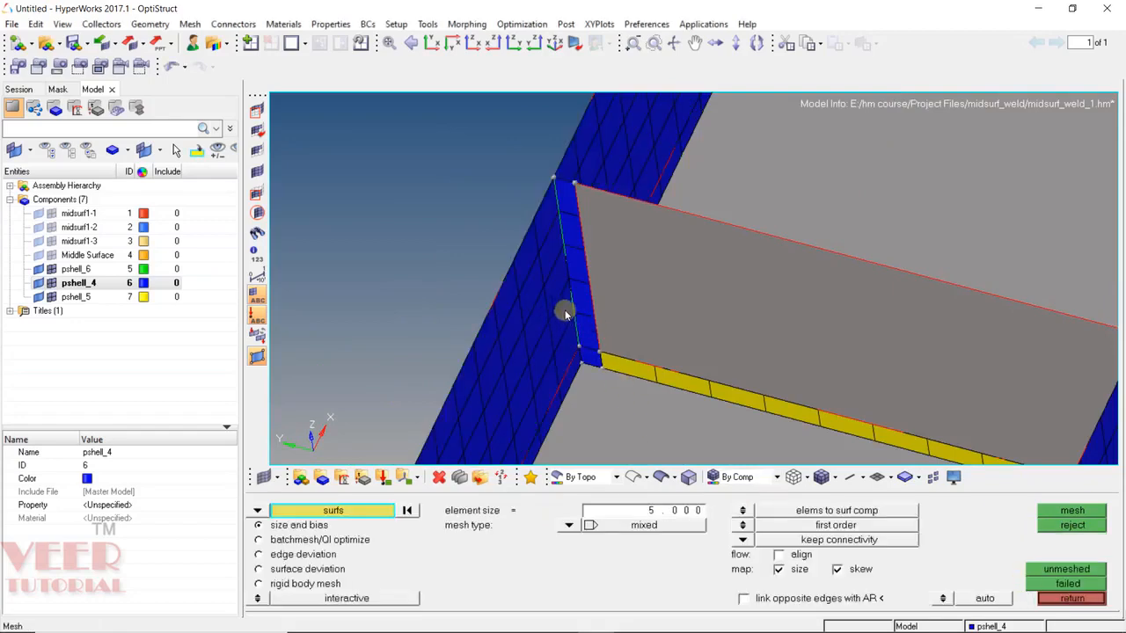
# Step: Automesh the middle partition surface between its weld strips with mixed elements at size 5
pyautogui.keyDown('ctrl'); pyautogui.scroll(-5, 634, 301); pyautogui.keyUp('ctrl')
pyautogui.keyDown('ctrl'); pyautogui.moveTo(634, 302); pyautogui.dragTo(673, 302); pyautogui.keyUp('ctrl')
pyautogui.keyDown('ctrl'); pyautogui.scroll(5, 673, 302); pyautogui.keyUp('ctrl')
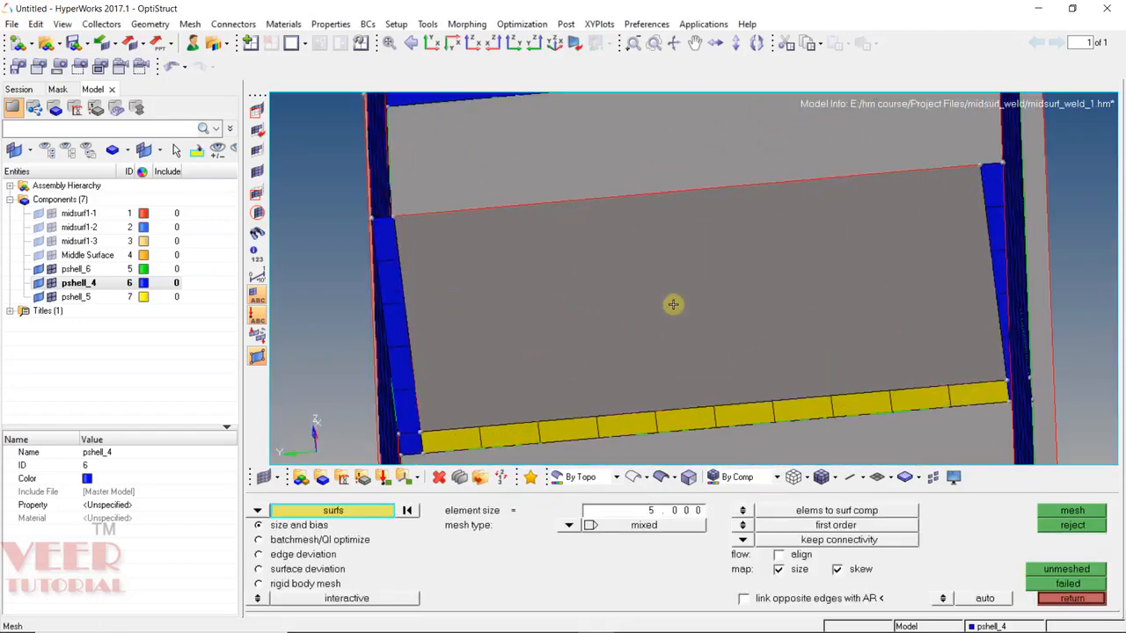
pyautogui.click(673, 304)
pyautogui.middleClick(673, 303)
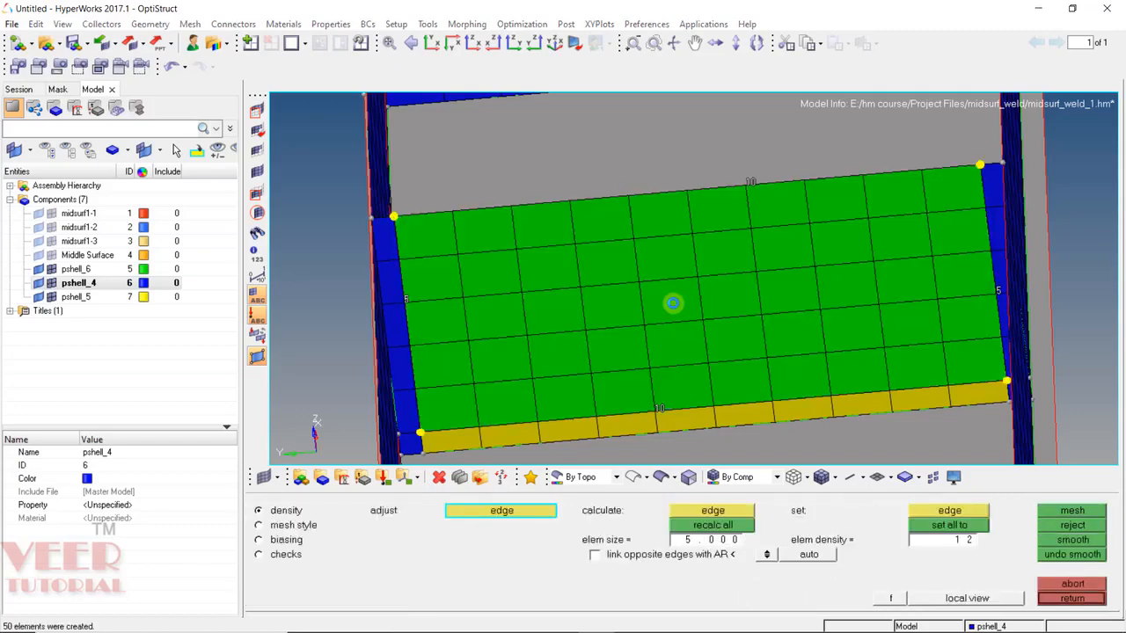
pyautogui.middleClick(673, 303)
# Step: Mesh both base plate surfaces inside the weld outline with size 5 mixed elements
pyautogui.keyDown('ctrl'); pyautogui.scroll(-5, 610, 247); pyautogui.keyUp('ctrl')
pyautogui.keyDown('ctrl'); pyautogui.moveTo(595, 262); pyautogui.dragTo(711, 199); pyautogui.keyUp('ctrl')
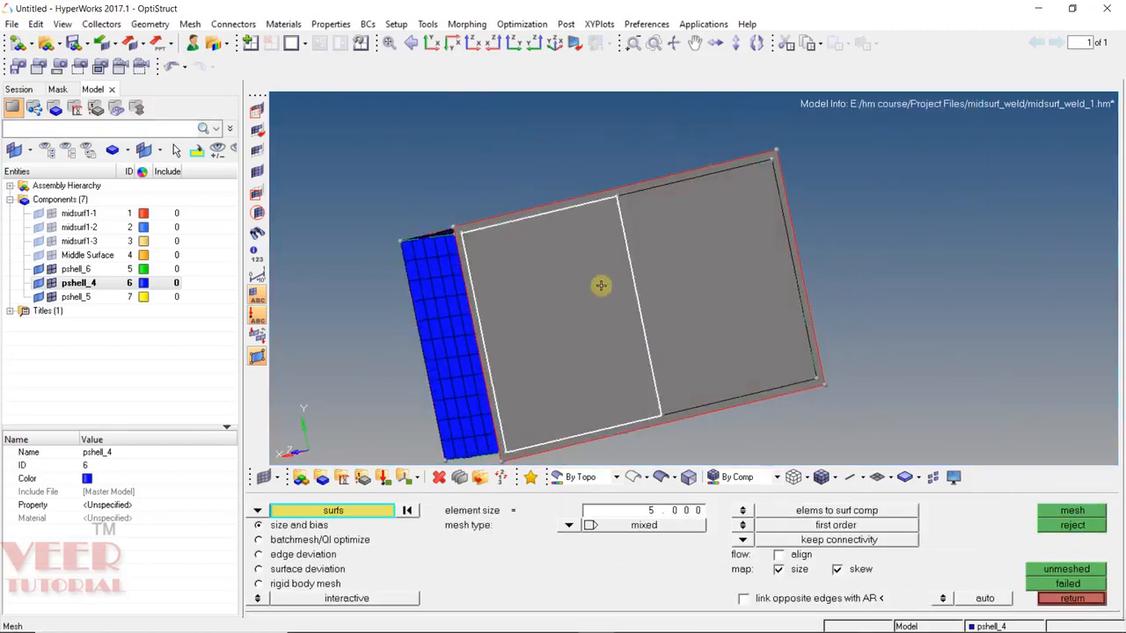
pyautogui.middleClick(685, 261)
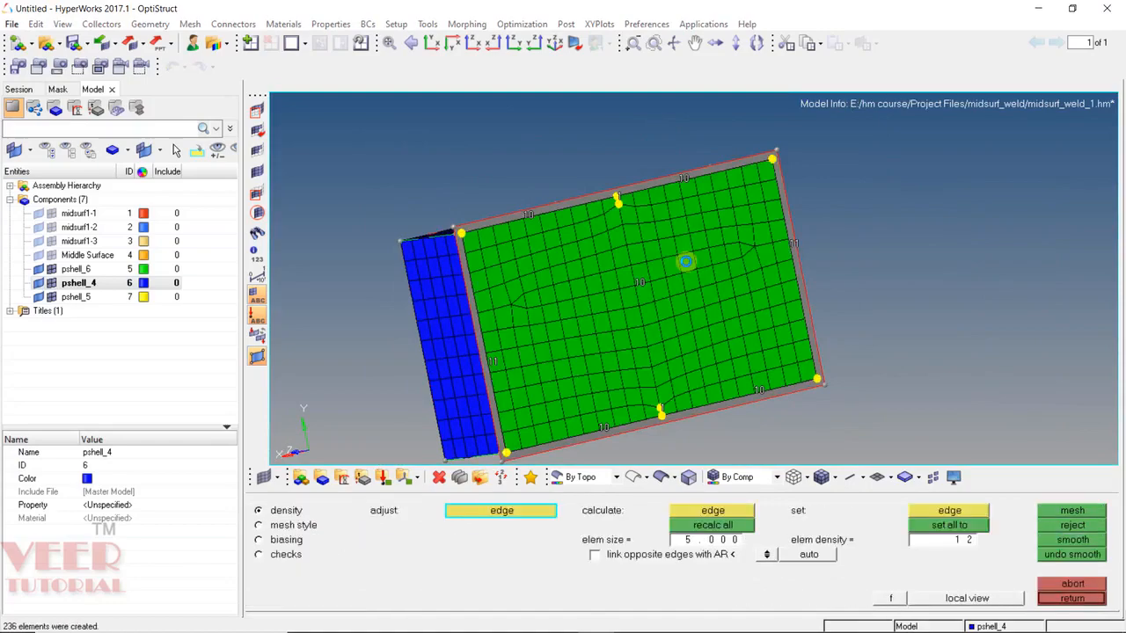
pyautogui.middleClick(685, 261)
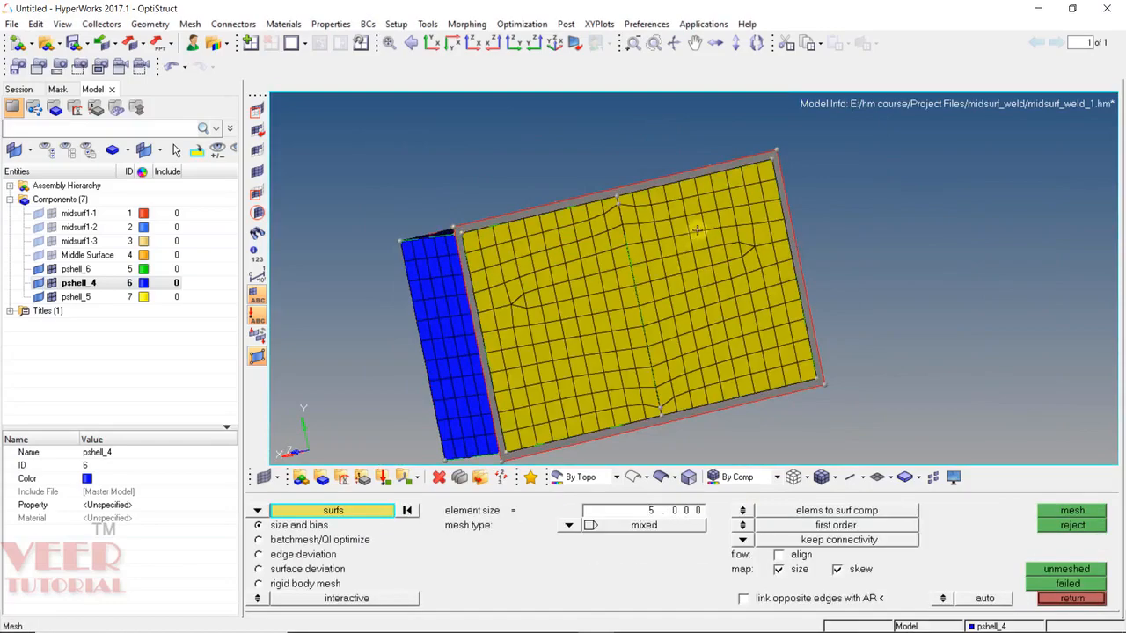
# Step: Preview the coincident nodes of all displayed elements with an equivalence tolerance of 0.1
pyautogui.keyDown('ctrl'); pyautogui.moveTo(714, 215); pyautogui.dragTo(495, 267); pyautogui.keyUp('ctrl')
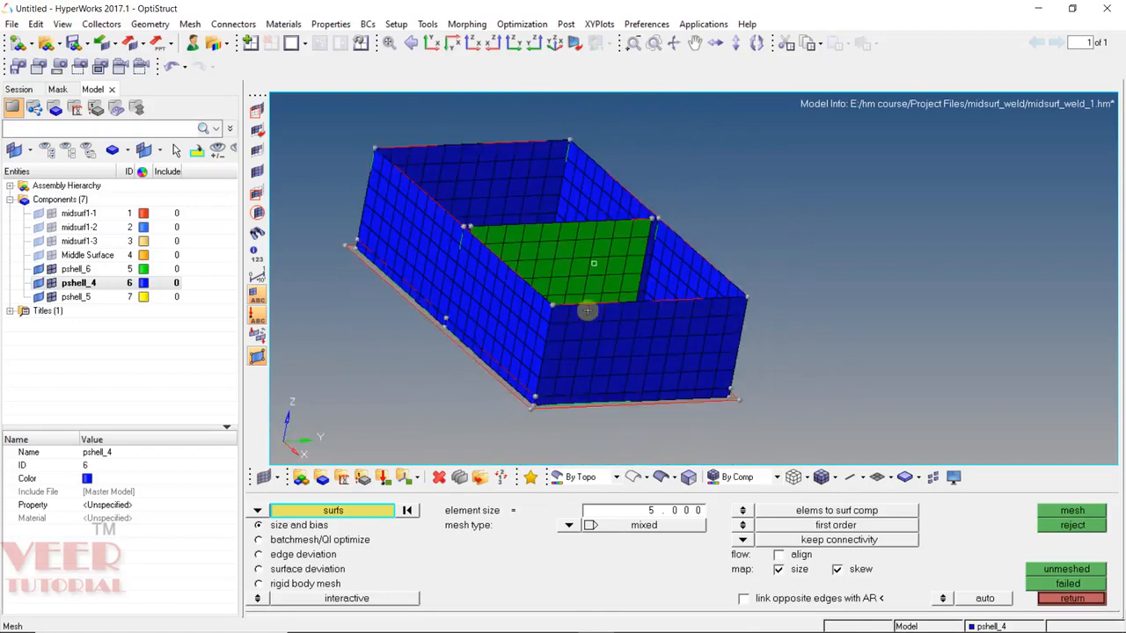
pyautogui.keyDown('ctrl'); pyautogui.moveTo(588, 310); pyautogui.dragTo(695, 381); pyautogui.keyUp('ctrl')
pyautogui.keyDown('ctrl'); pyautogui.scroll(-3, 692, 369); pyautogui.keyUp('ctrl')
pyautogui.scroll(3, 695, 381)
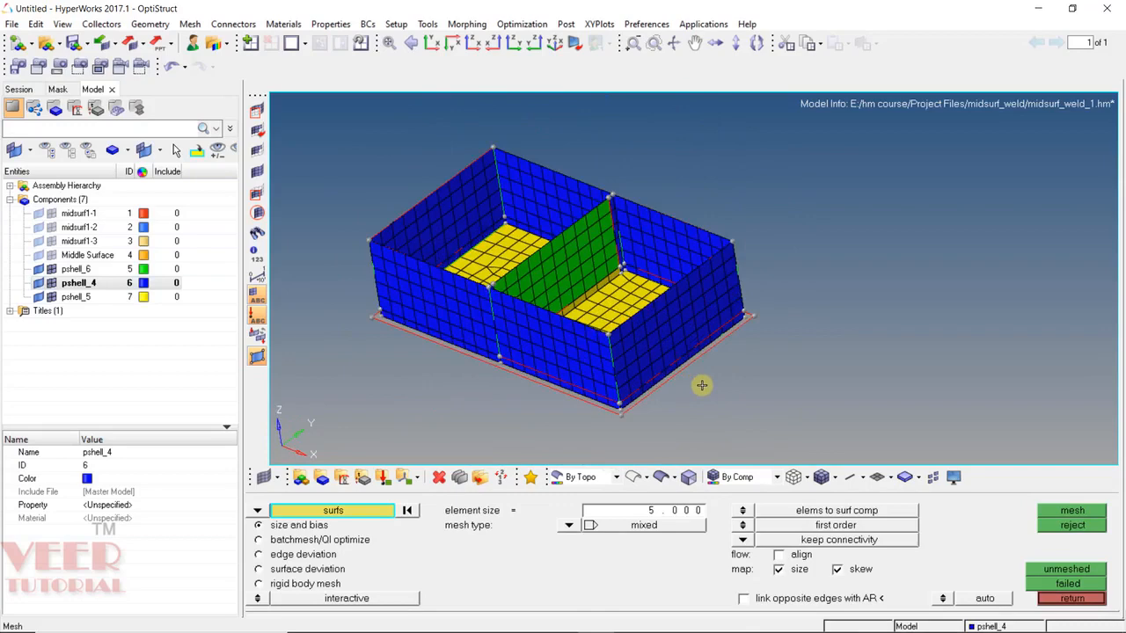
pyautogui.hotkey('shift', 'F3')
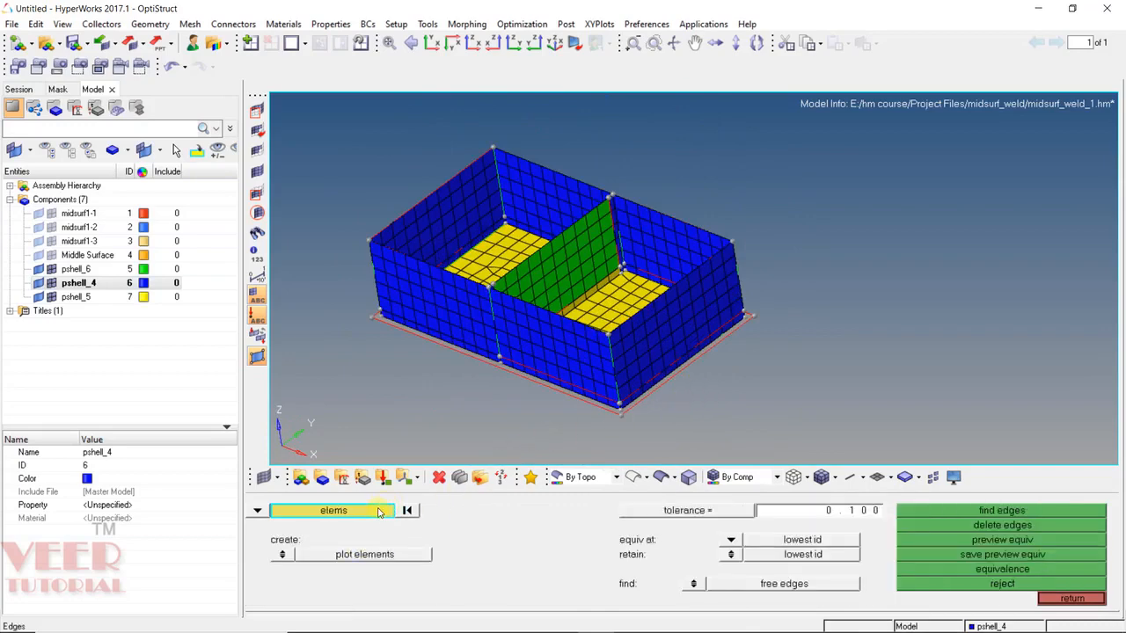
pyautogui.click(379, 514)
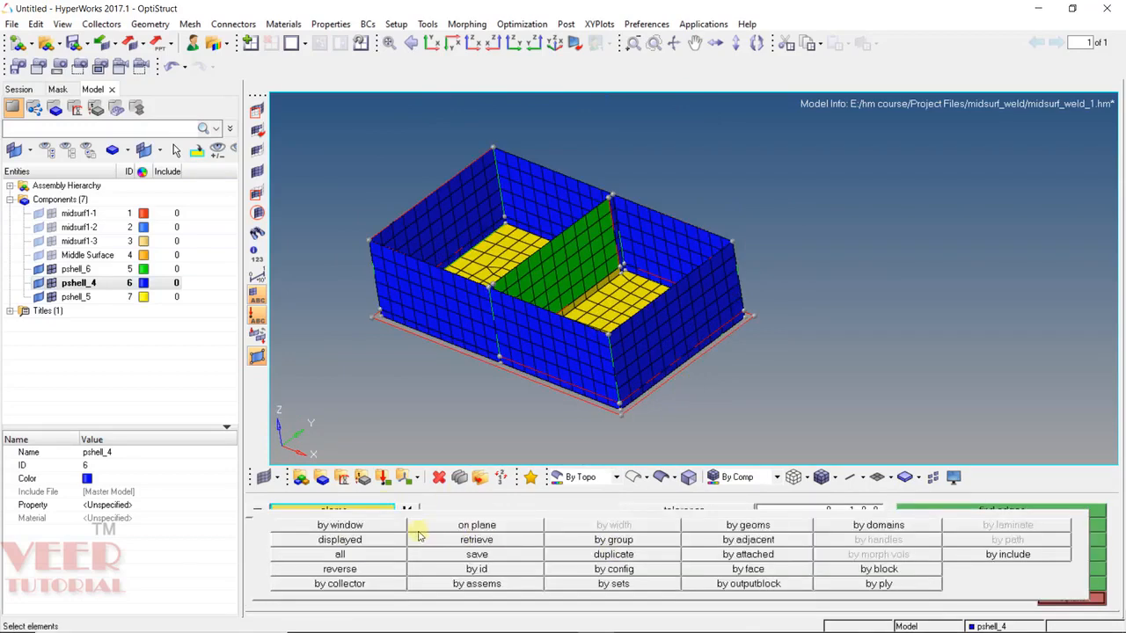
pyautogui.click(339, 540)
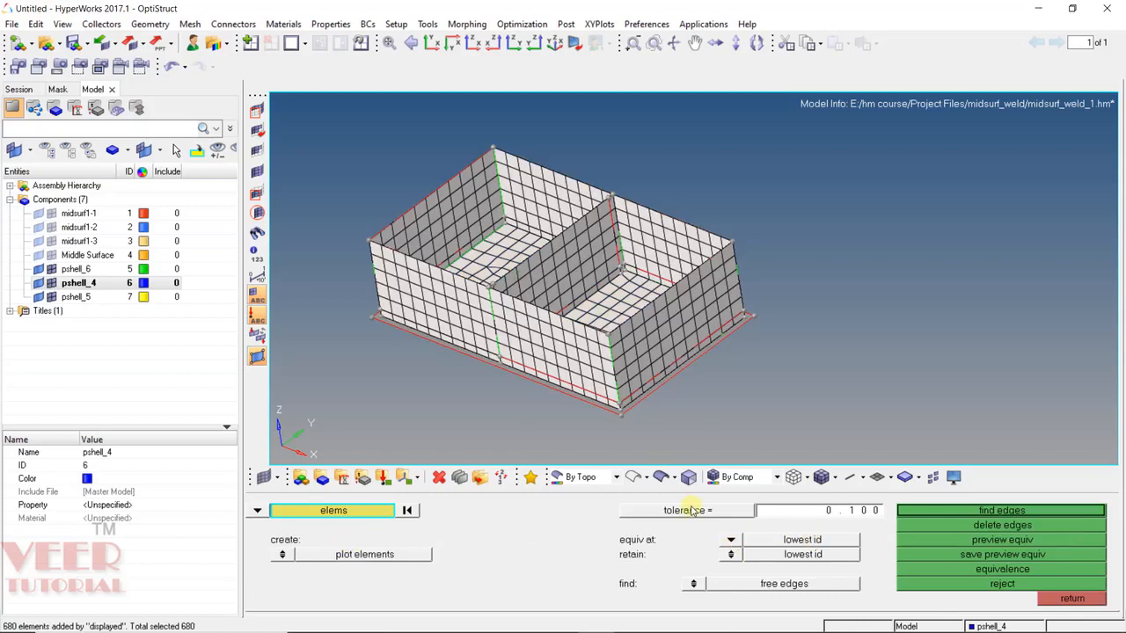
pyautogui.click(1014, 543)
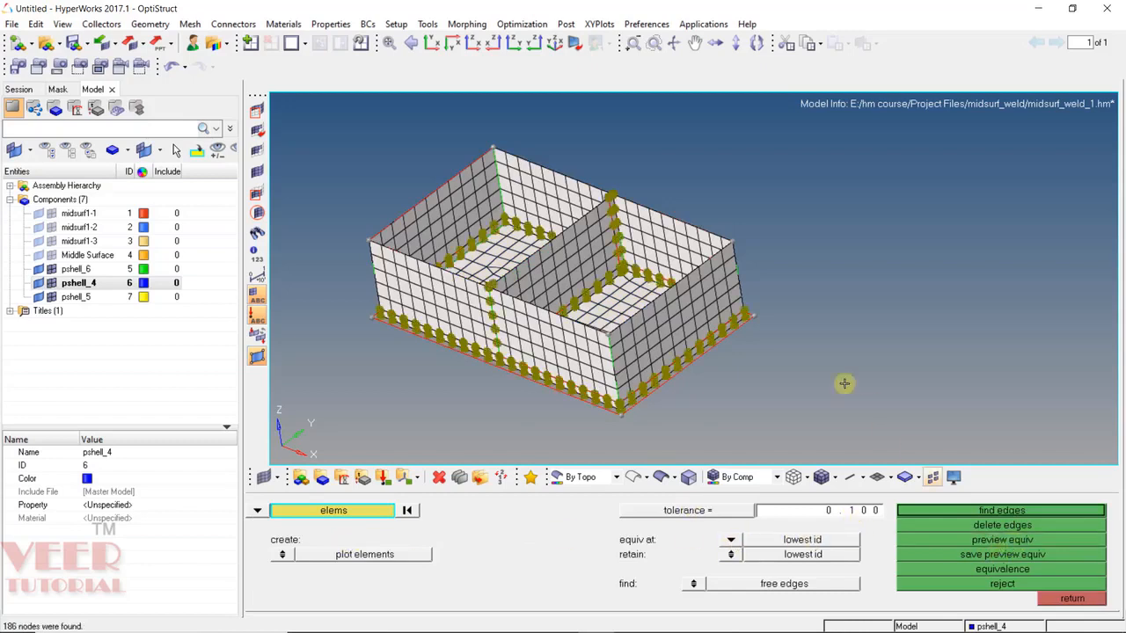
# Step: Inspect the marked nodes along the weld strips, and equivalence them at a tolerance of 0.1
pyautogui.keyDown('ctrl'); pyautogui.moveTo(505, 291); pyautogui.dragTo(523, 254); pyautogui.keyUp('ctrl')
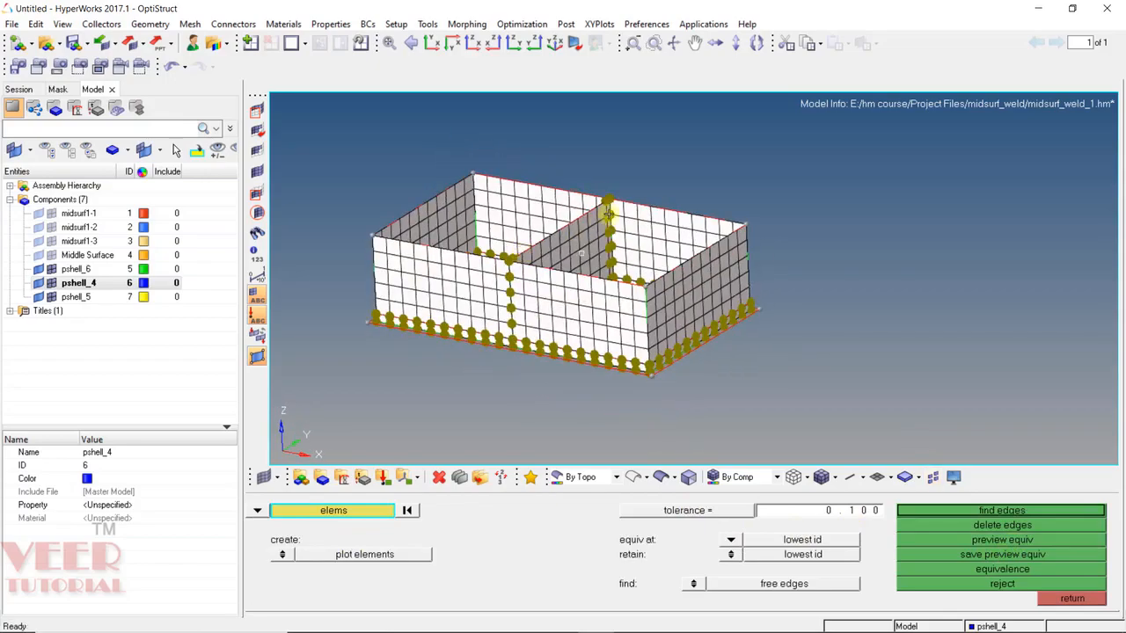
pyautogui.keyDown('ctrl'); pyautogui.scroll(4, 608, 217); pyautogui.keyUp('ctrl')
pyautogui.scroll(5, 618, 228)
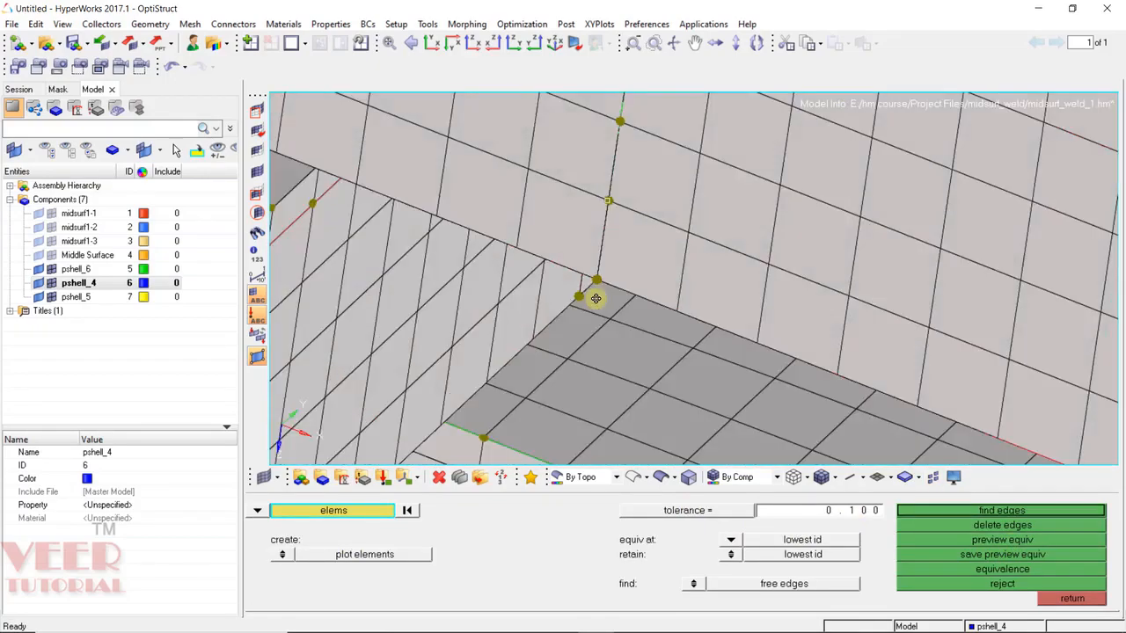
pyautogui.scroll(-3, 674, 243)
pyautogui.scroll(-3, 673, 242)
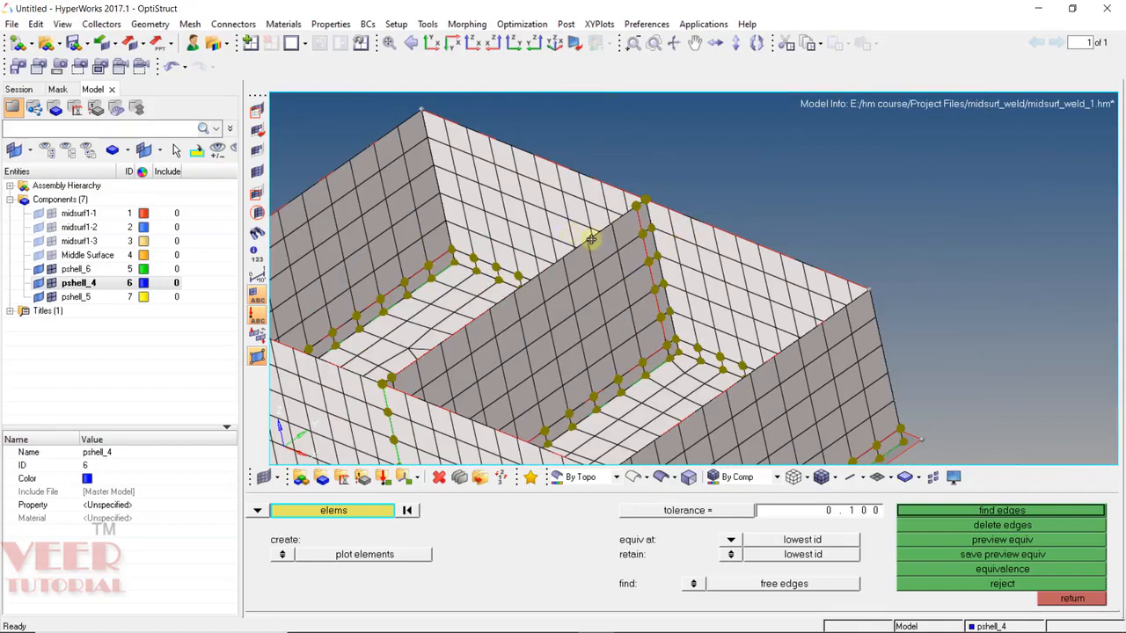
pyautogui.scroll(-5, 591, 239)
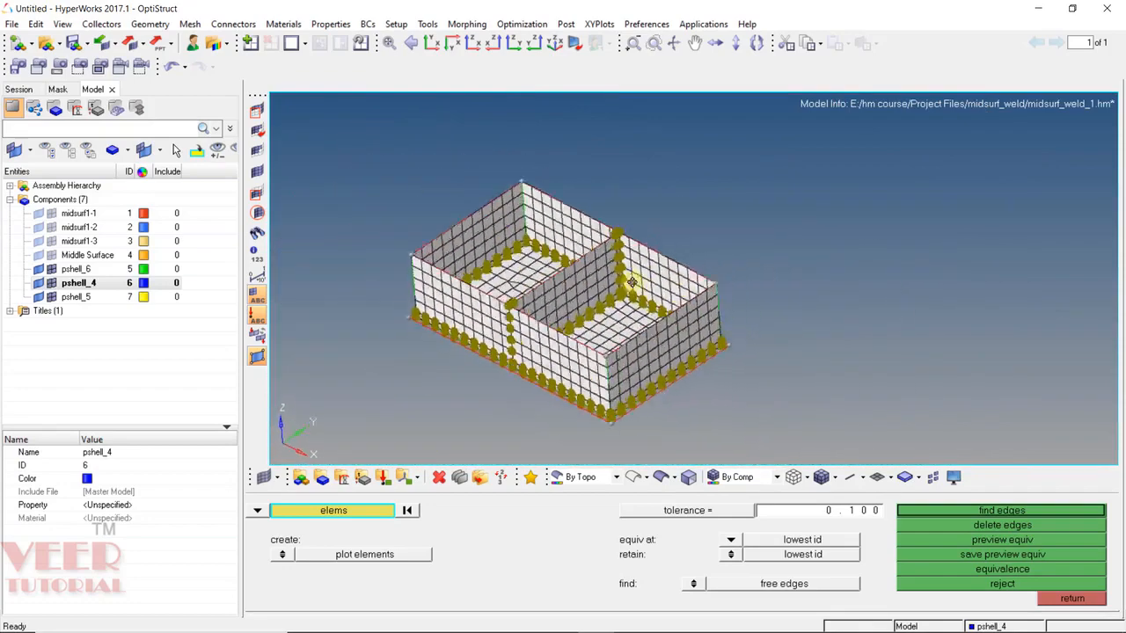
pyautogui.keyDown('ctrl'); pyautogui.moveTo(631, 282); pyautogui.dragTo(676, 289); pyautogui.keyUp('ctrl')
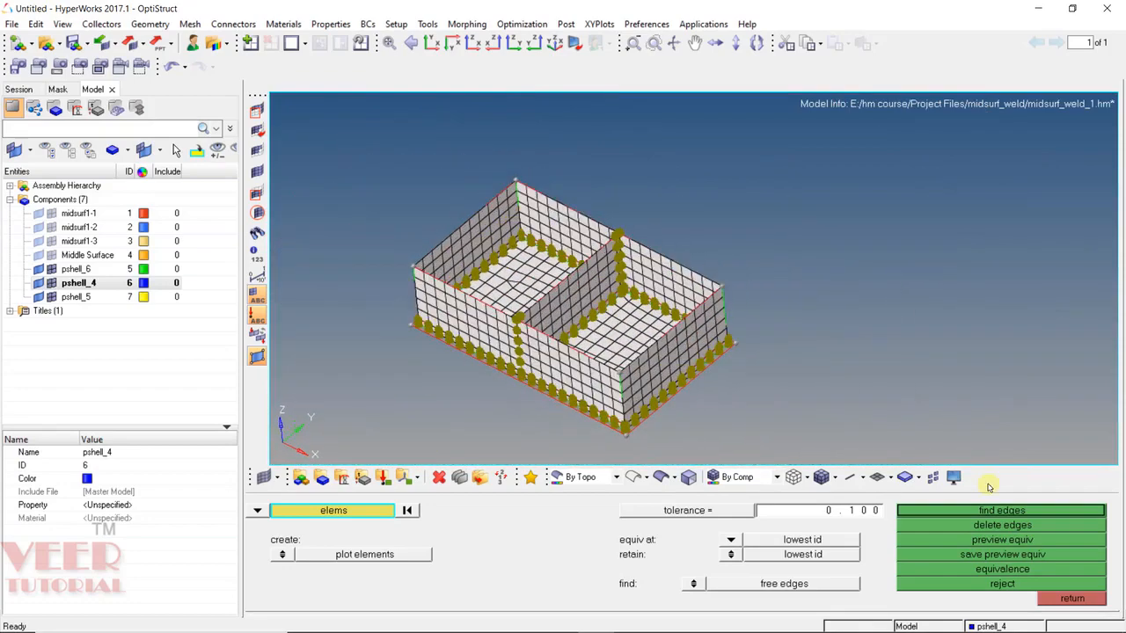
pyautogui.click(977, 569)
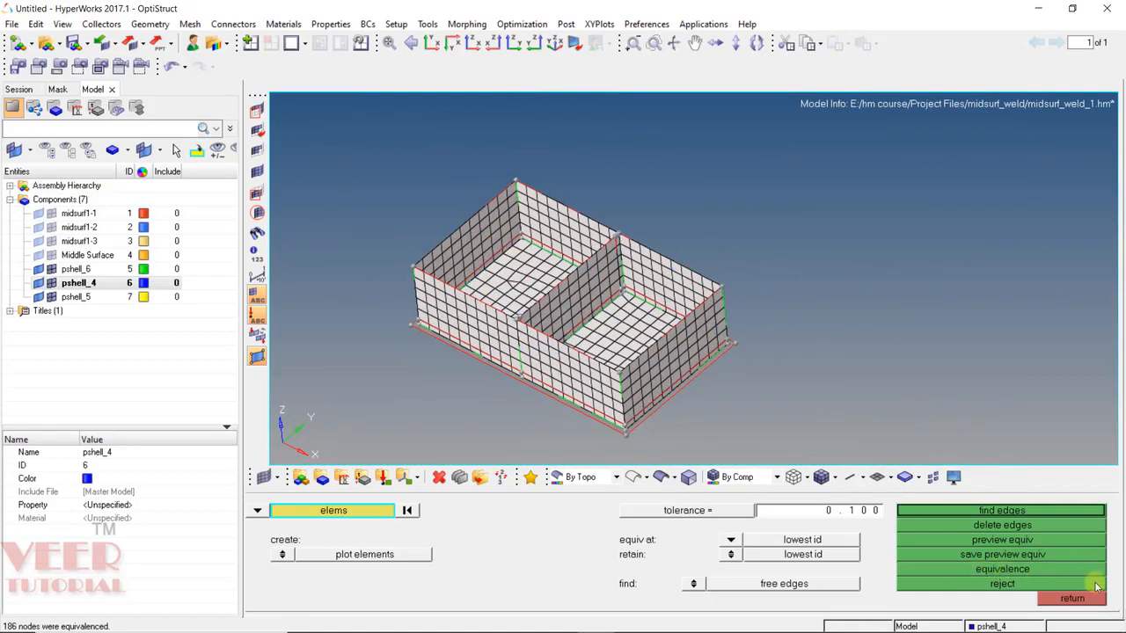
# Step: Find the free edges of the displayed elements and isolate the ^edges component to examine where they lie
pyautogui.click(1011, 510)
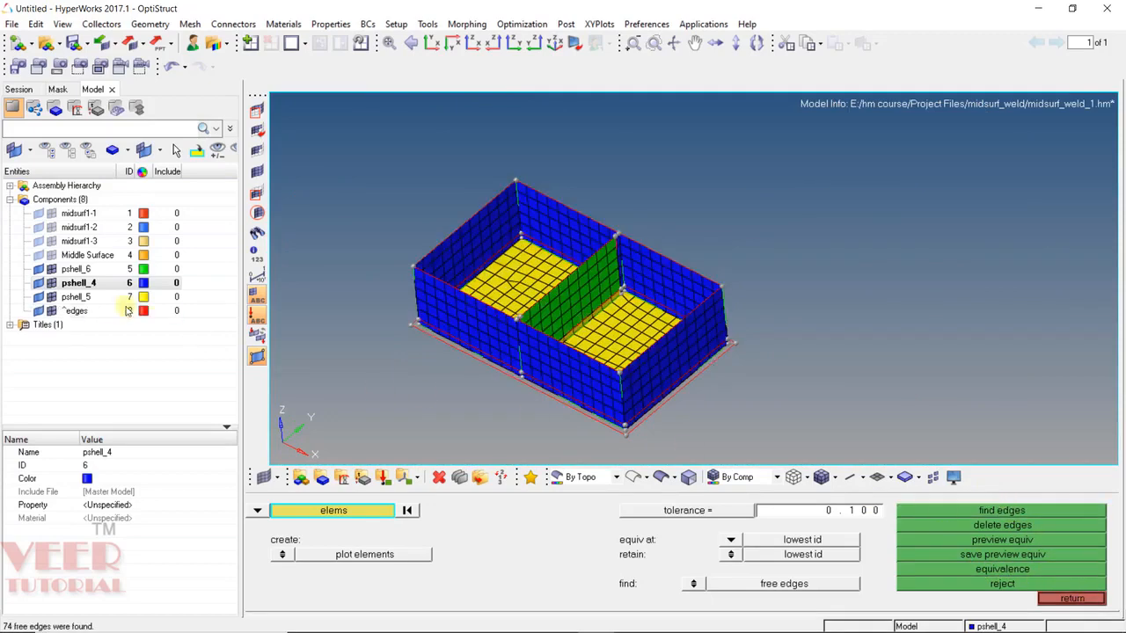
pyautogui.click(97, 311)
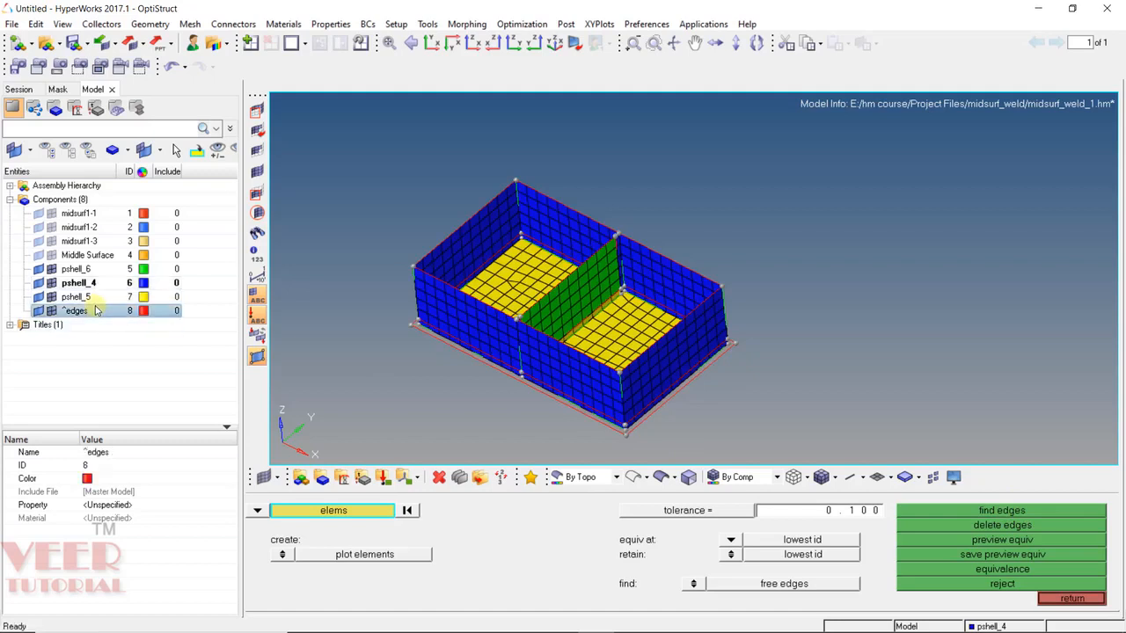
pyautogui.rightClick(96, 311)
pyautogui.click(158, 441)
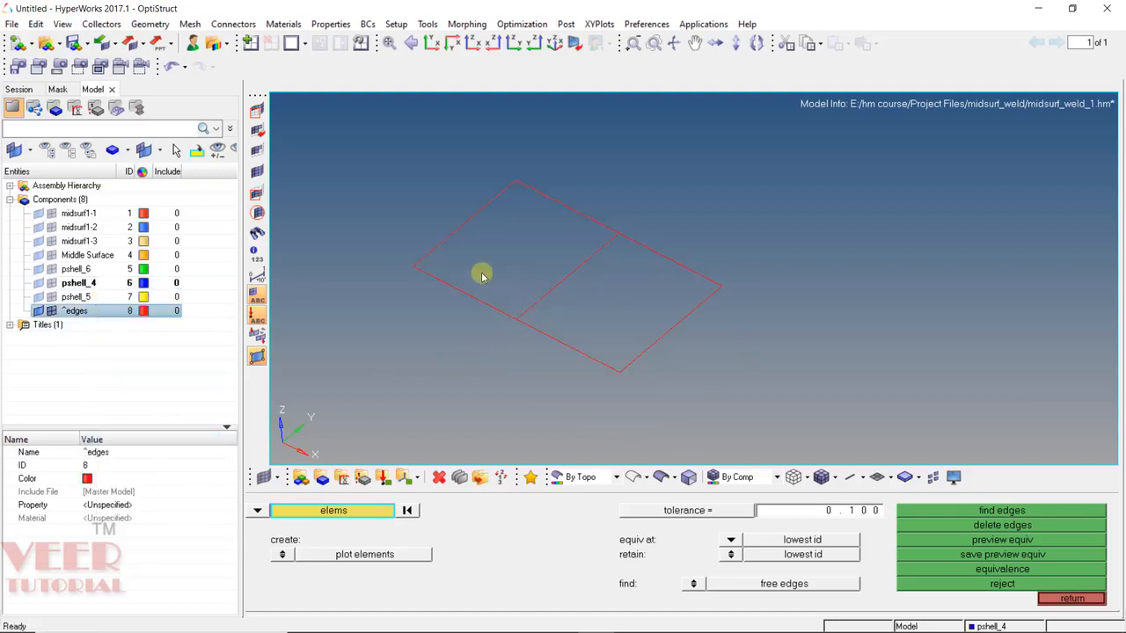
pyautogui.keyDown('ctrl'); pyautogui.moveTo(482, 276); pyautogui.dragTo(735, 345); pyautogui.keyUp('ctrl')
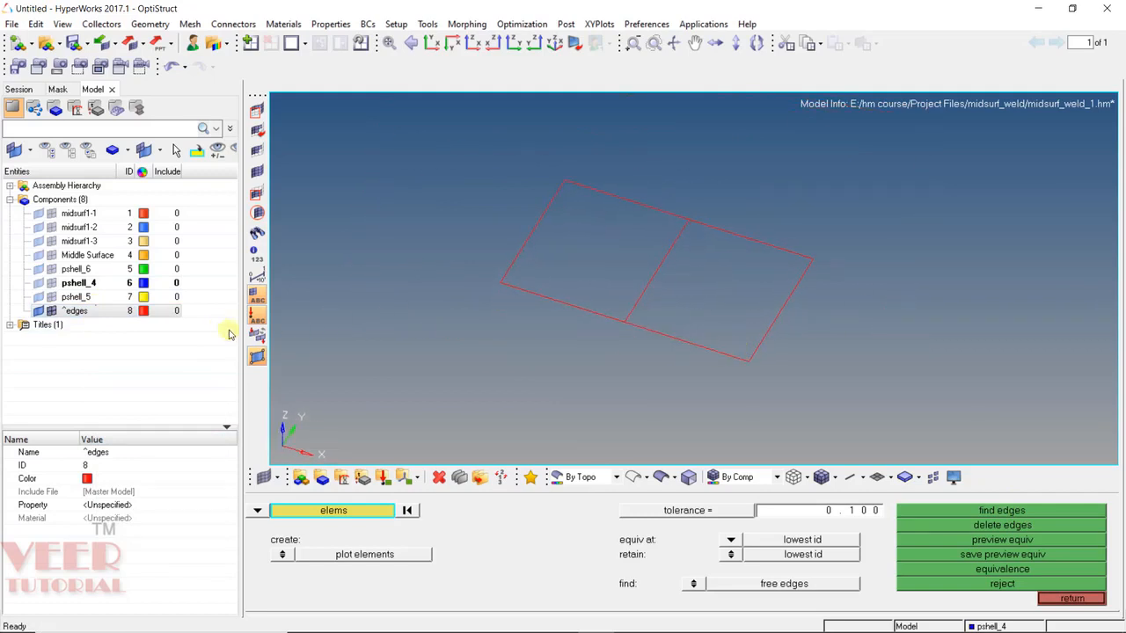
# Step: Delete the found free edges and display the pshell_6, pshell_4 and pshell_5 components again
pyautogui.click(1003, 525)
pyautogui.click(256, 313)
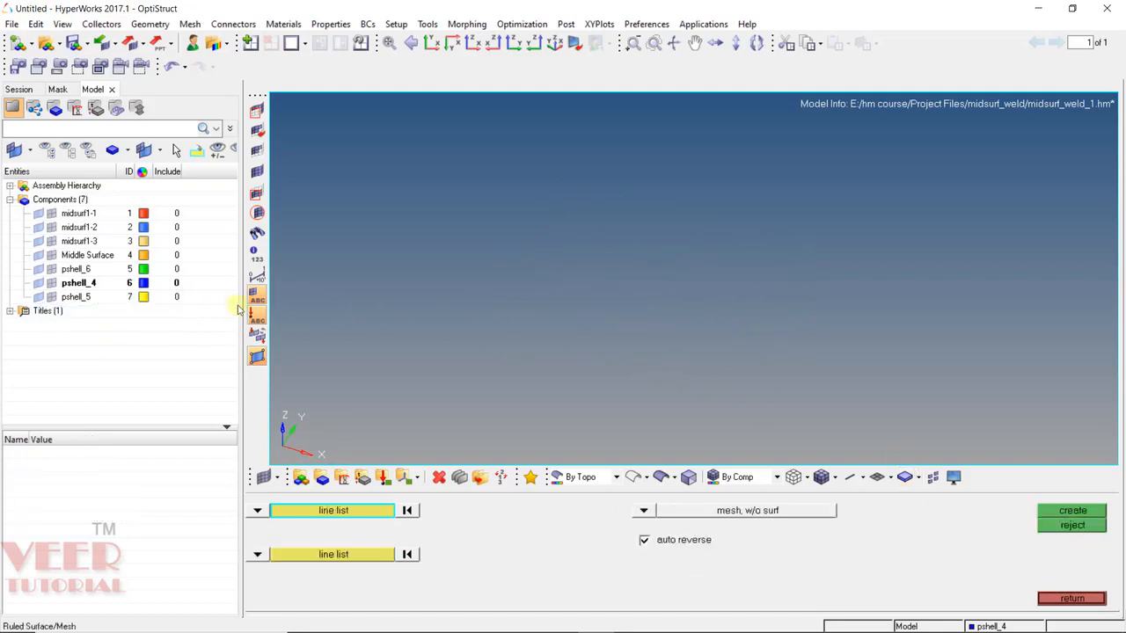
pyautogui.click(95, 269)
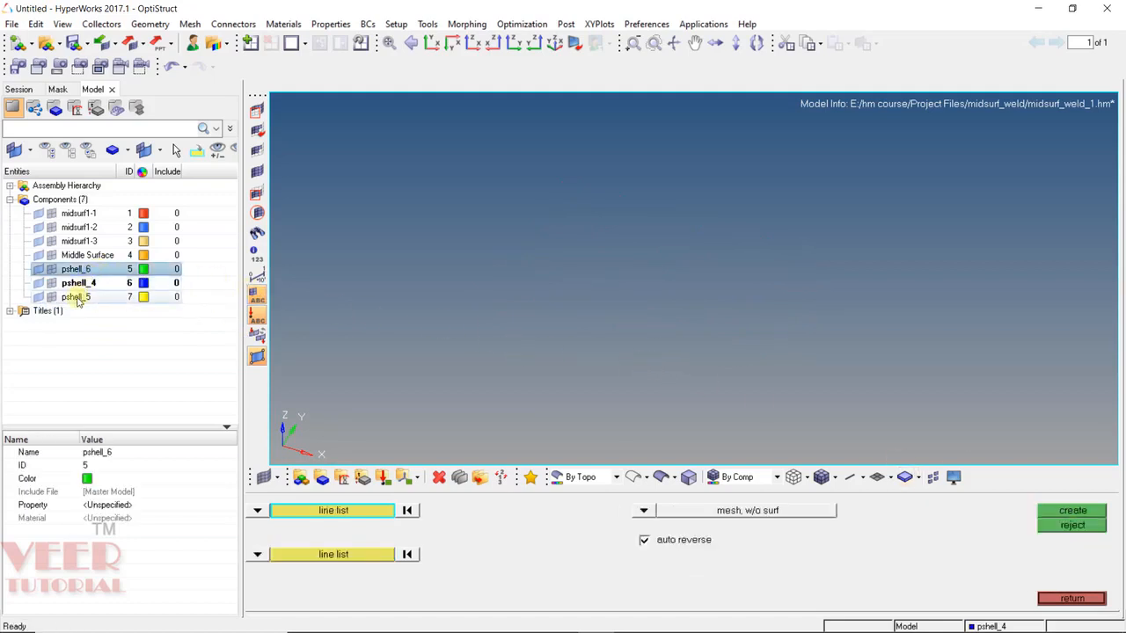
pyautogui.keyDown('ctrl'); pyautogui.click(79, 284); pyautogui.keyUp('ctrl')
pyautogui.keyDown('ctrl'); pyautogui.click(77, 297); pyautogui.keyUp('ctrl')
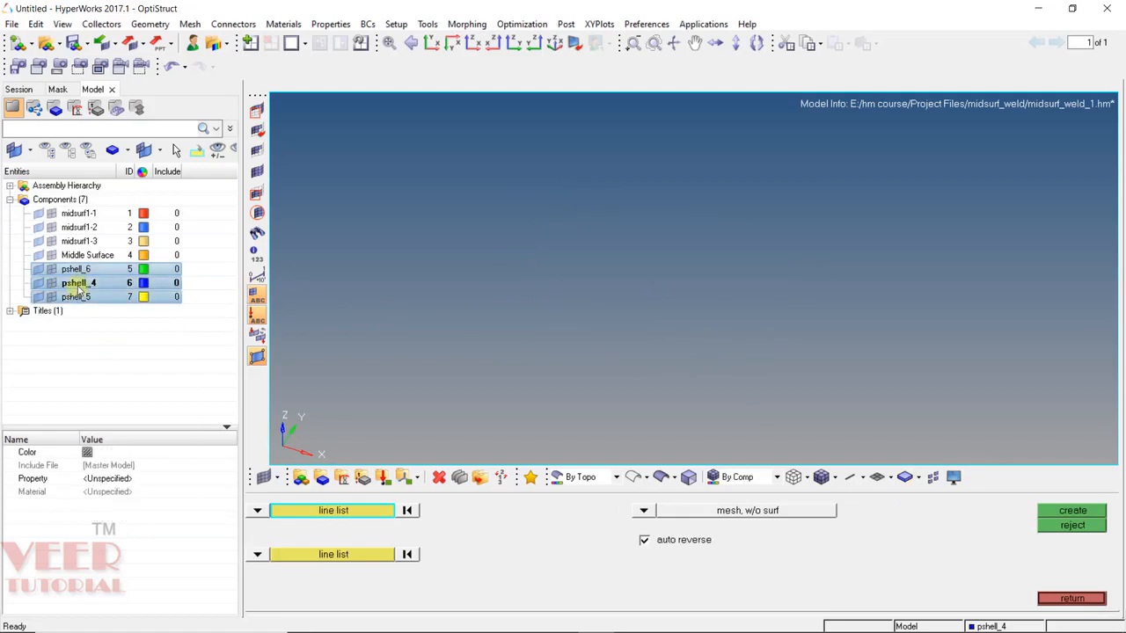
pyautogui.rightClick(77, 290)
pyautogui.click(120, 393)
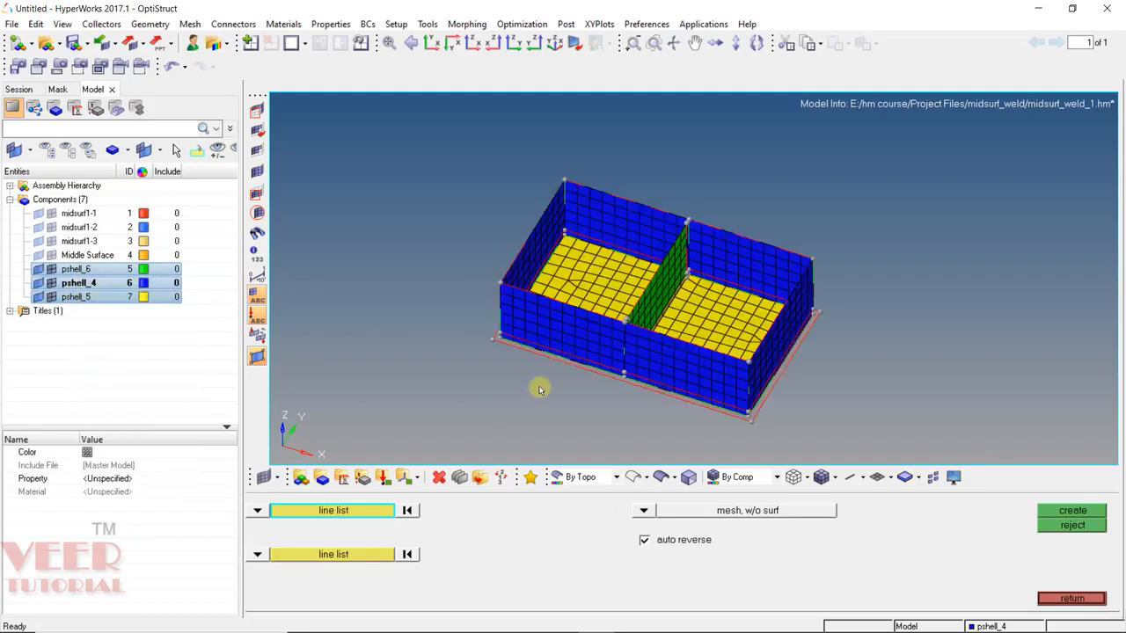
pyautogui.click(1074, 599)
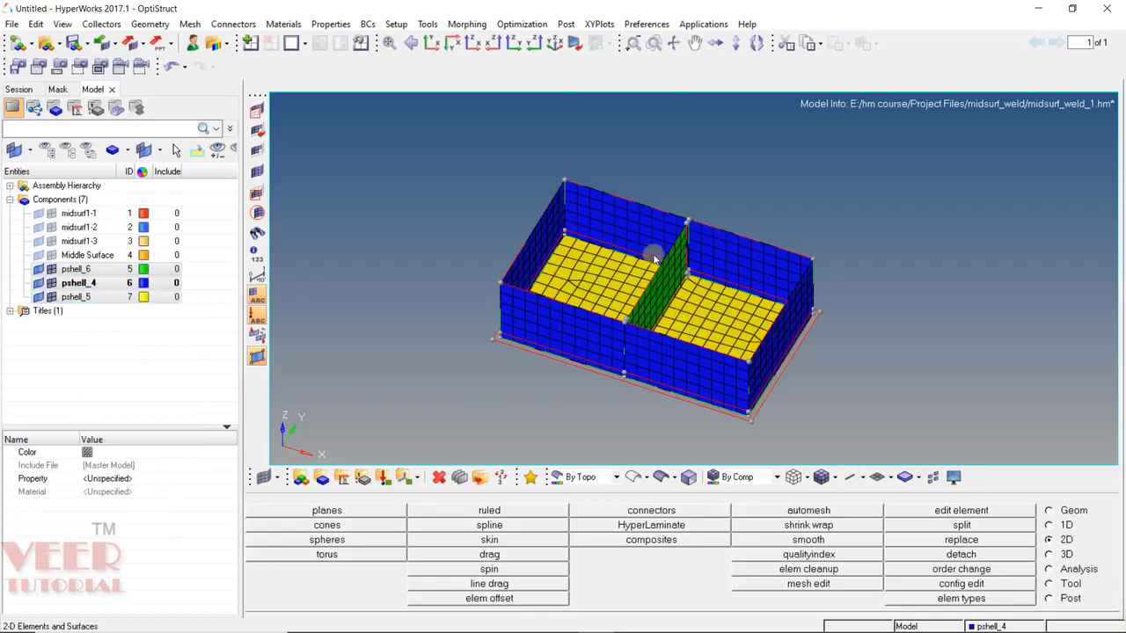
# Step: Examine the meshed box from several angles, checking the weld connections between the partition, side walls and base plates
pyautogui.keyDown('ctrl'); pyautogui.moveTo(654, 255); pyautogui.dragTo(610, 242); pyautogui.keyUp('ctrl')
pyautogui.keyDown('ctrl'); pyautogui.scroll(5, 650, 280); pyautogui.keyUp('ctrl')
pyautogui.keyDown('ctrl'); pyautogui.click(672, 281); pyautogui.keyUp('ctrl')
pyautogui.moveTo(937, 235)
pyautogui.keyDown('ctrl'); pyautogui.mouseDown()
pyautogui.moveTo(874, 322)
pyautogui.moveTo(716, 340)
pyautogui.moveTo(896, 350)
pyautogui.mouseUp(); pyautogui.keyUp('ctrl')
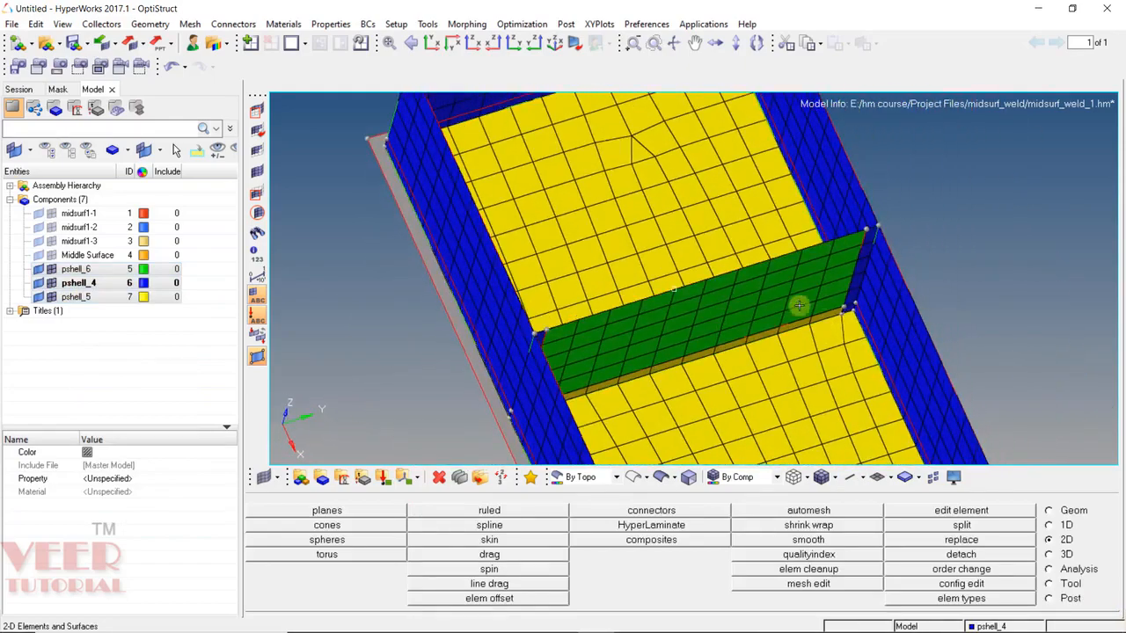
pyautogui.scroll(-5, 798, 304)
pyautogui.moveTo(733, 331)
pyautogui.keyDown('ctrl'); pyautogui.mouseDown()
pyautogui.moveTo(806, 307)
pyautogui.moveTo(722, 306)
pyautogui.mouseUp(); pyautogui.keyUp('ctrl')
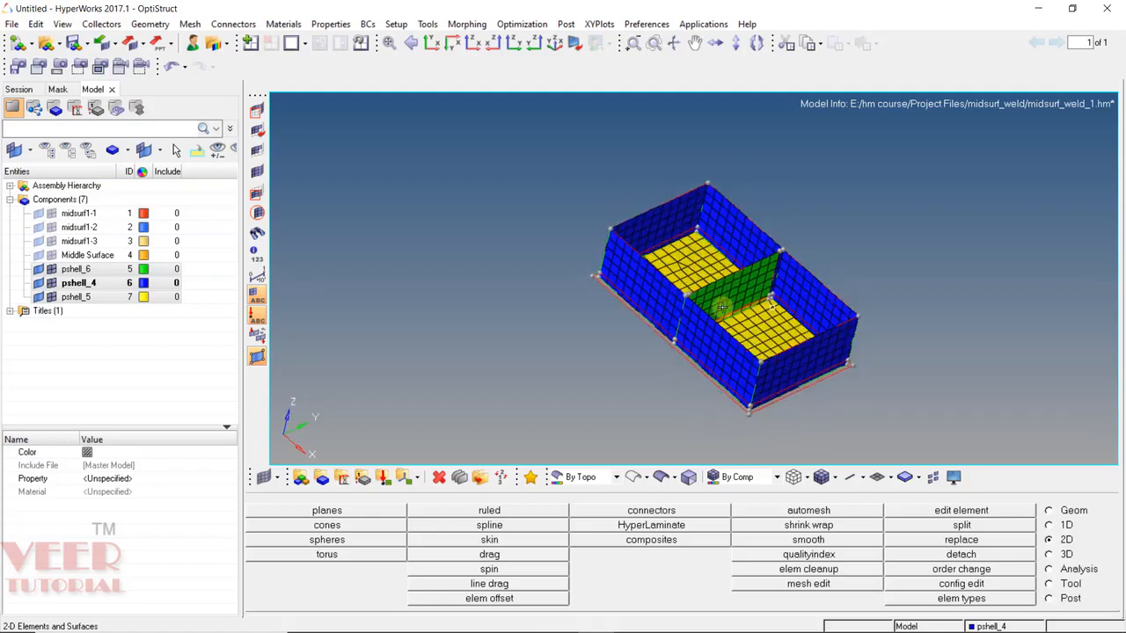
pyautogui.keyDown('ctrl'); pyautogui.scroll(5, 669, 297); pyautogui.keyUp('ctrl')
pyautogui.keyDown('ctrl'); pyautogui.click(669, 304); pyautogui.keyUp('ctrl')
pyautogui.keyDown('ctrl'); pyautogui.moveTo(590, 300); pyautogui.dragTo(568, 304); pyautogui.keyUp('ctrl')
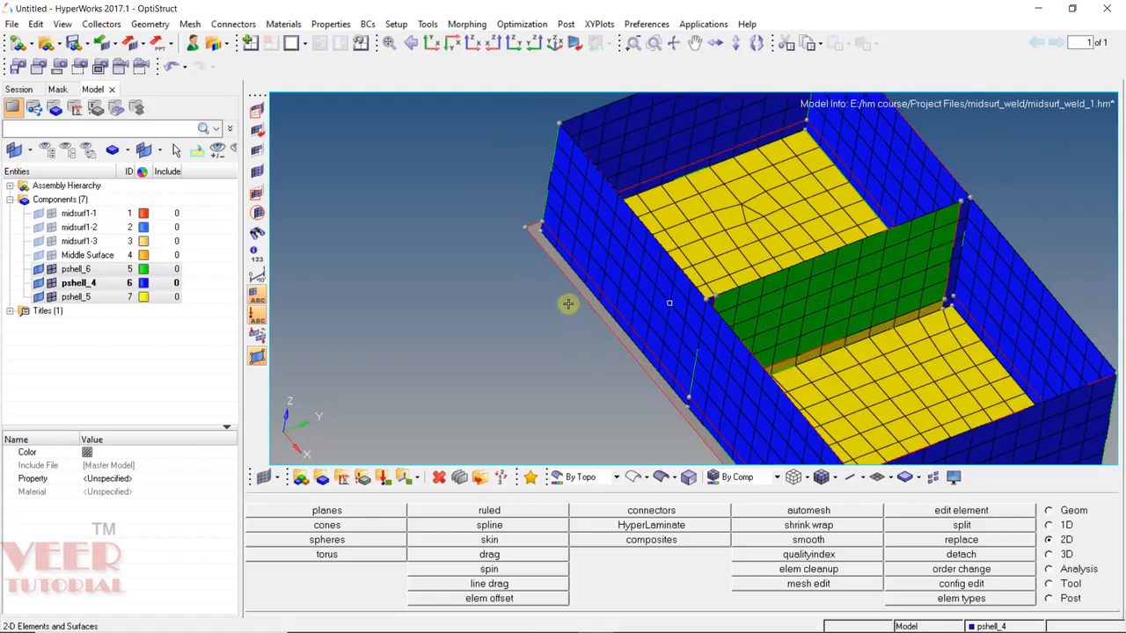
pyautogui.keyDown('ctrl'); pyautogui.scroll(-5, 607, 297); pyautogui.keyUp('ctrl')
pyautogui.keyDown('ctrl'); pyautogui.scroll(5, 731, 287); pyautogui.keyUp('ctrl')
pyautogui.keyDown('ctrl'); pyautogui.moveTo(744, 270); pyautogui.dragTo(709, 285); pyautogui.keyUp('ctrl')
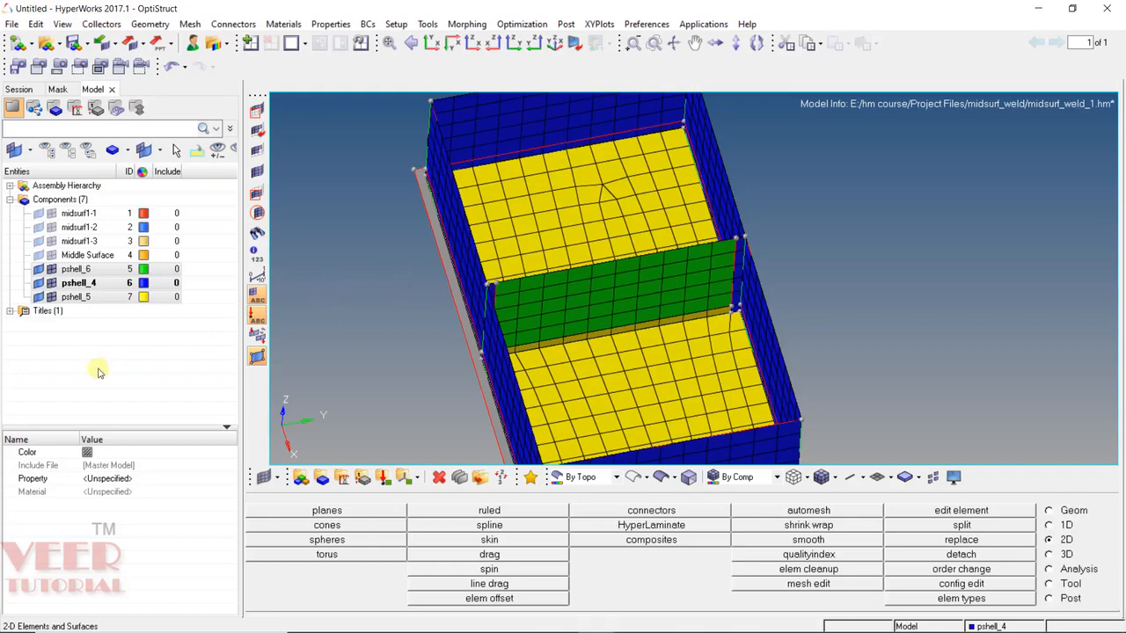
pyautogui.rightClick(102, 333)
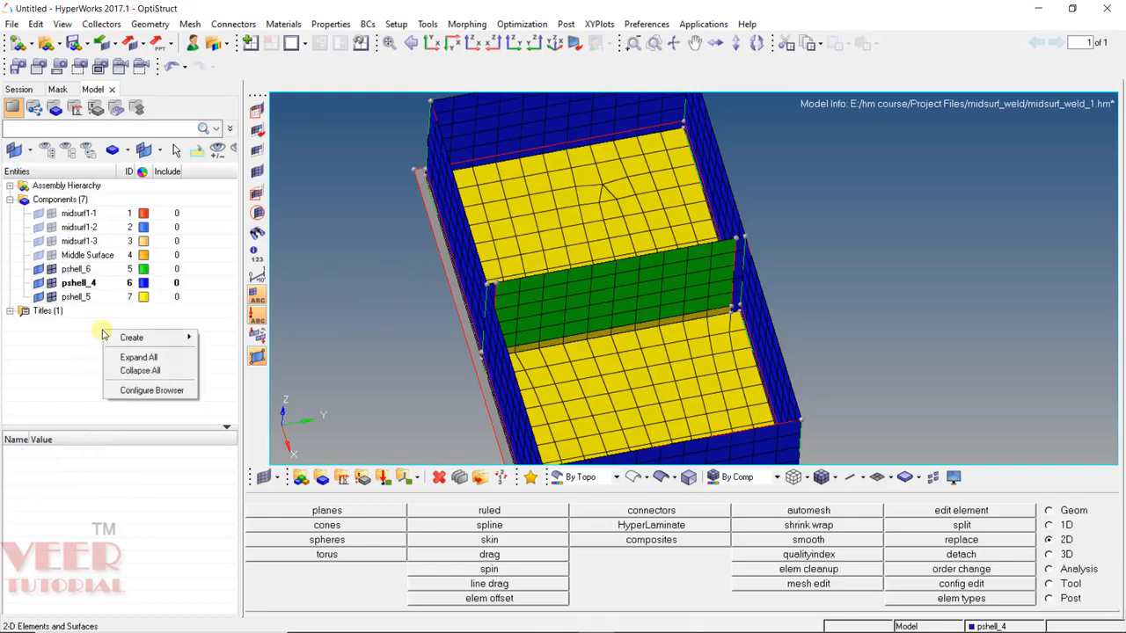
pyautogui.moveTo(132, 338)
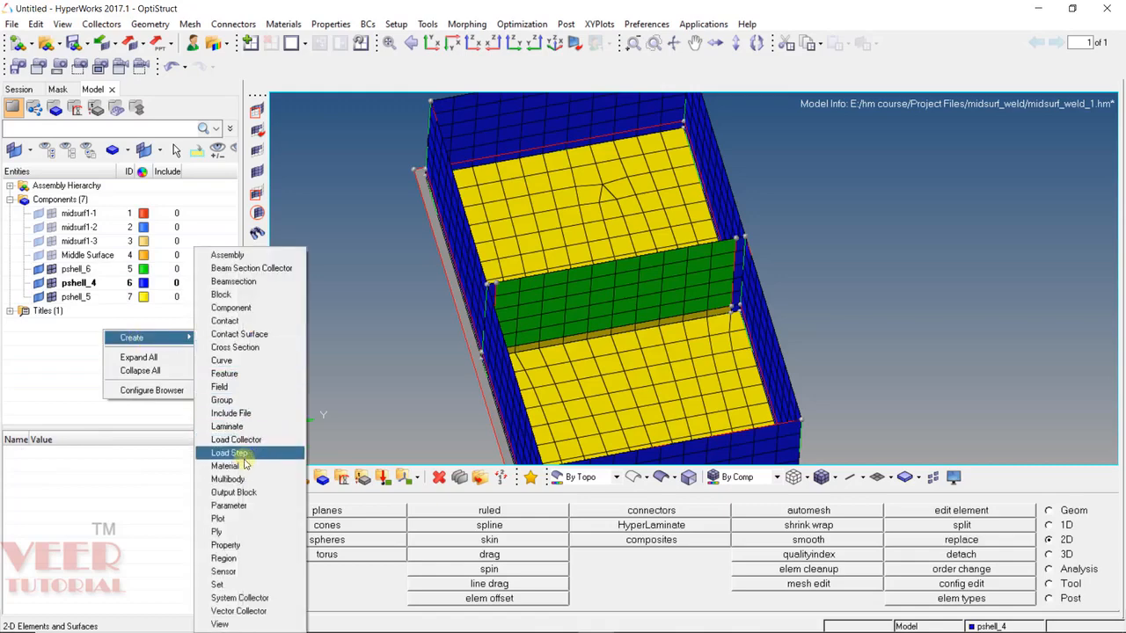
pyautogui.click(243, 546)
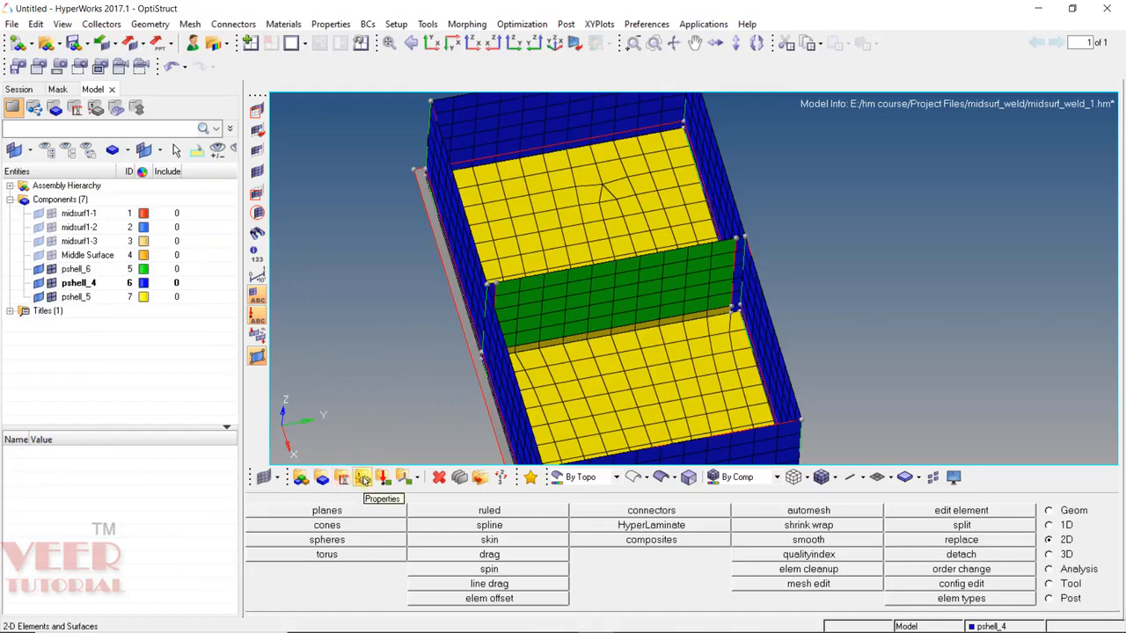
pyautogui.click(363, 477)
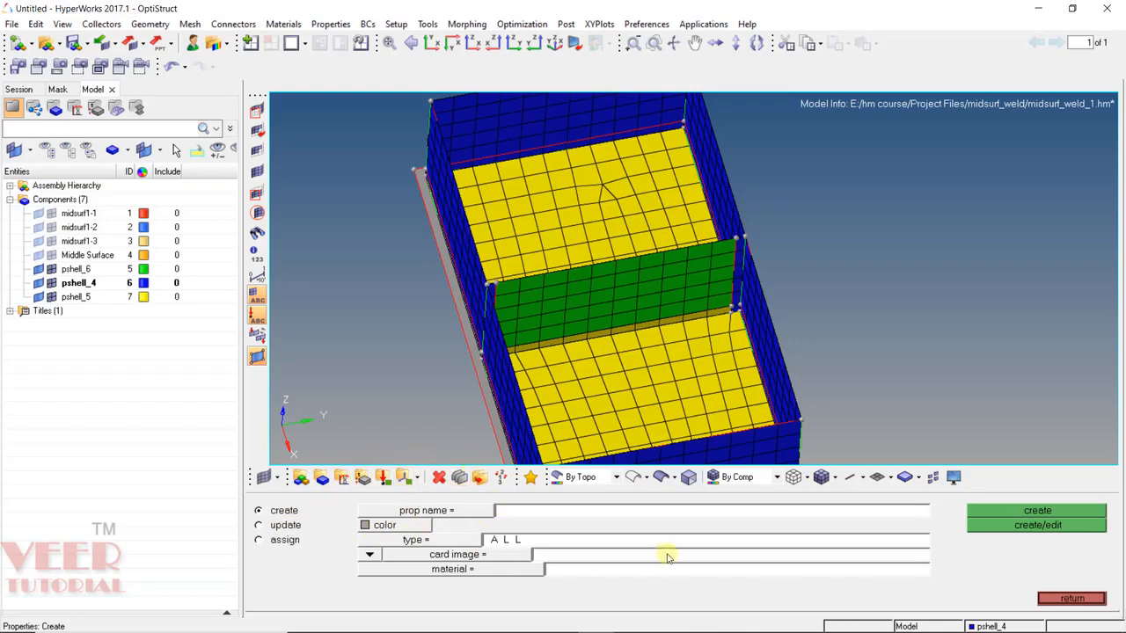
pyautogui.press('Escape')
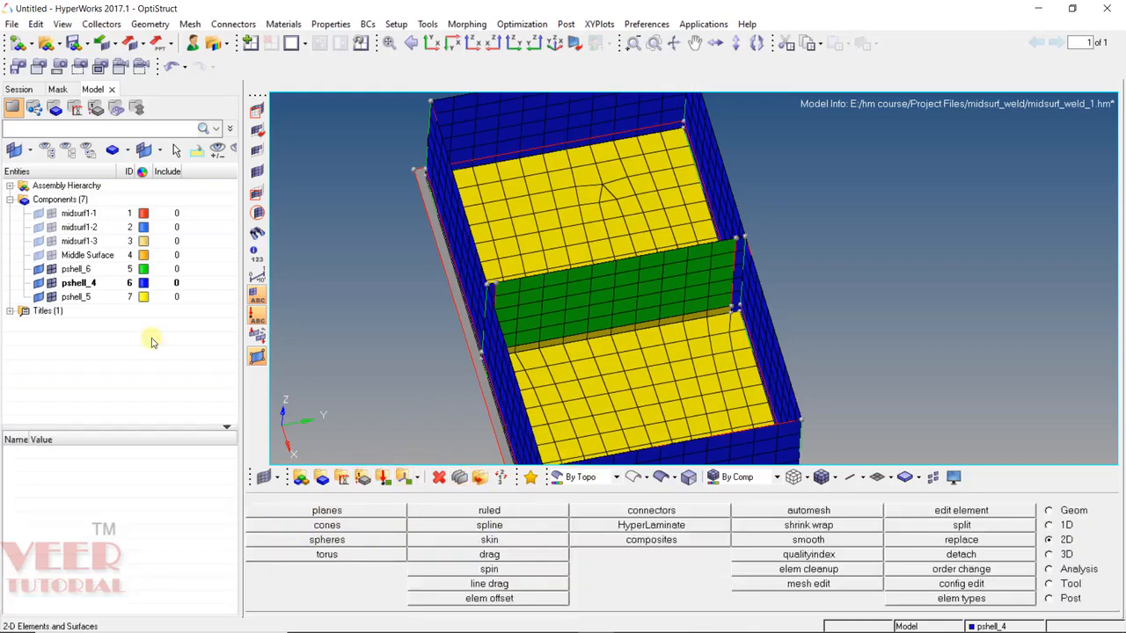
# Step: Create a new property in the model and name it shell_6
pyautogui.rightClick(151, 342)
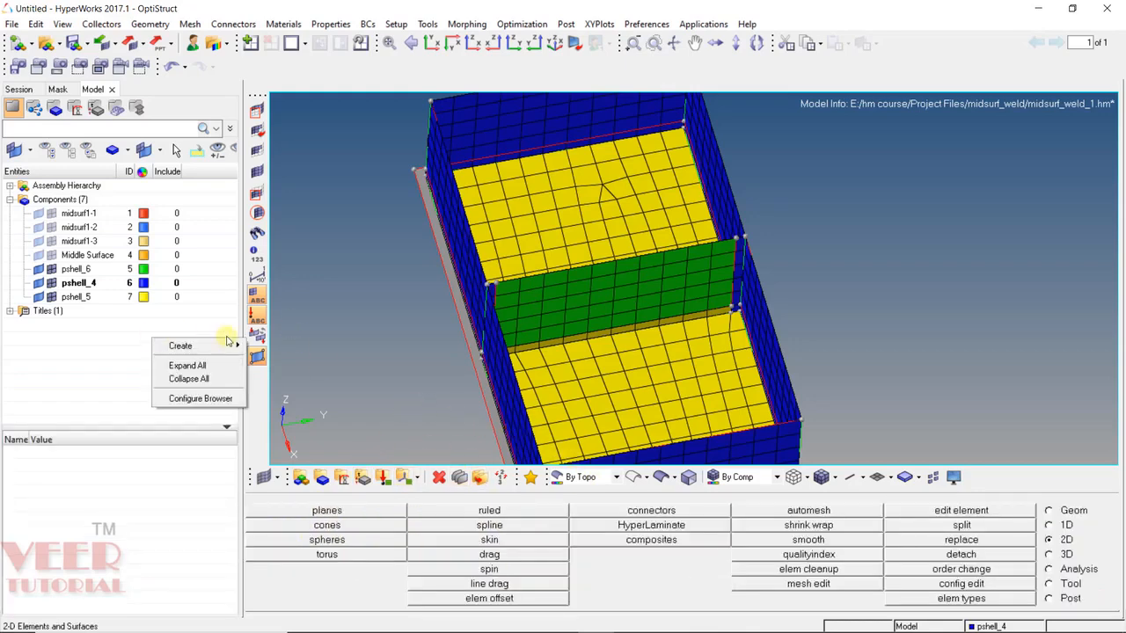
pyautogui.moveTo(226, 345)
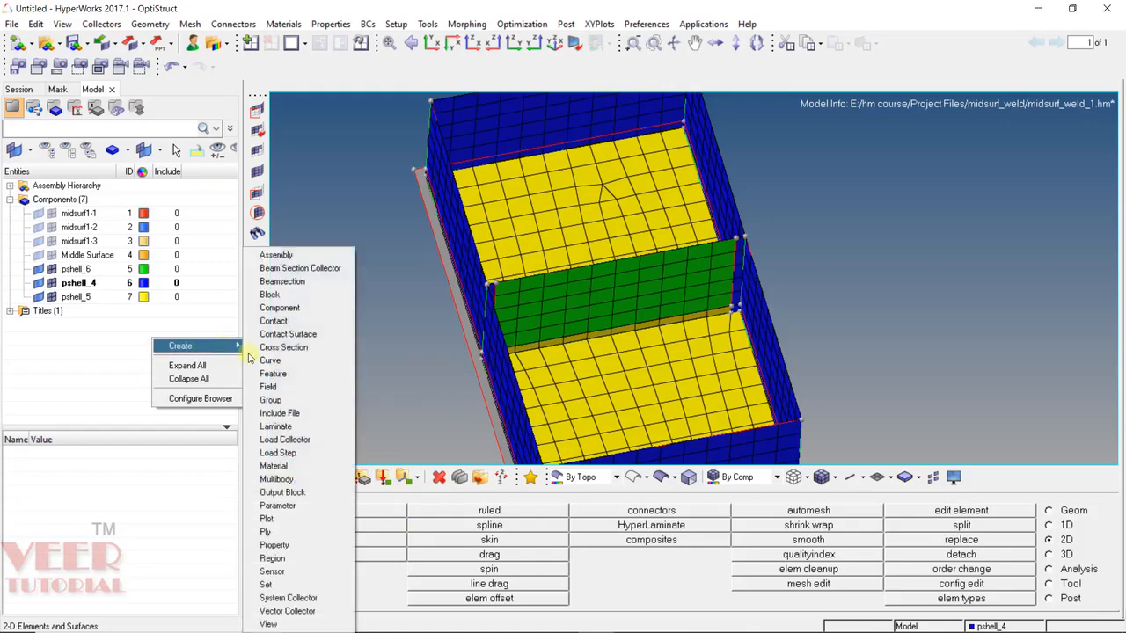
pyautogui.click(280, 545)
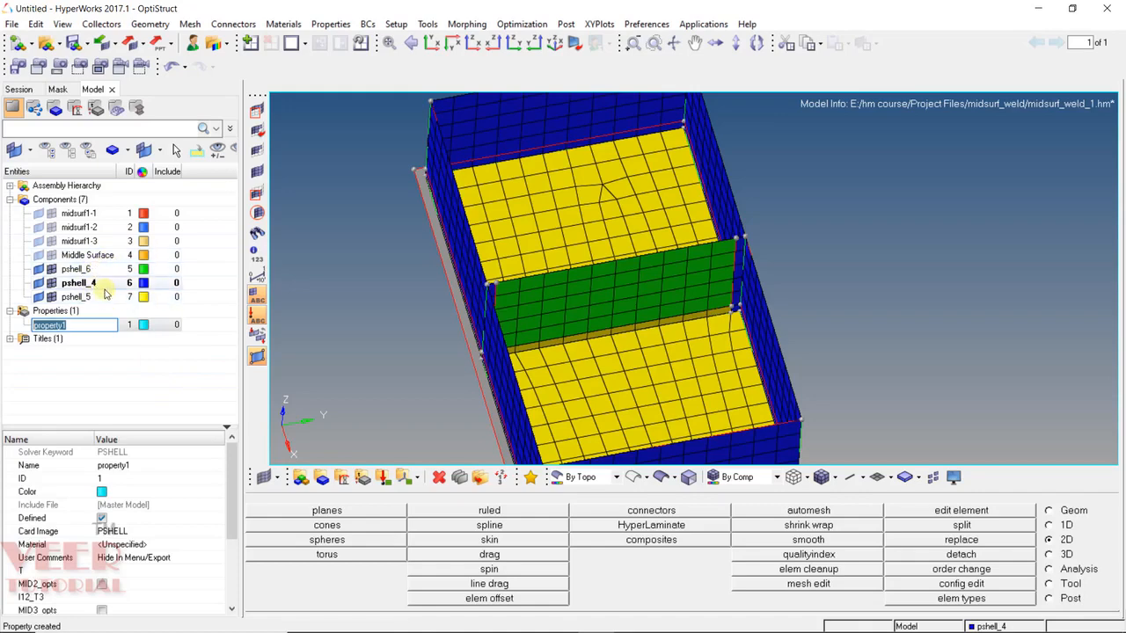
pyautogui.write('shell_6')
pyautogui.press('Return')
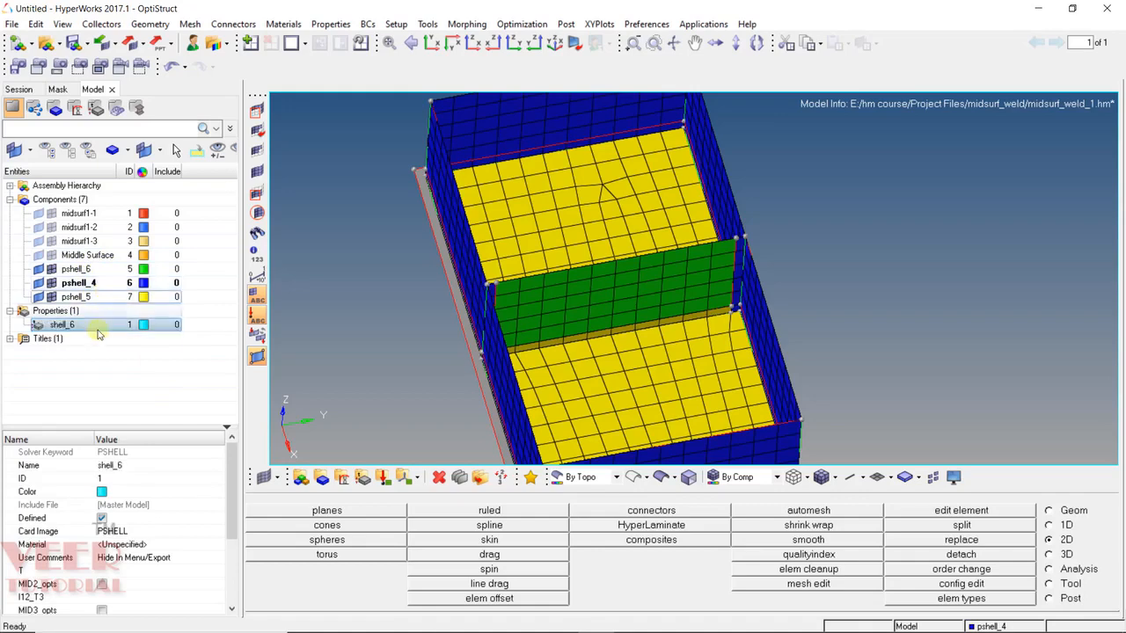
# Step: Create two more properties named shell_5 and shell_4
pyautogui.rightClick(62, 308)
pyautogui.click(106, 314)
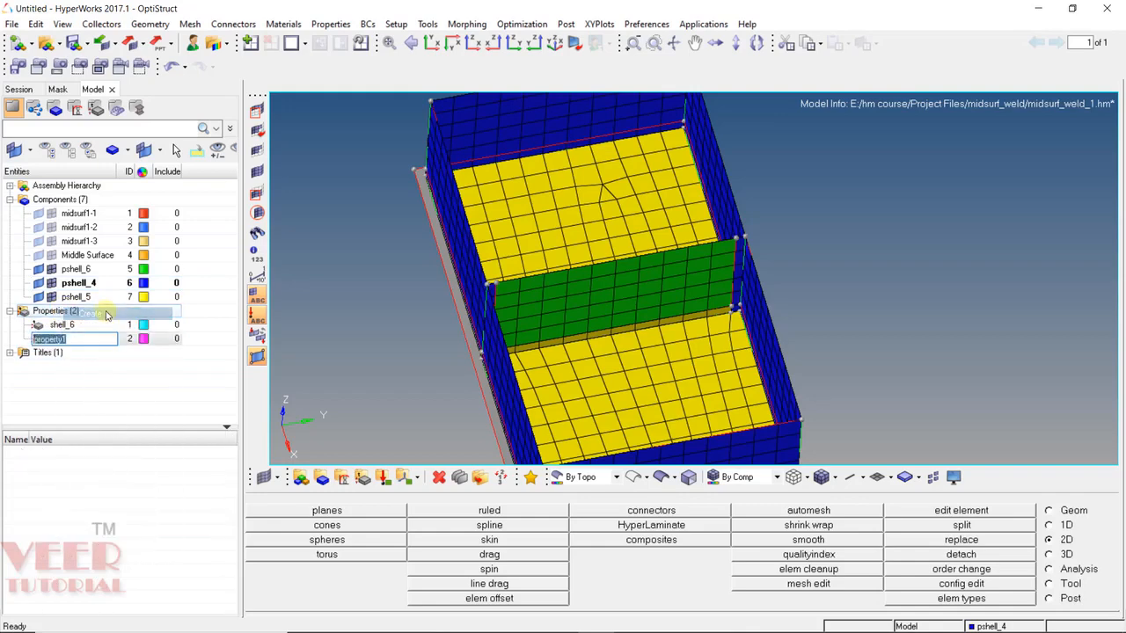
pyautogui.write('shell_5')
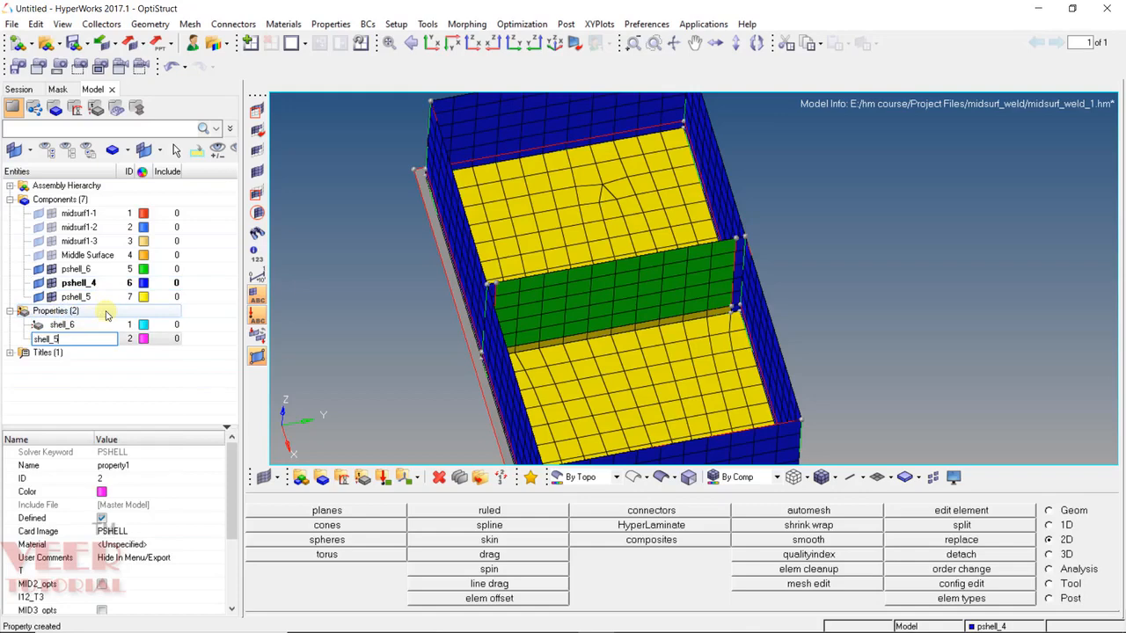
pyautogui.press('Return')
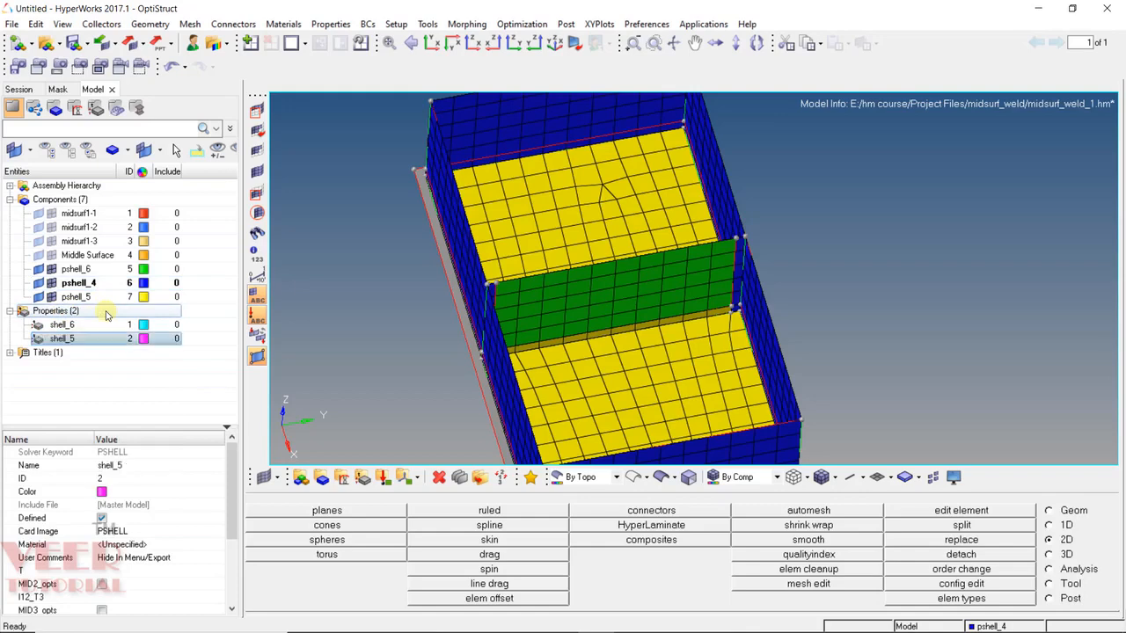
pyautogui.rightClick(106, 312)
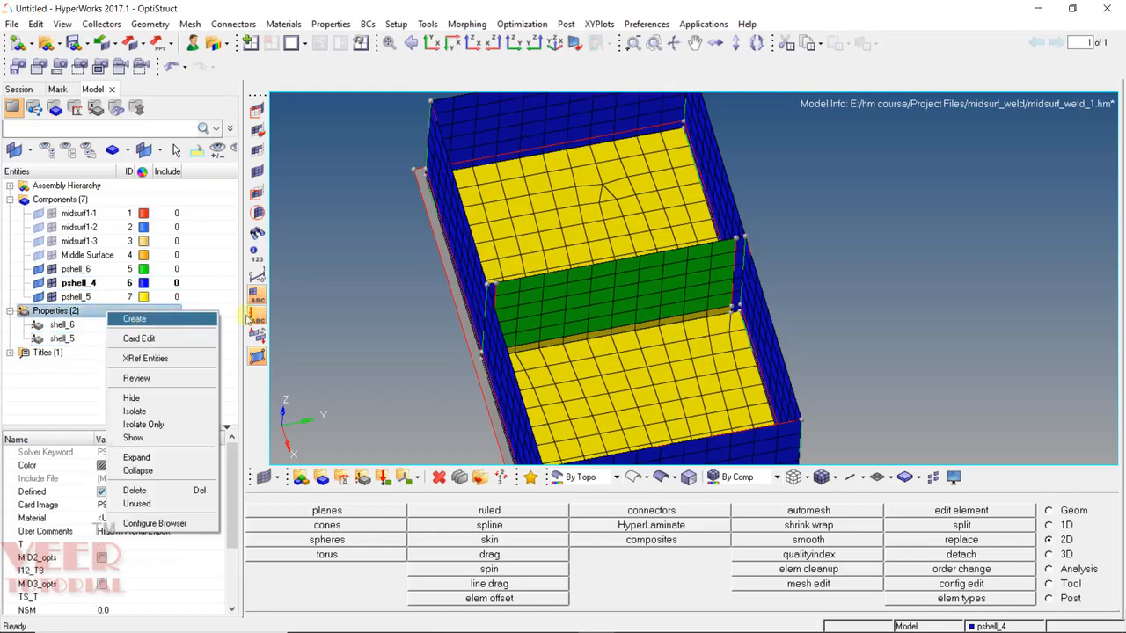
pyautogui.click(161, 319)
pyautogui.write('shell_4')
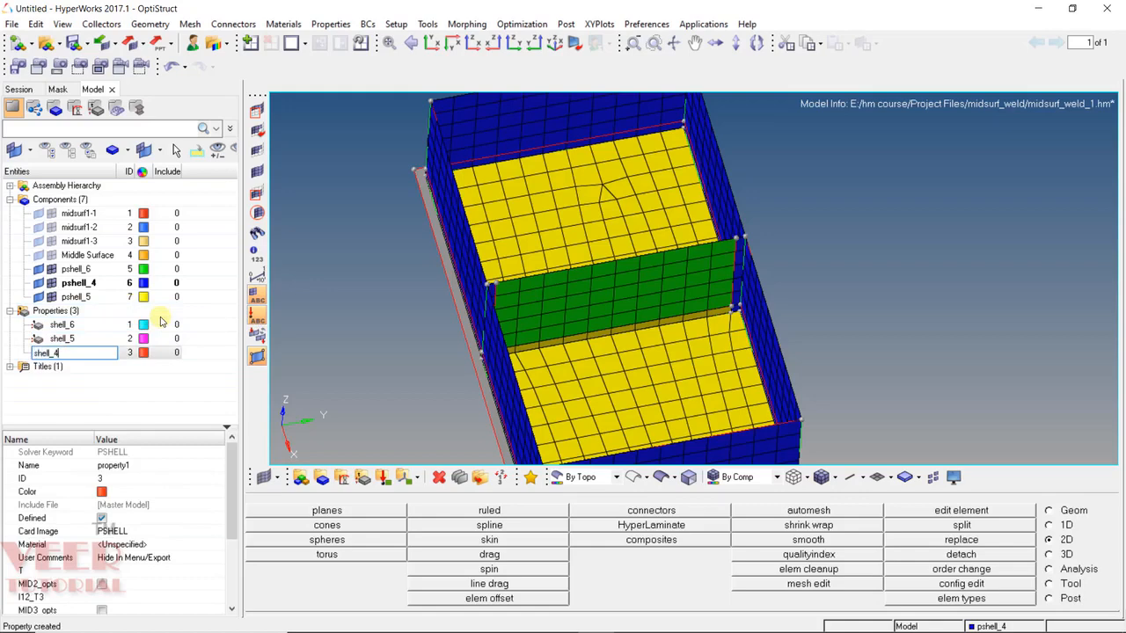
pyautogui.press('Return')
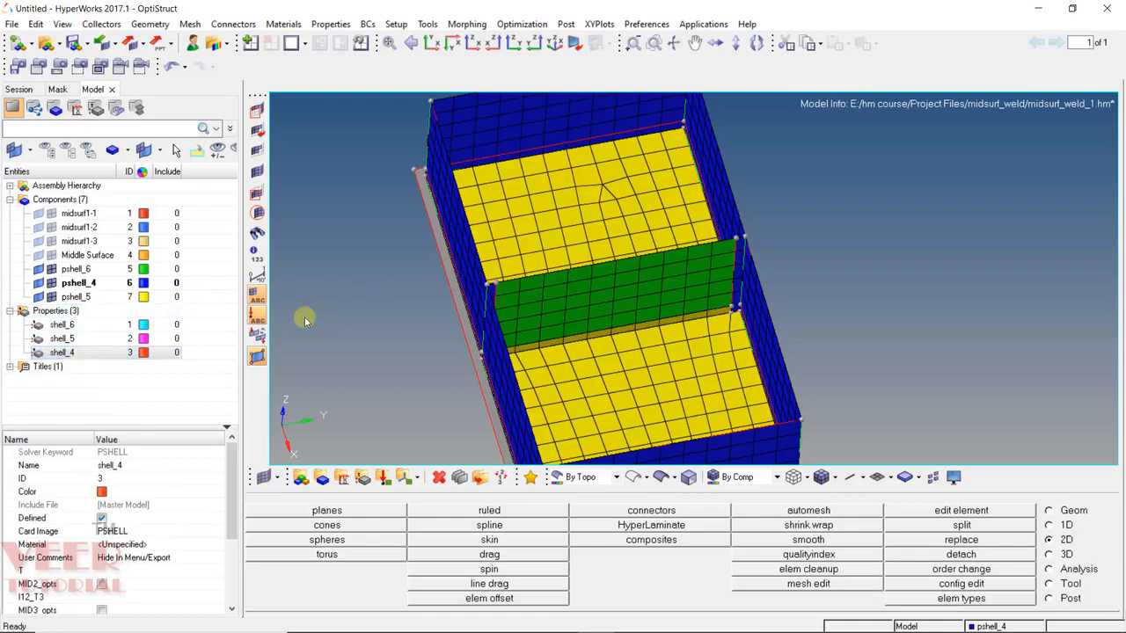
# Step: Choose the PSHELL card image for the shell_6 property and set its thickness T to 6
pyautogui.click(87, 325)
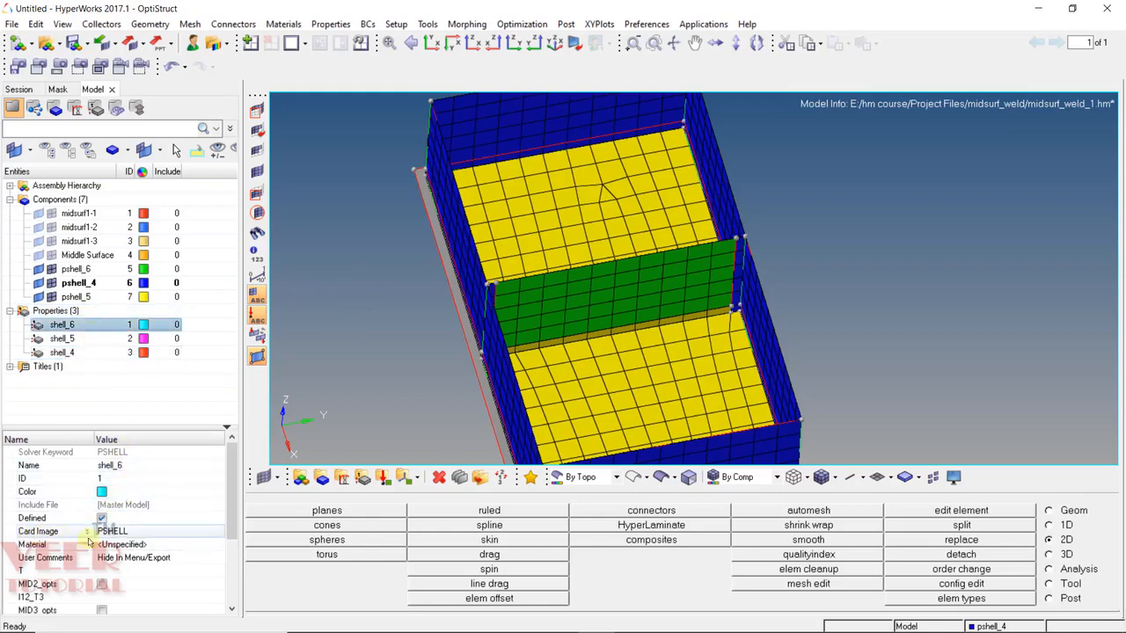
pyautogui.click(151, 531)
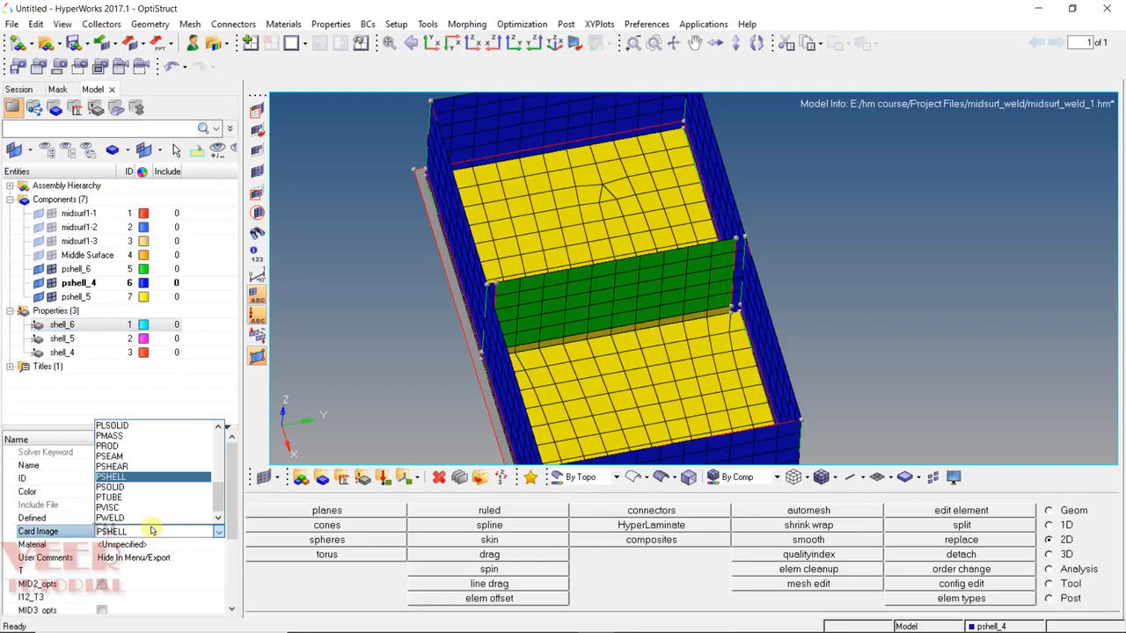
pyautogui.click(129, 477)
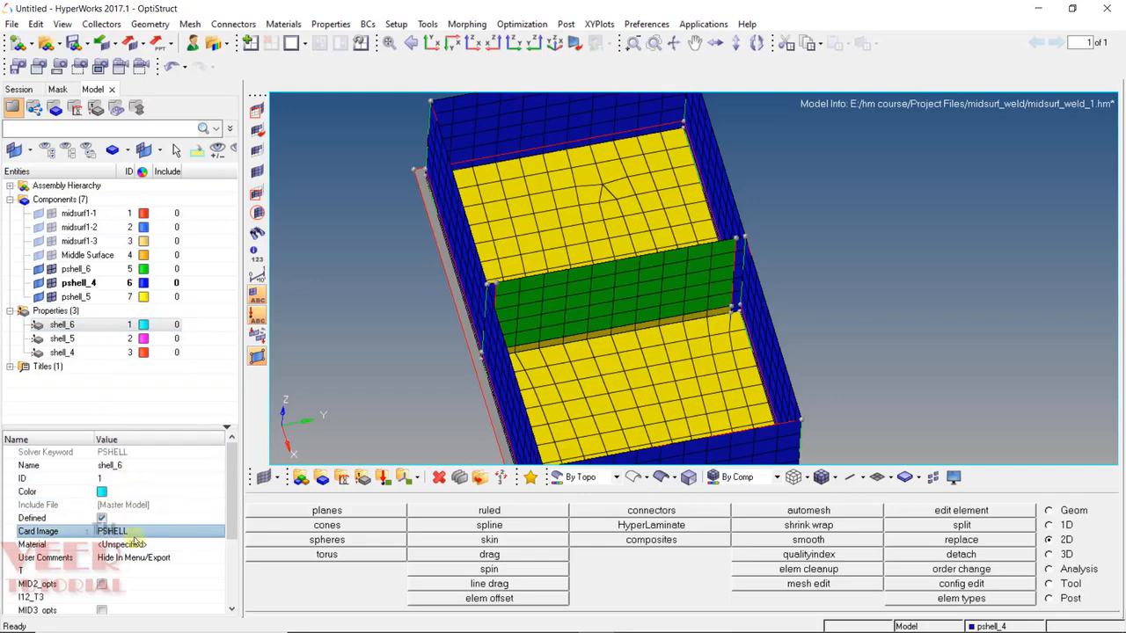
pyautogui.scroll(-2, 131, 536)
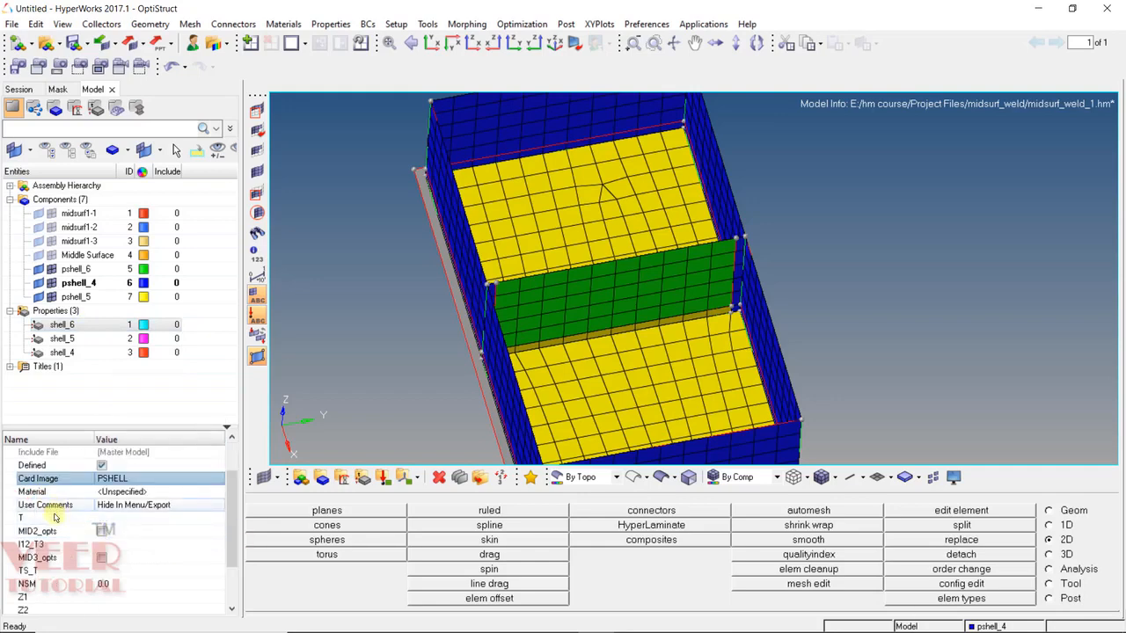
pyautogui.click(124, 518)
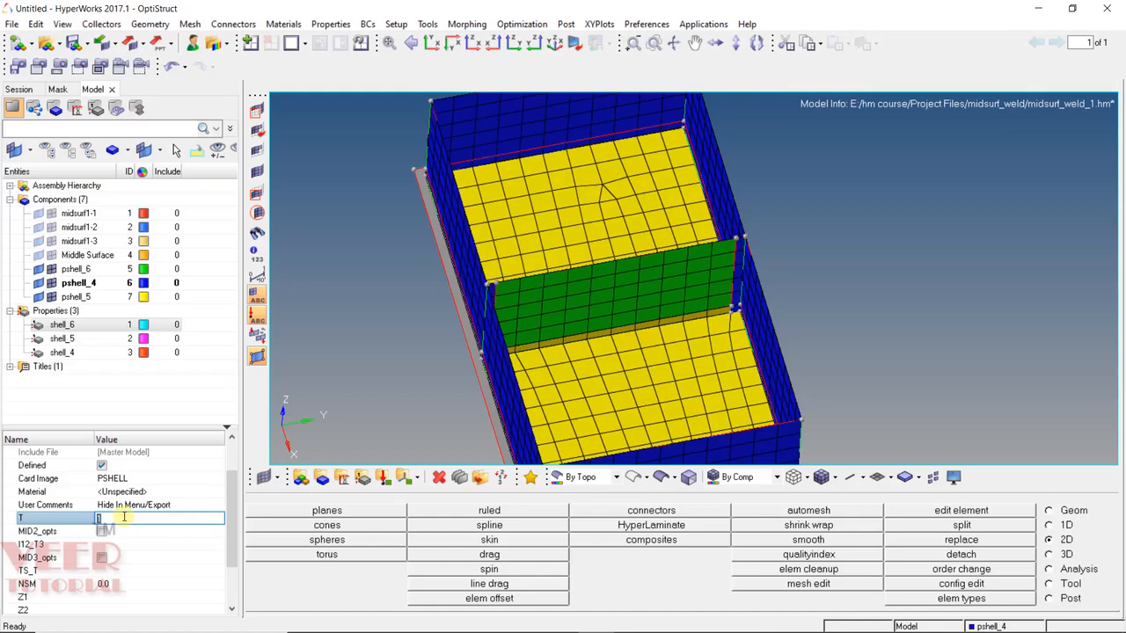
pyautogui.write('6')
pyautogui.press('Return')
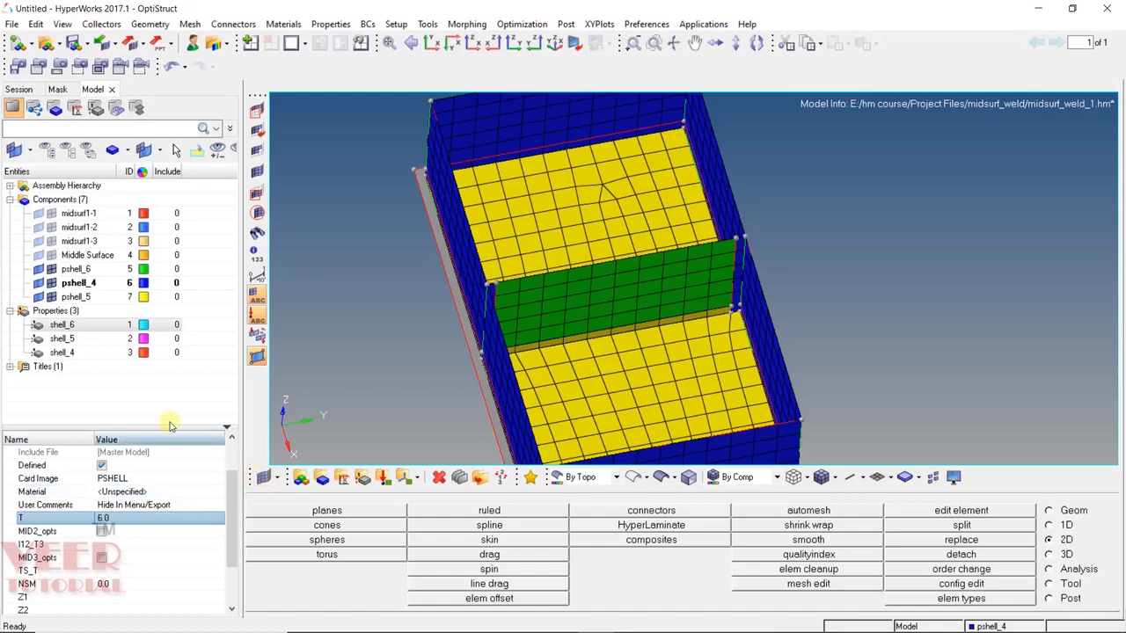
# Step: Set the thickness T of the shell_5 property to 5
pyautogui.click(72, 343)
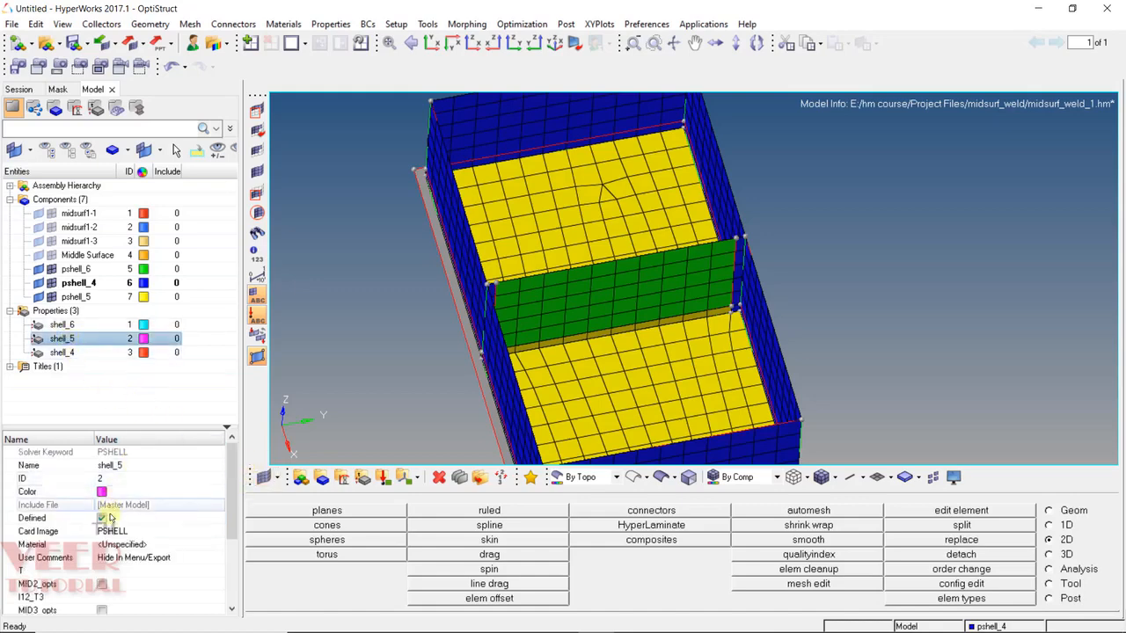
pyautogui.moveTo(232, 523); pyautogui.dragTo(231, 545)
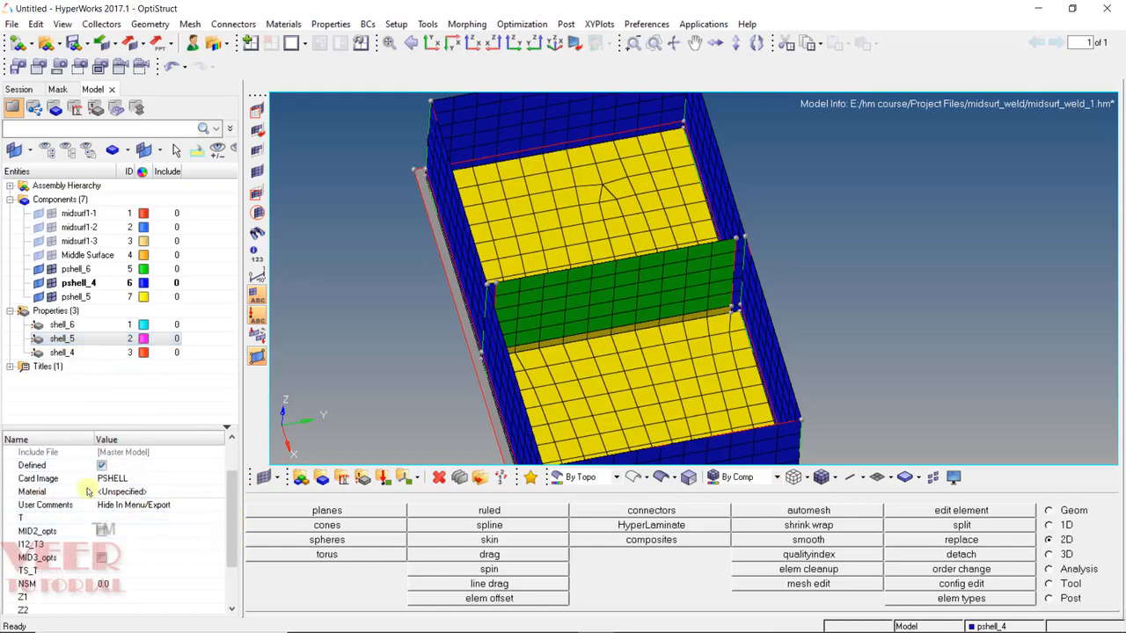
pyautogui.click(118, 520)
pyautogui.click(121, 521)
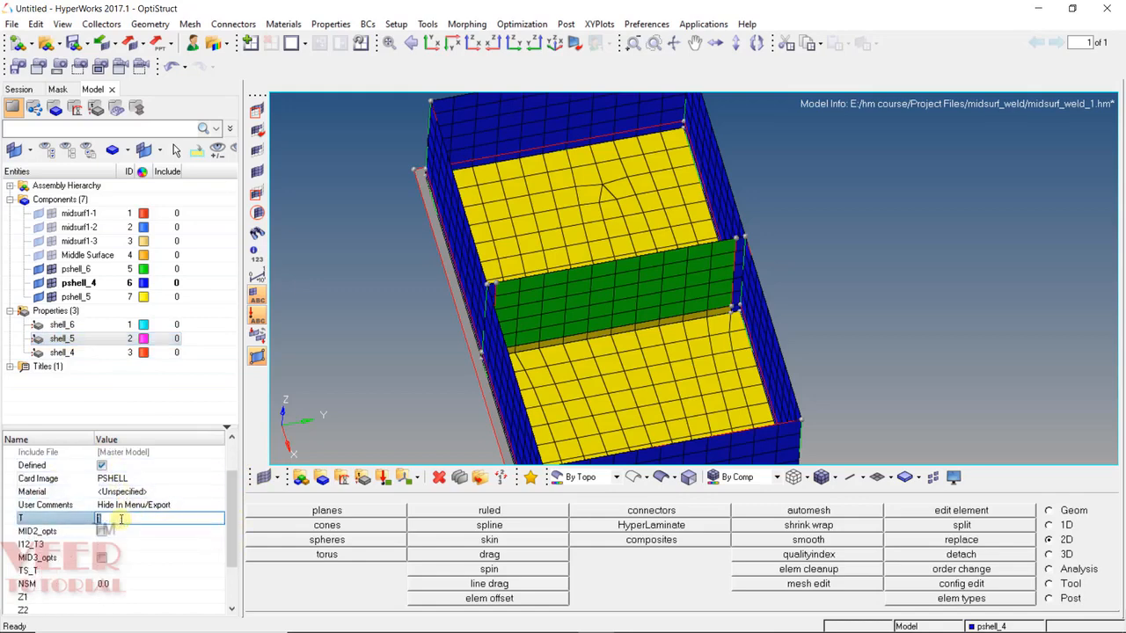
pyautogui.write('5')
pyautogui.press('Return')
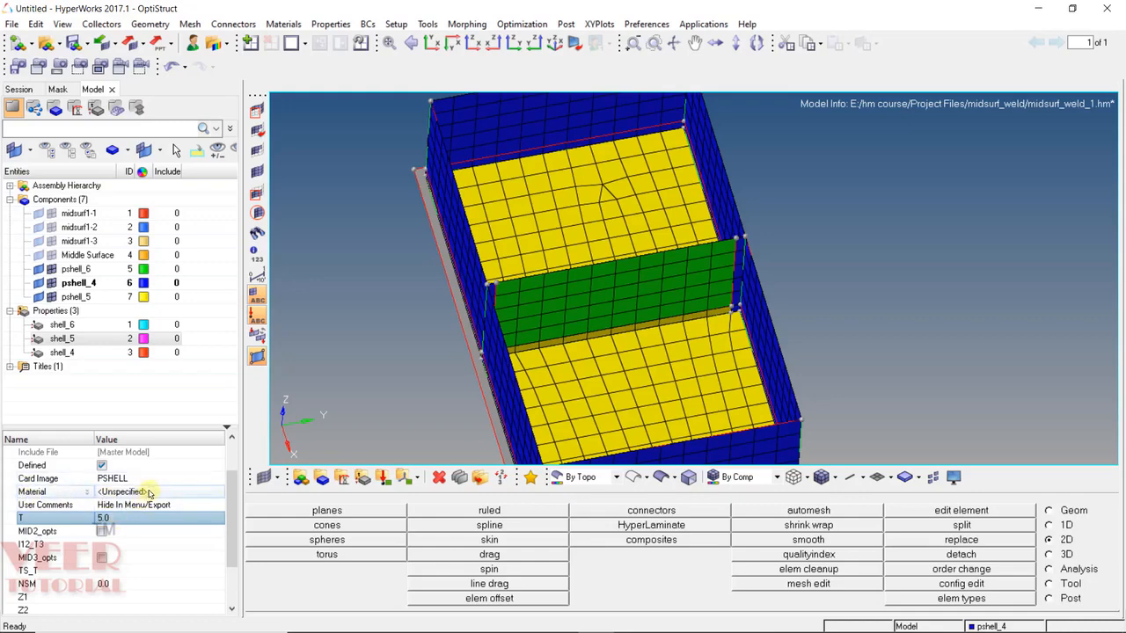
# Step: Set the thickness T of the shell_4 property to 4
pyautogui.click(61, 351)
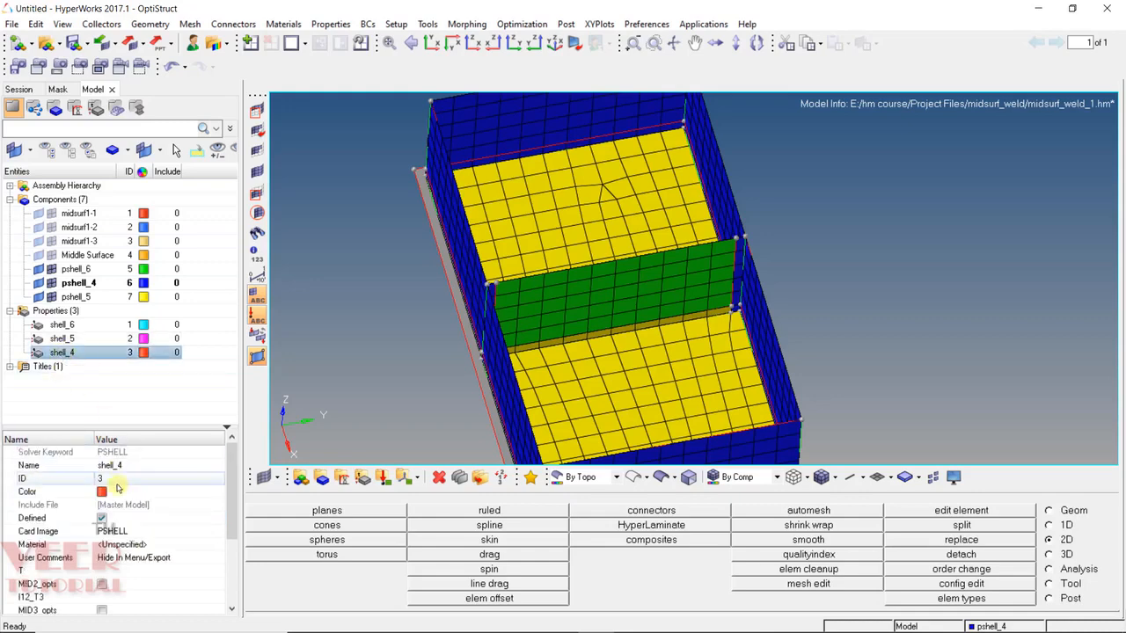
pyautogui.click(111, 570)
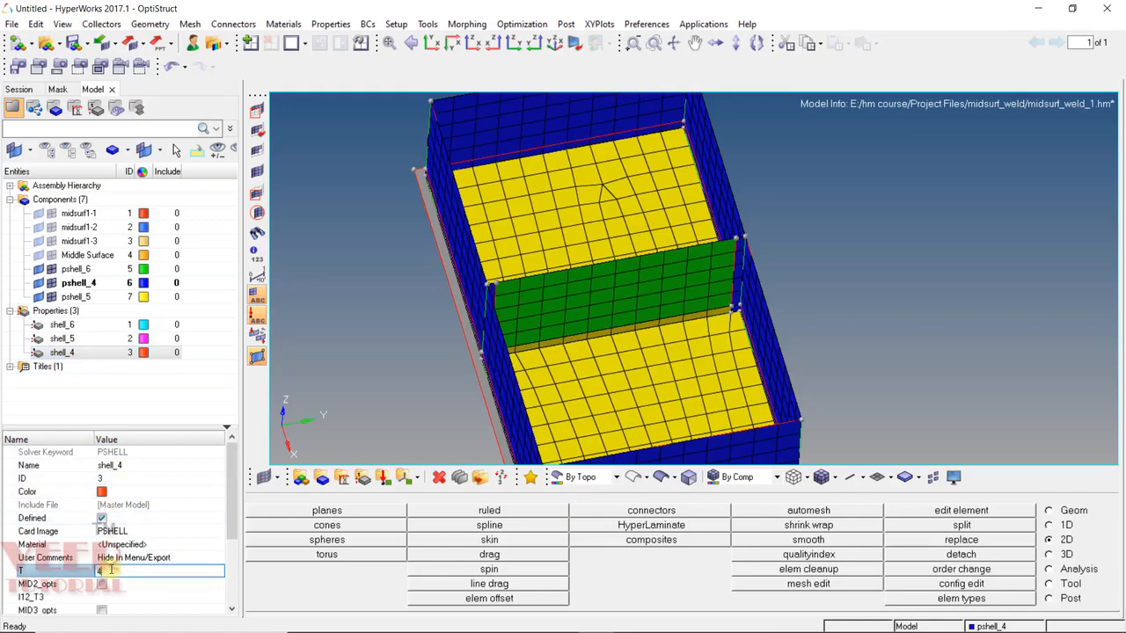
pyautogui.write('4')
pyautogui.press('Return')
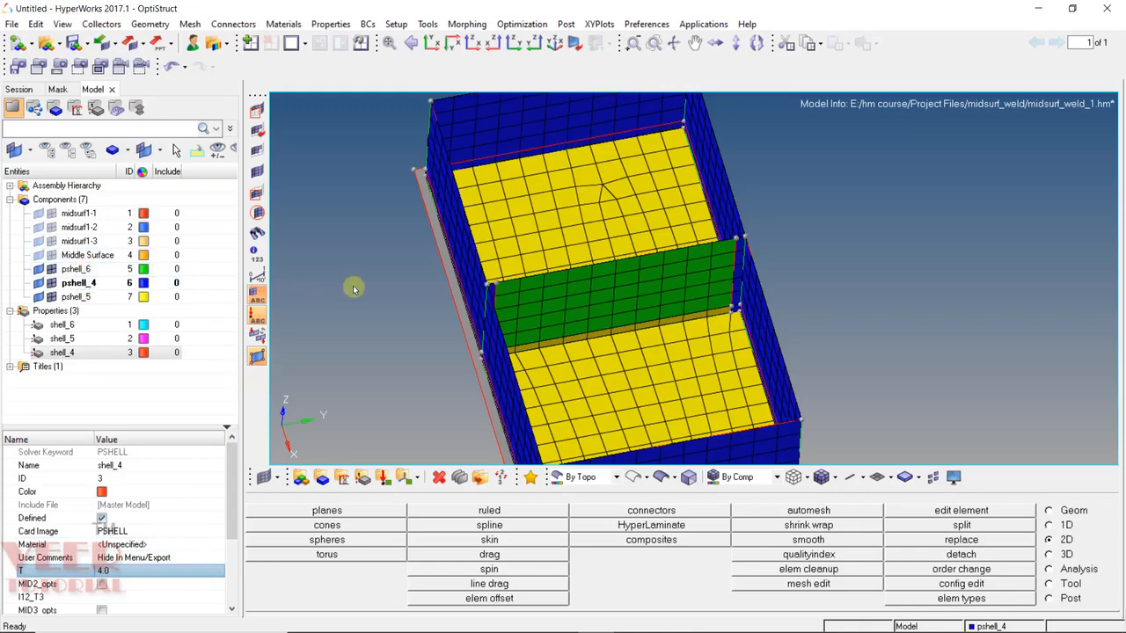
# Step: Assign the shell_6 property to the pshell_6 component
pyautogui.click(103, 269)
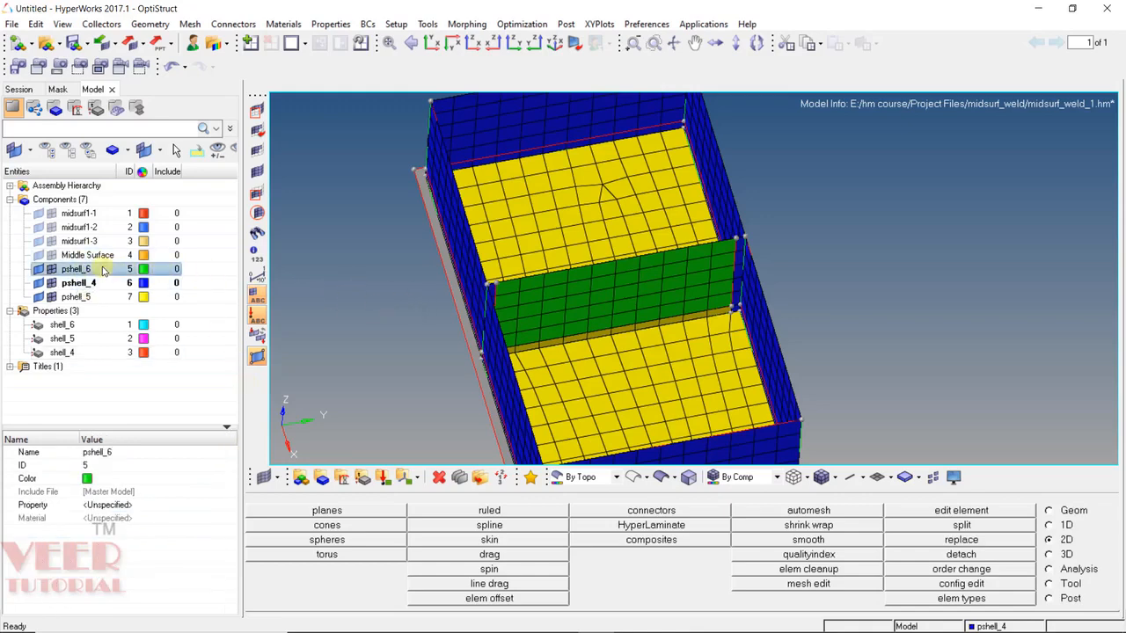
pyautogui.click(127, 505)
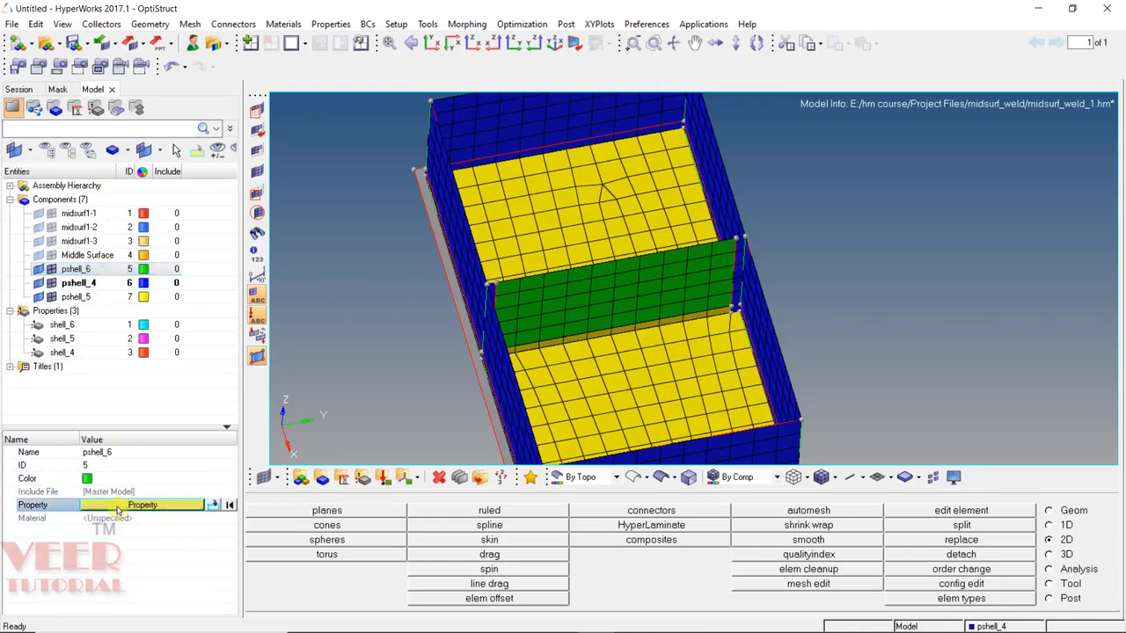
pyautogui.click(128, 507)
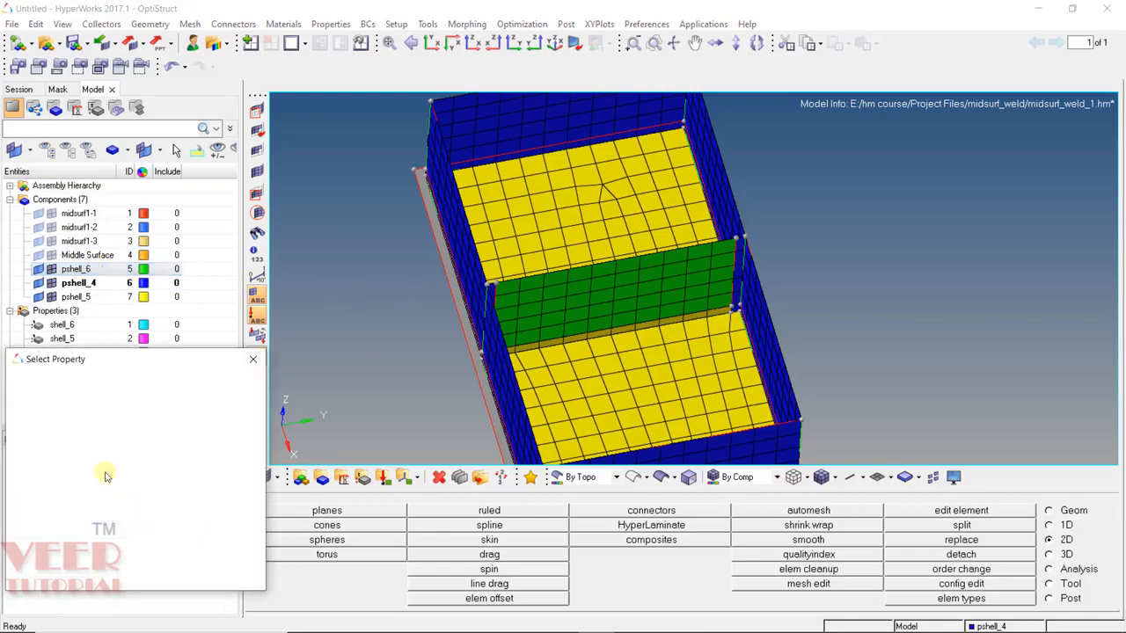
pyautogui.click(38, 422)
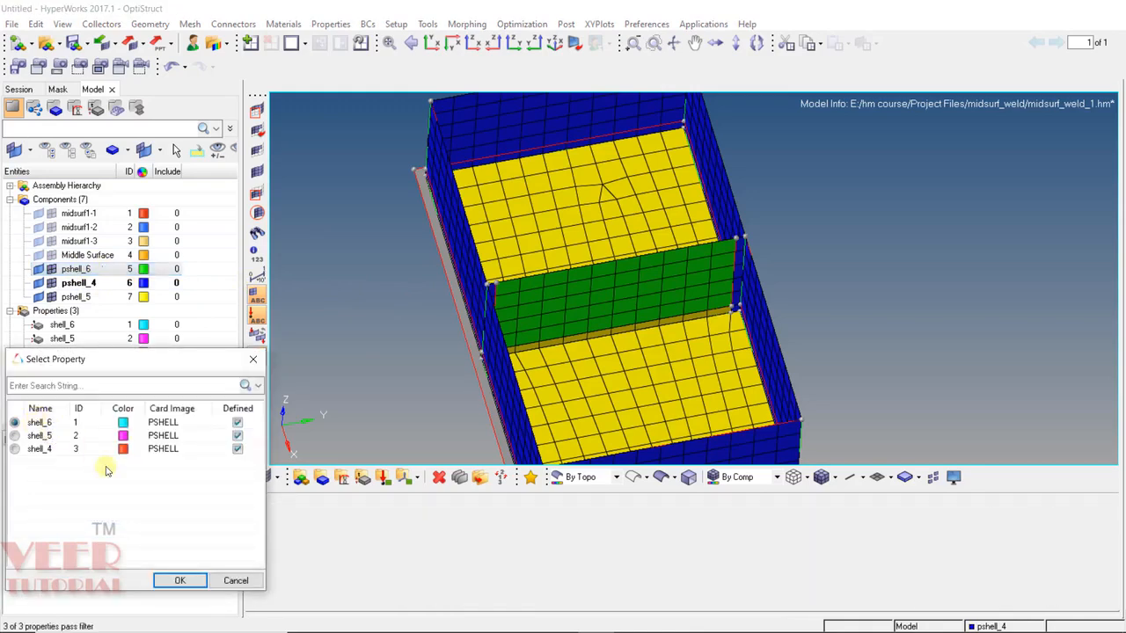
pyautogui.click(177, 580)
# Step: Assign the shell_4 property to the pshell_4 component
pyautogui.click(79, 282)
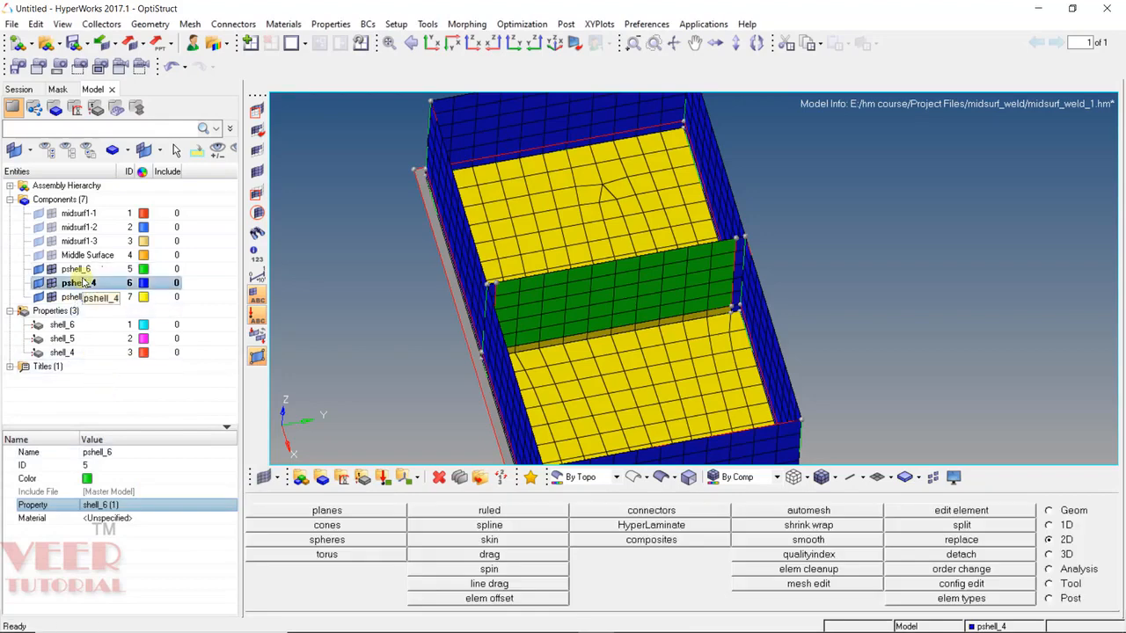
pyautogui.click(108, 507)
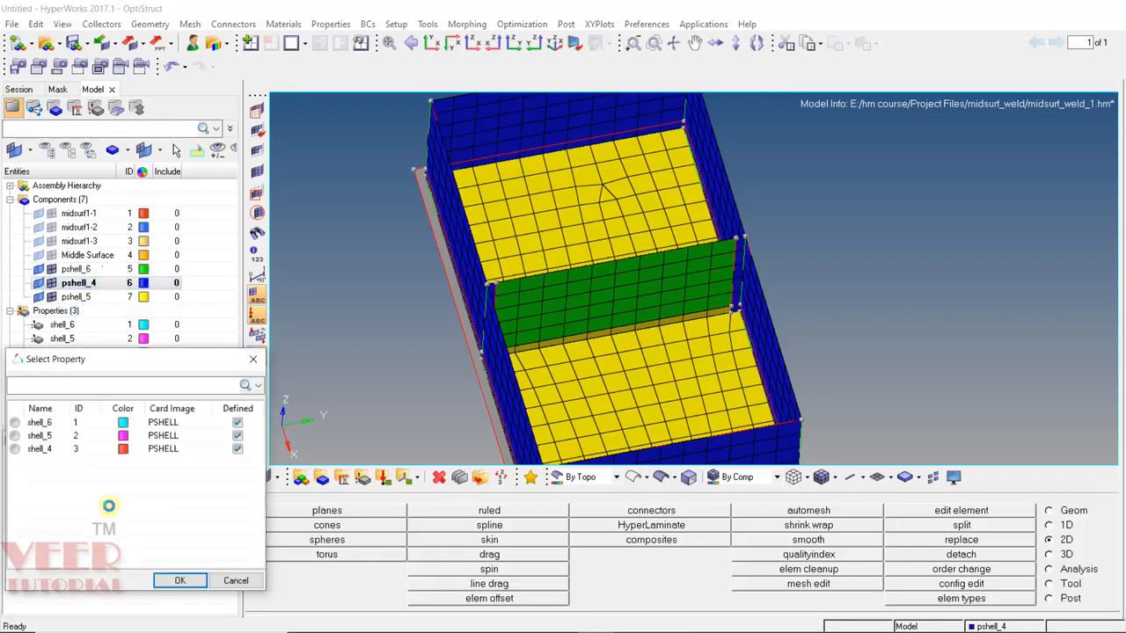
pyautogui.click(39, 448)
pyautogui.click(178, 579)
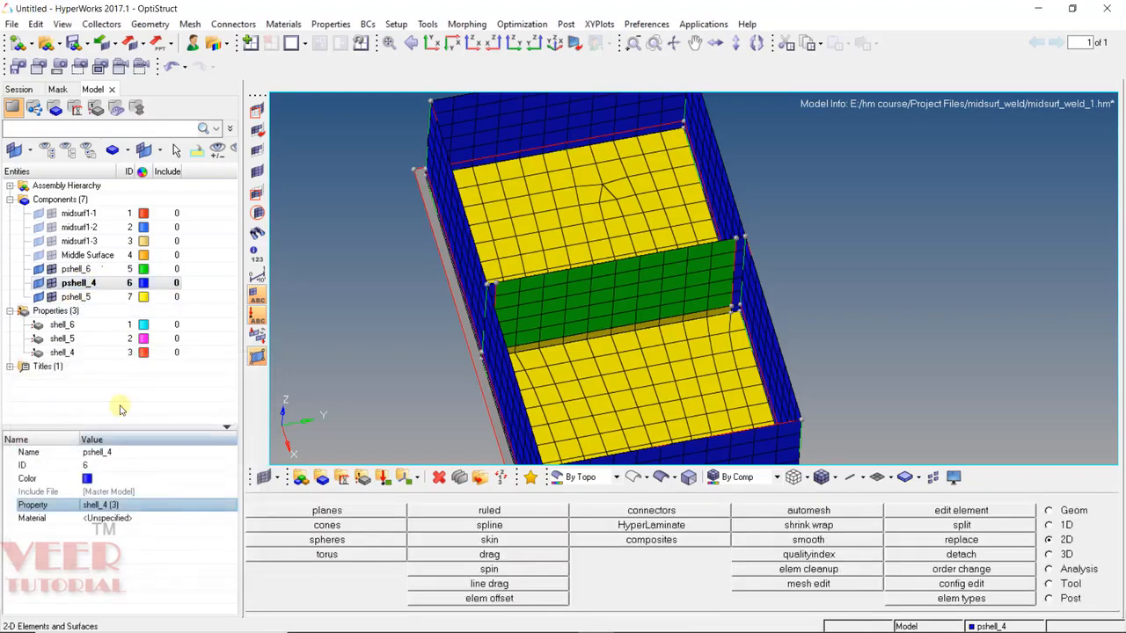
# Step: Assign the shell_5 property to the pshell_5 component
pyautogui.click(76, 297)
pyautogui.click(106, 504)
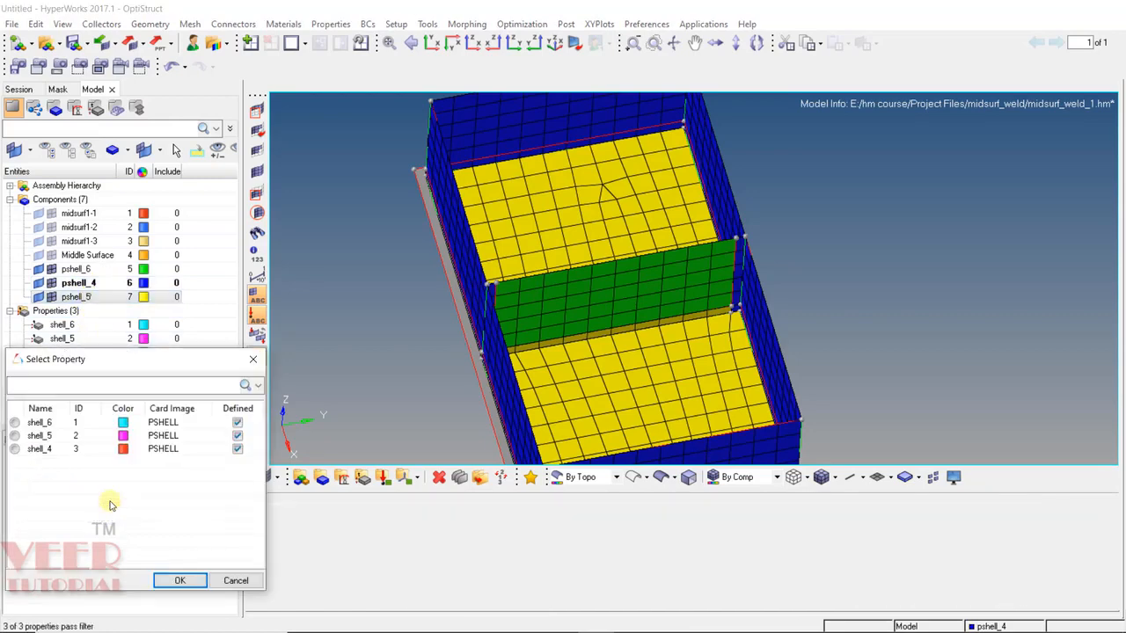
pyautogui.click(15, 435)
pyautogui.click(177, 580)
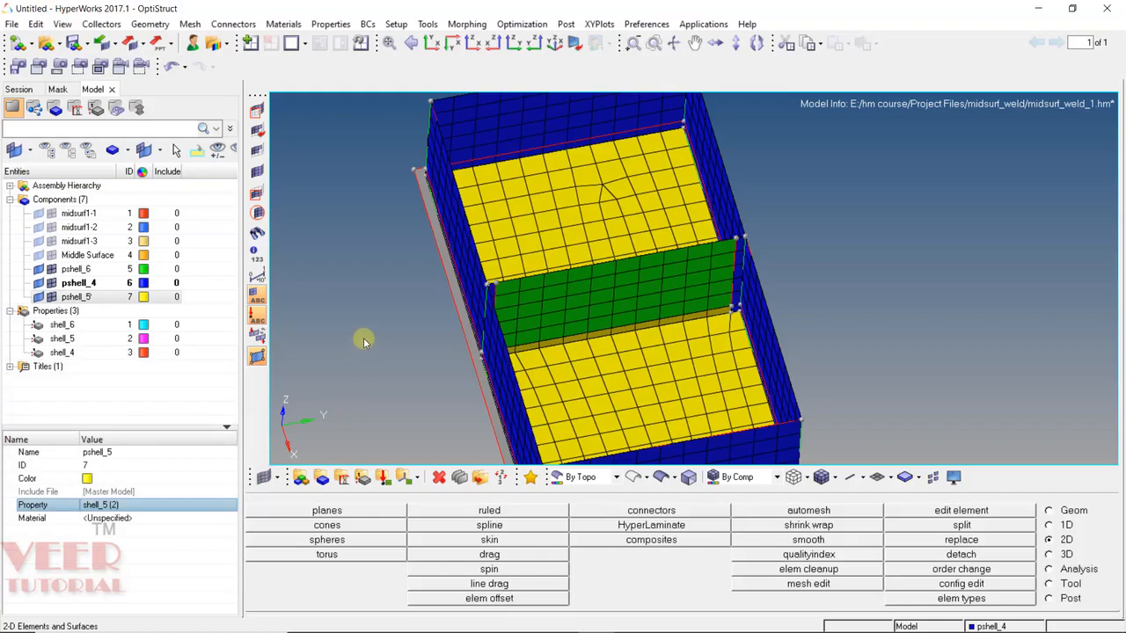
# Step: Show the geometry of the midsurf1-1, midsurf1-2 and midsurf1-3 components together with the meshed shells
pyautogui.keyDown('ctrl'); pyautogui.moveTo(591, 303); pyautogui.dragTo(668, 266); pyautogui.keyUp('ctrl')
pyautogui.keyDown('ctrl'); pyautogui.scroll(-3, 634, 295); pyautogui.keyUp('ctrl')
pyautogui.keyDown('ctrl'); pyautogui.scroll(2, 643, 262); pyautogui.keyUp('ctrl')
pyautogui.keyDown('ctrl'); pyautogui.scroll(2, 643, 261); pyautogui.keyUp('ctrl')
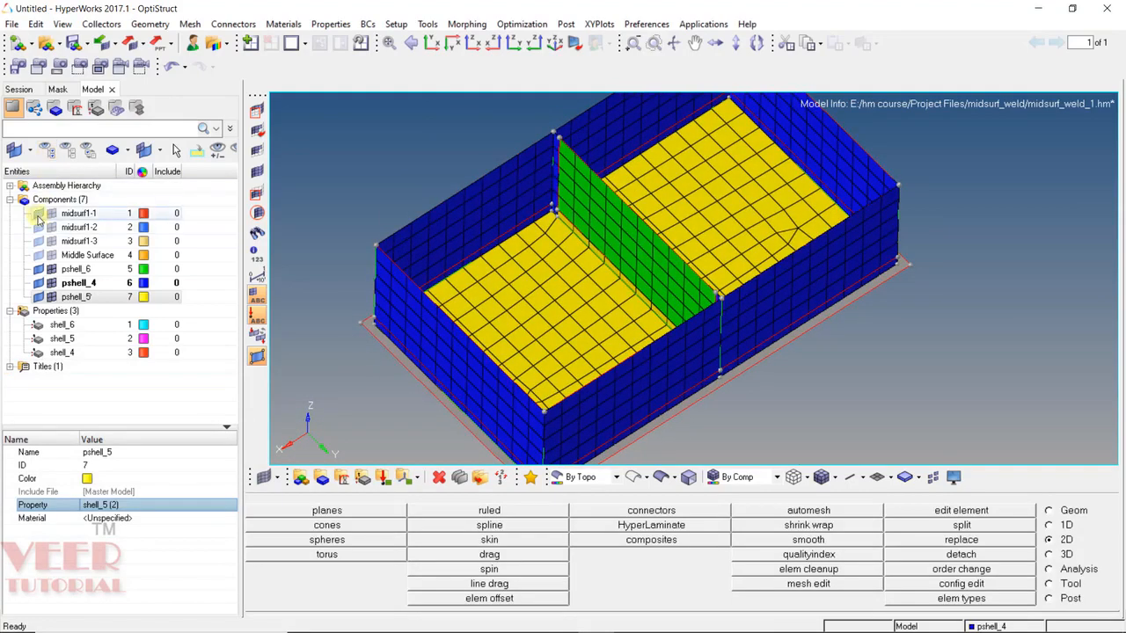
pyautogui.click(38, 217)
pyautogui.click(38, 227)
pyautogui.click(38, 242)
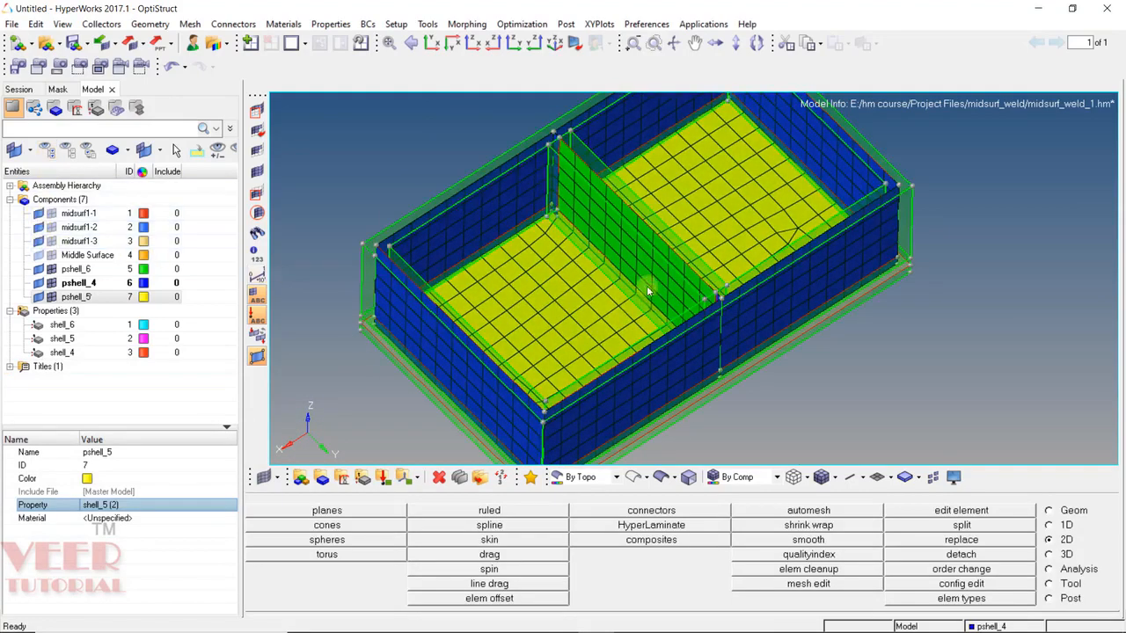
# Step: Switch to the 2D Detailed Element Representation and examine the shell thicknesses against the original solid geometry from several angles
pyautogui.click(891, 479)
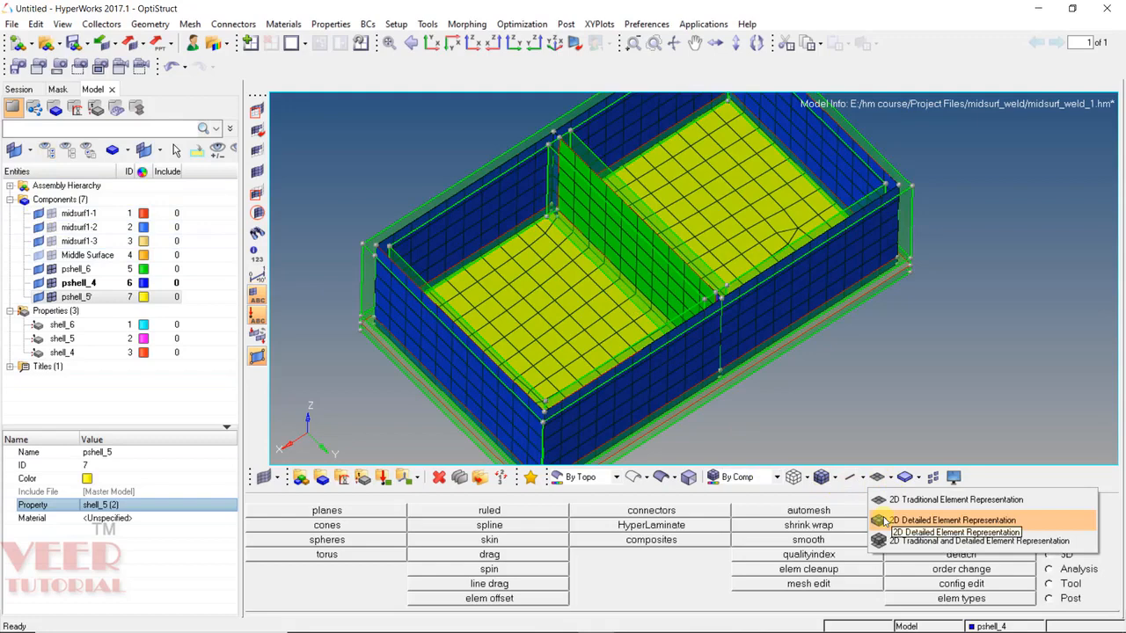
pyautogui.click(880, 521)
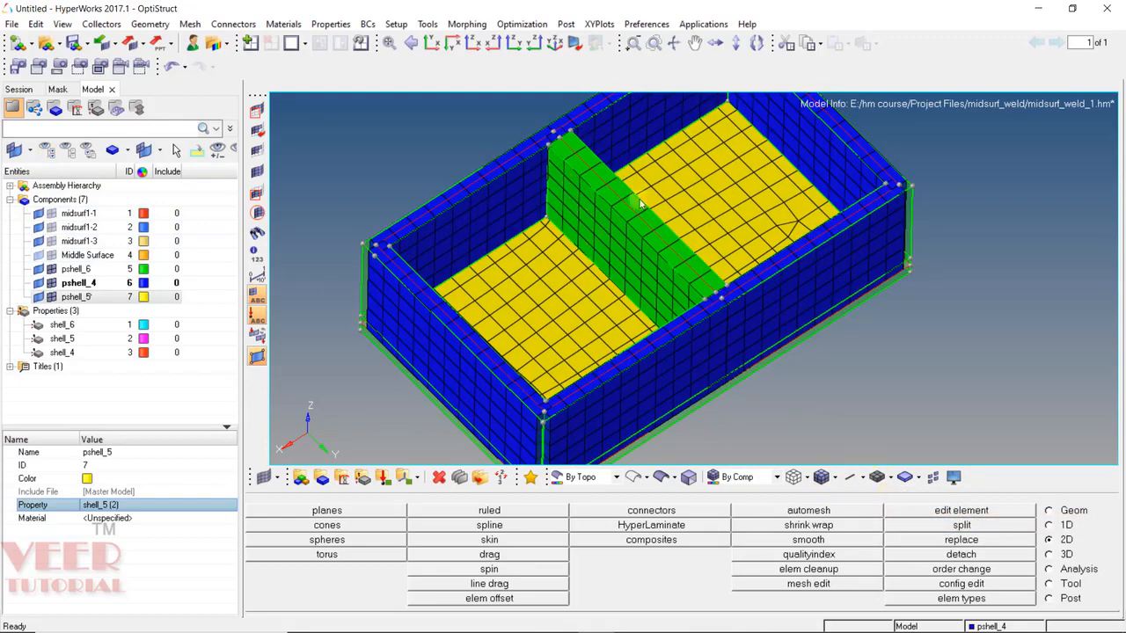
pyautogui.moveTo(682, 197)
pyautogui.keyDown('ctrl'); pyautogui.mouseDown()
pyautogui.moveTo(706, 260)
pyautogui.moveTo(689, 195)
pyautogui.moveTo(469, 188)
pyautogui.moveTo(560, 219)
pyautogui.moveTo(709, 194)
pyautogui.mouseUp(); pyautogui.keyUp('ctrl')
pyautogui.scroll(6, 566, 155)
pyautogui.scroll(-5, 689, 194)
pyautogui.keyDown('ctrl'); pyautogui.moveTo(576, 174); pyautogui.dragTo(831, 322); pyautogui.keyUp('ctrl')
pyautogui.scroll(-4, 882, 277)
pyautogui.keyDown('ctrl'); pyautogui.scroll(5, 722, 247); pyautogui.keyUp('ctrl')
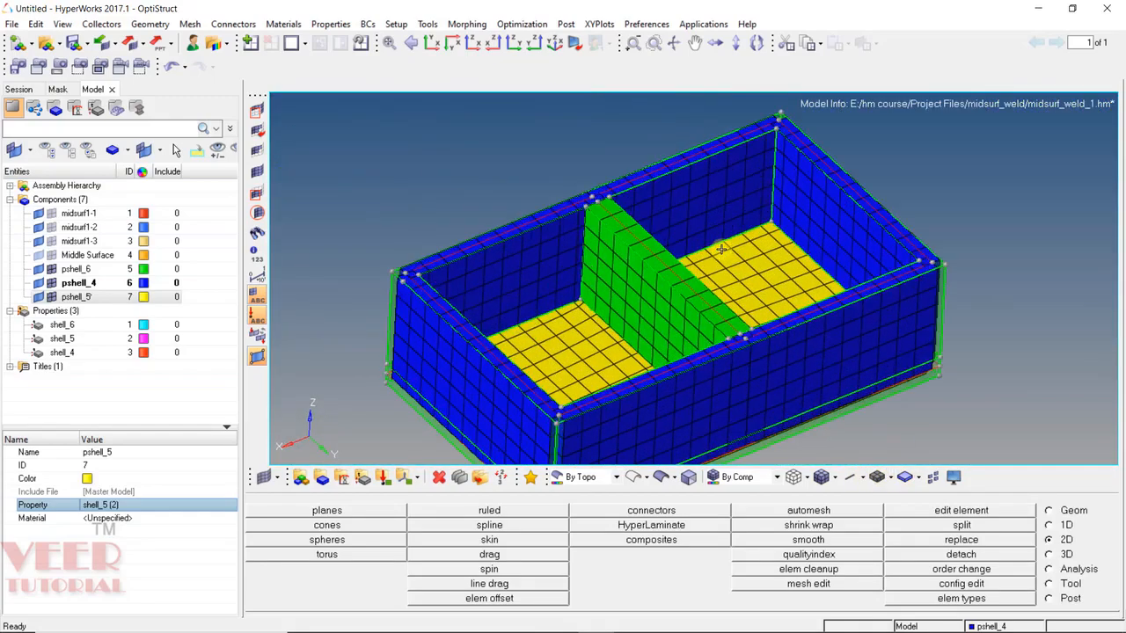
pyautogui.keyDown('ctrl'); pyautogui.moveTo(742, 261); pyautogui.dragTo(719, 235); pyautogui.keyUp('ctrl')
pyautogui.keyDown('ctrl'); pyautogui.scroll(-4, 718, 235); pyautogui.keyUp('ctrl')
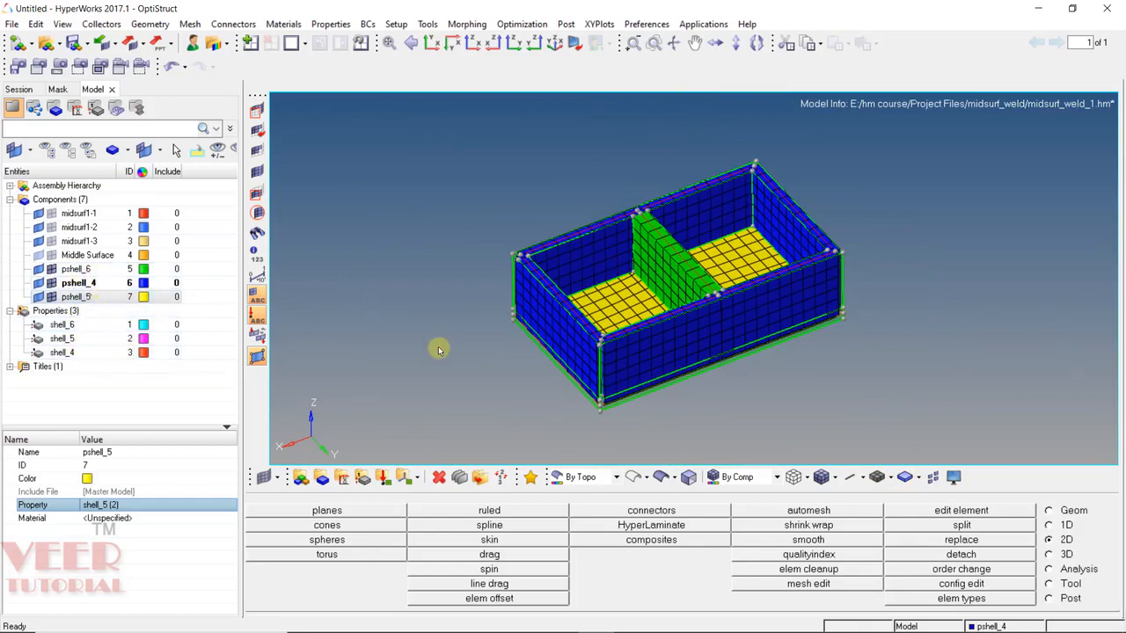
# Step: Return the shell mesh display to the 2D Traditional Element Representation
pyautogui.click(888, 477)
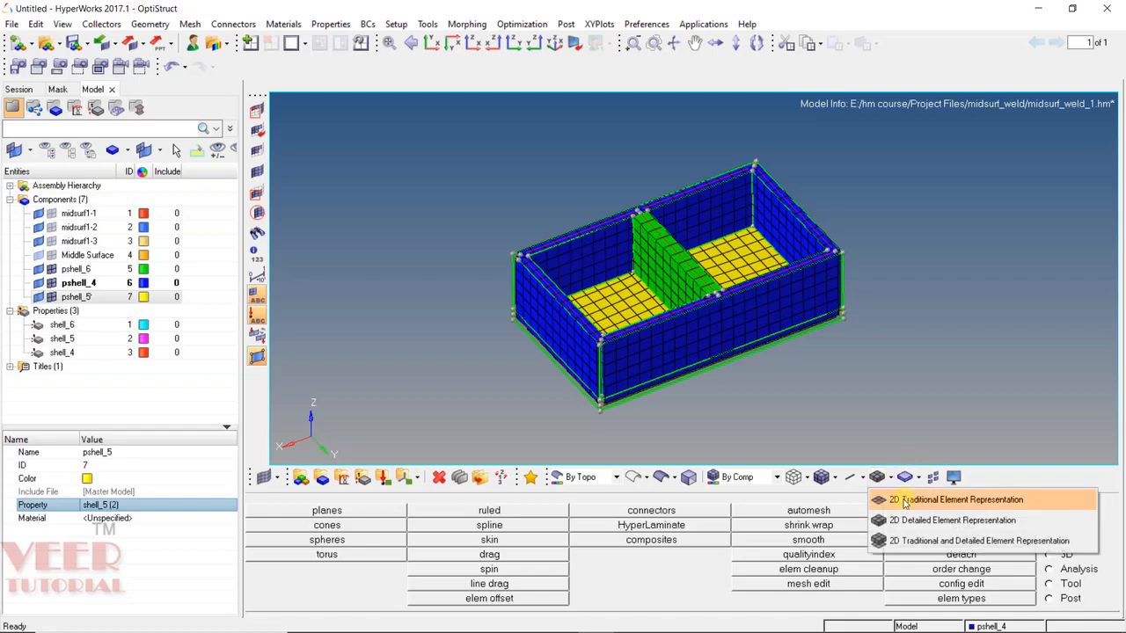
pyautogui.click(904, 500)
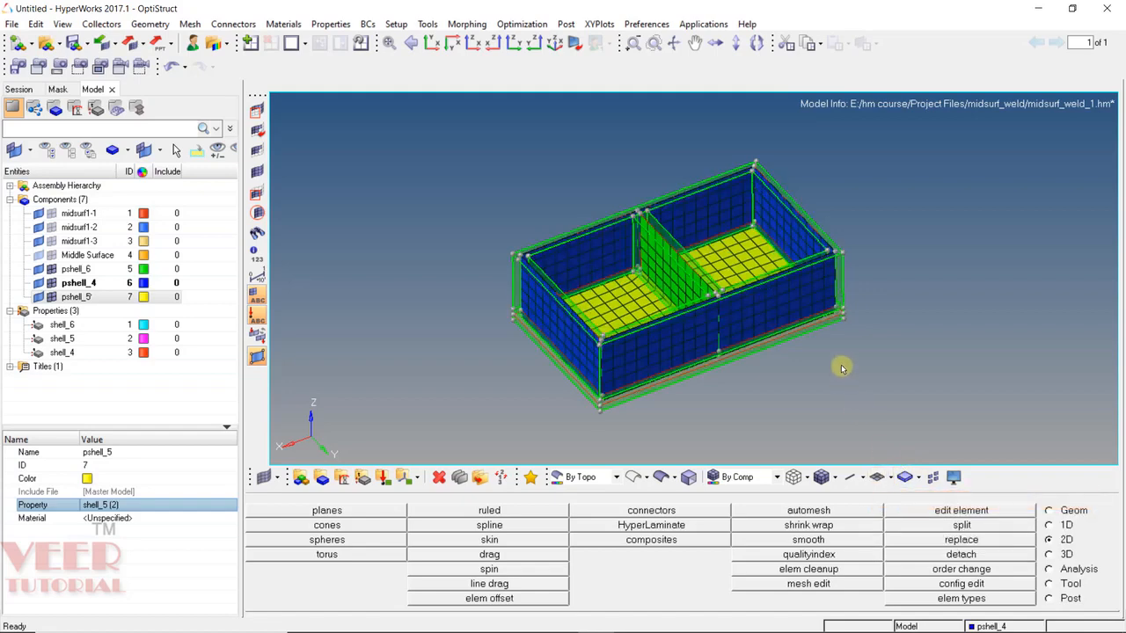